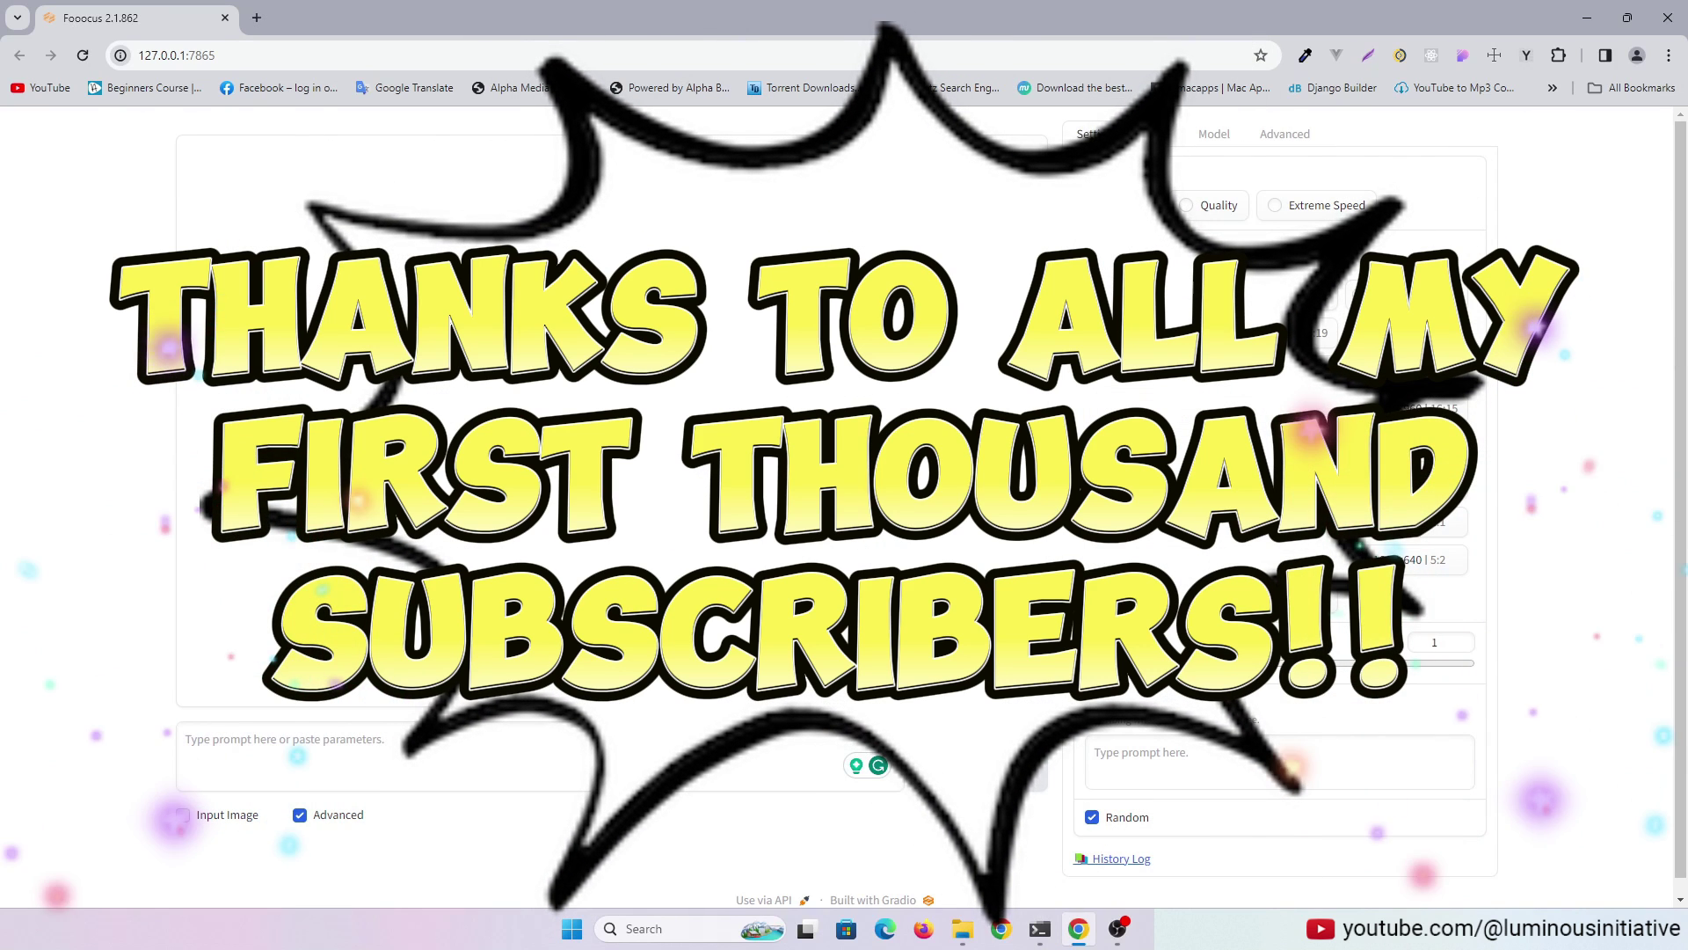
Step: Review the style presets, then the Juggernaut XL base model, SDXL refiner and offset LoRA
click(1174, 133)
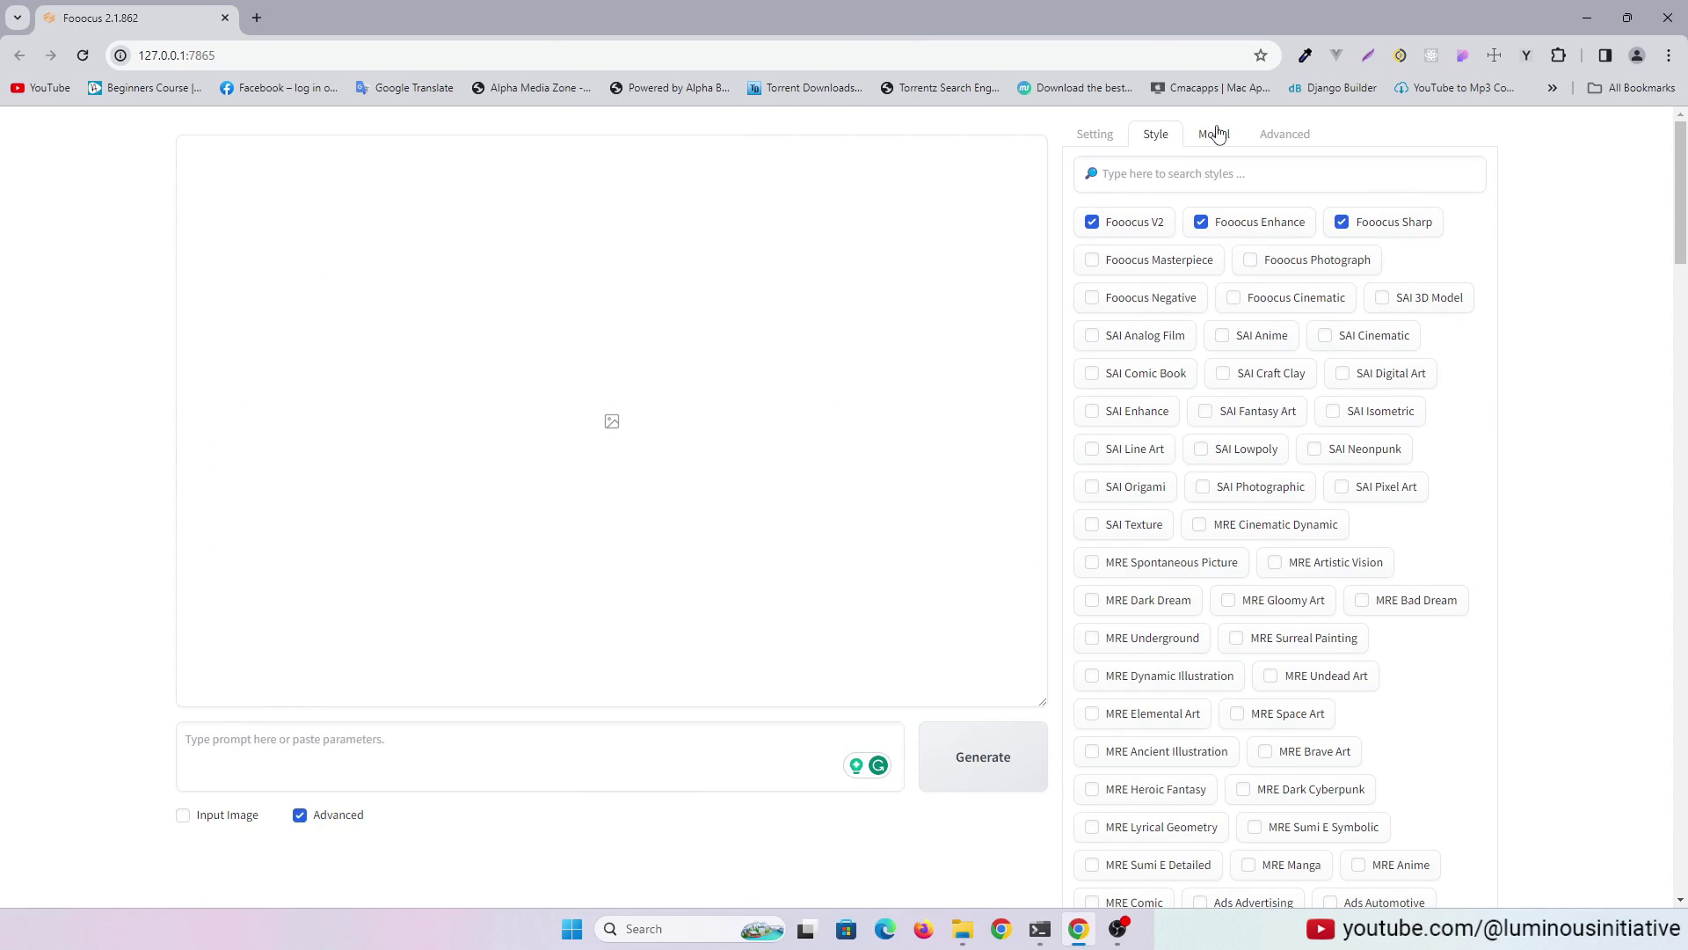
click(1218, 132)
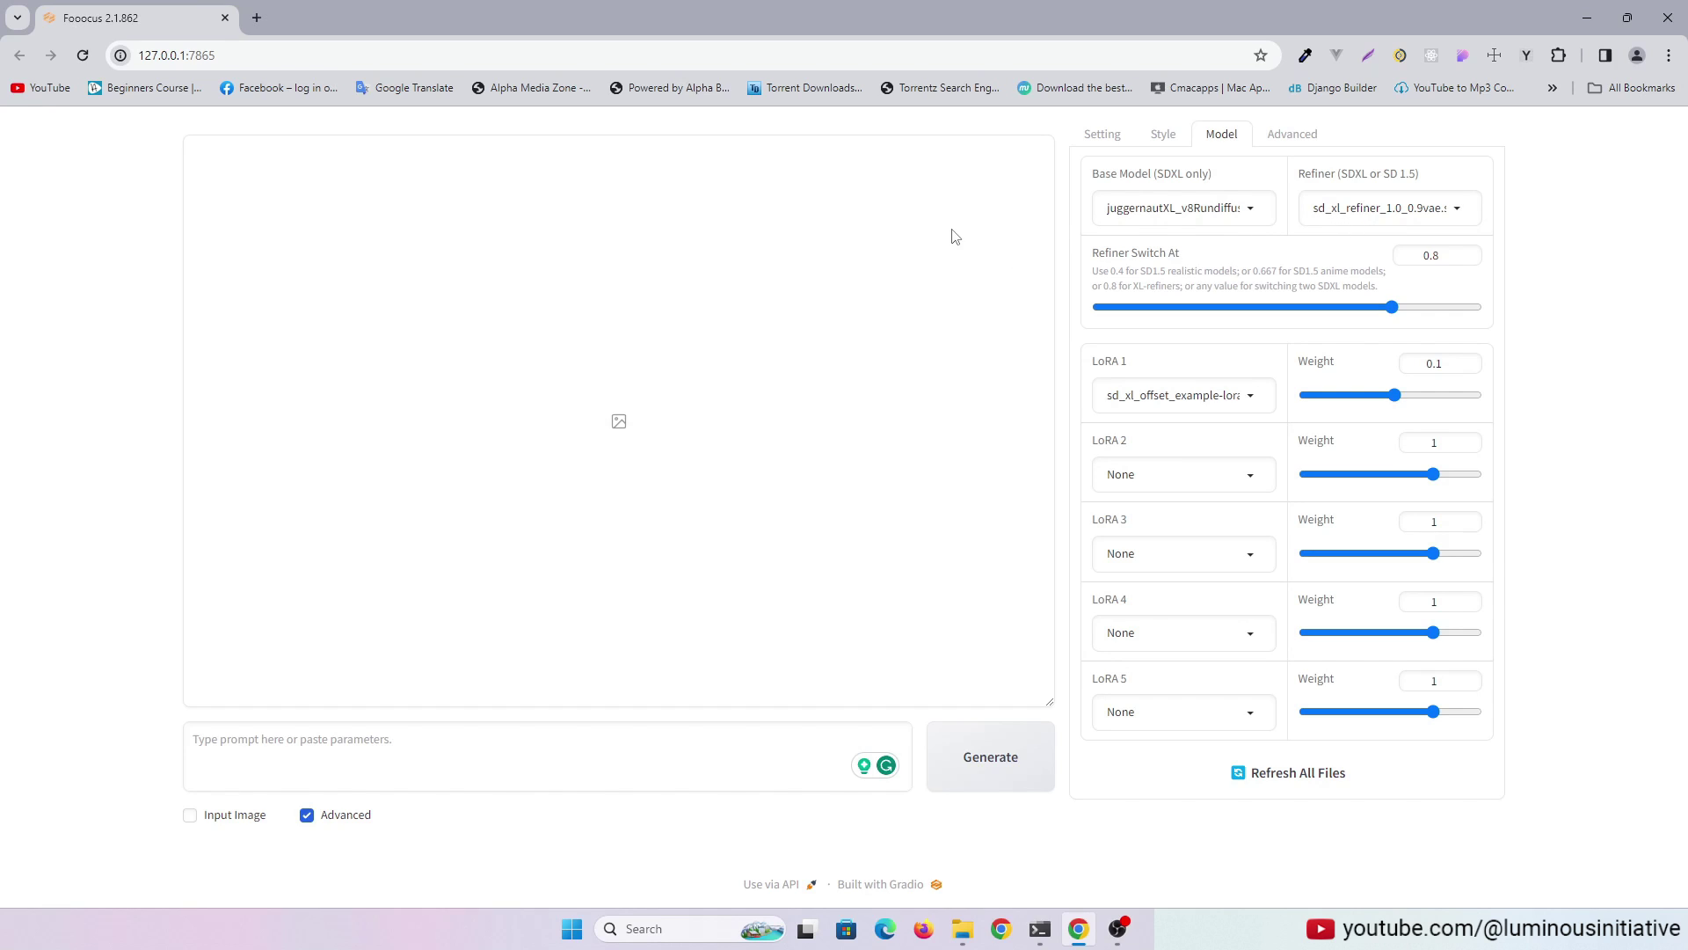
Step: Generate a grey-haired, blue-eyed woman's front portrait from the Spanish-girl prompt and preview it full size
click(1102, 133)
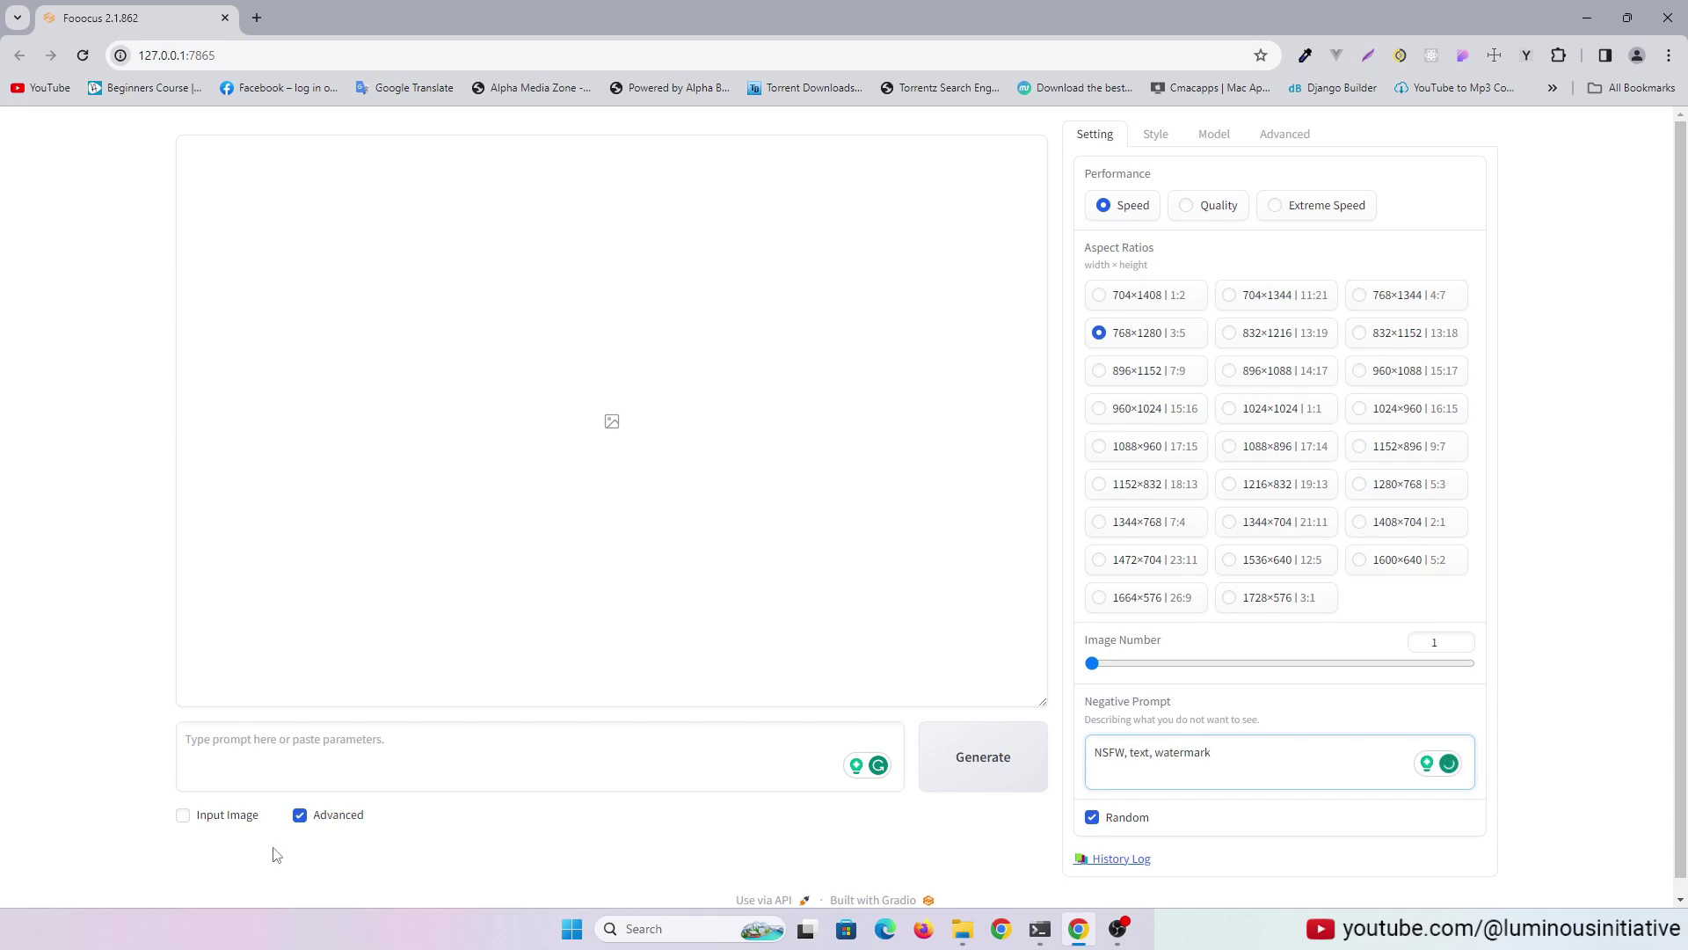
click(554, 753)
text(a b)
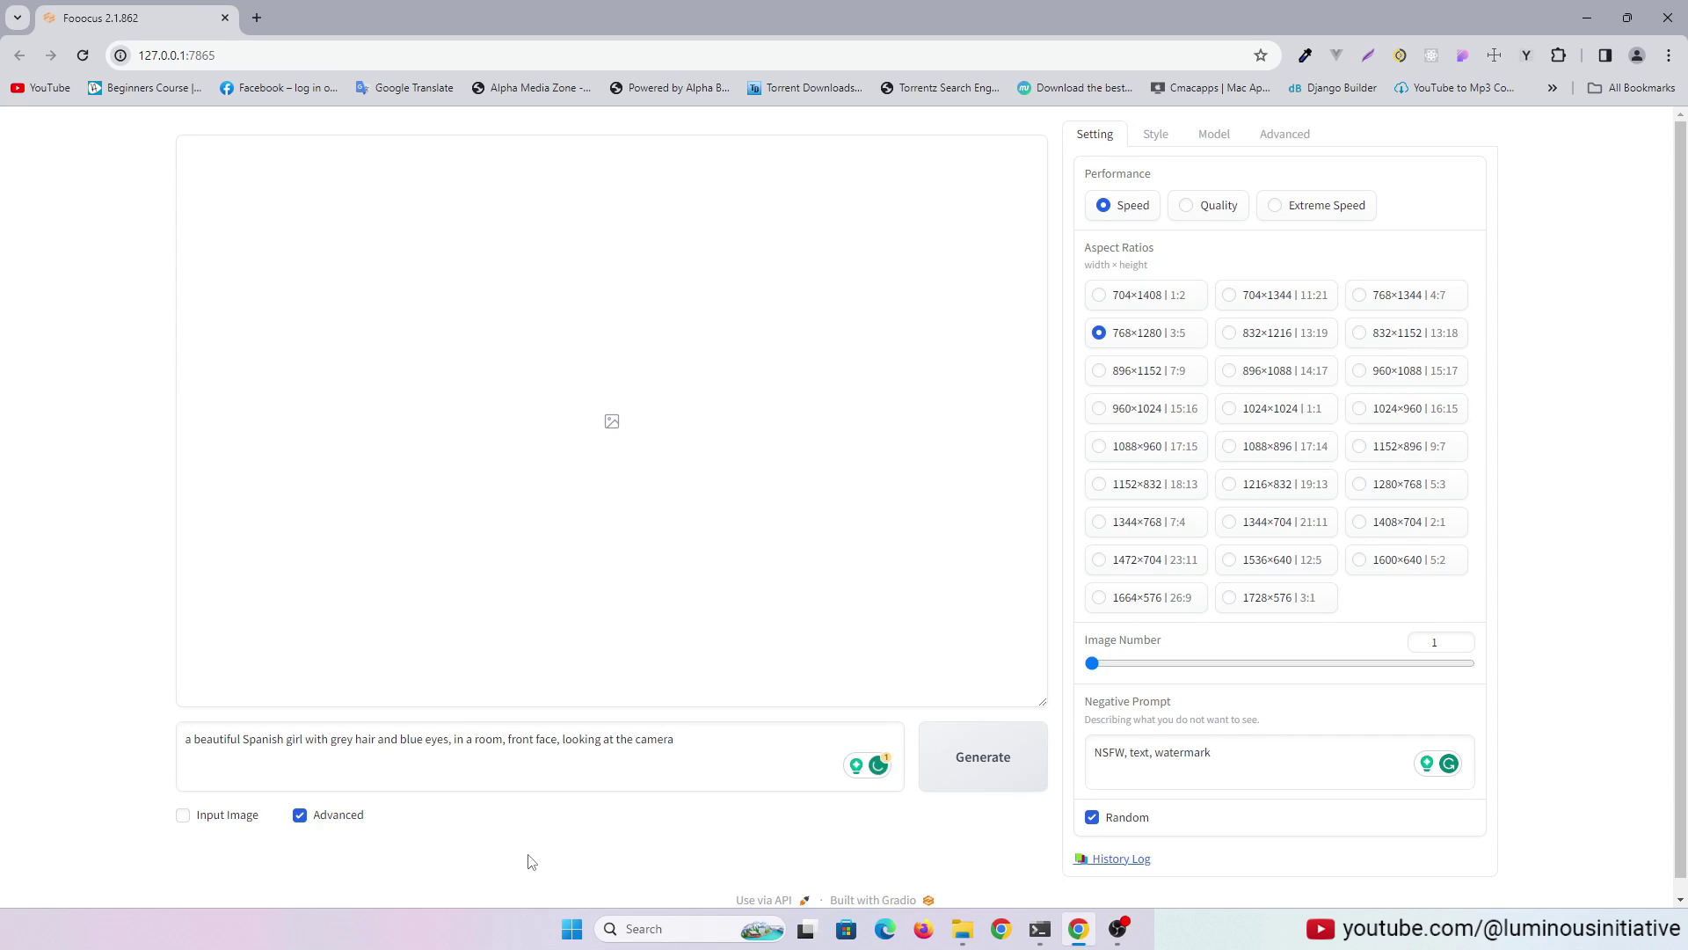
click(984, 757)
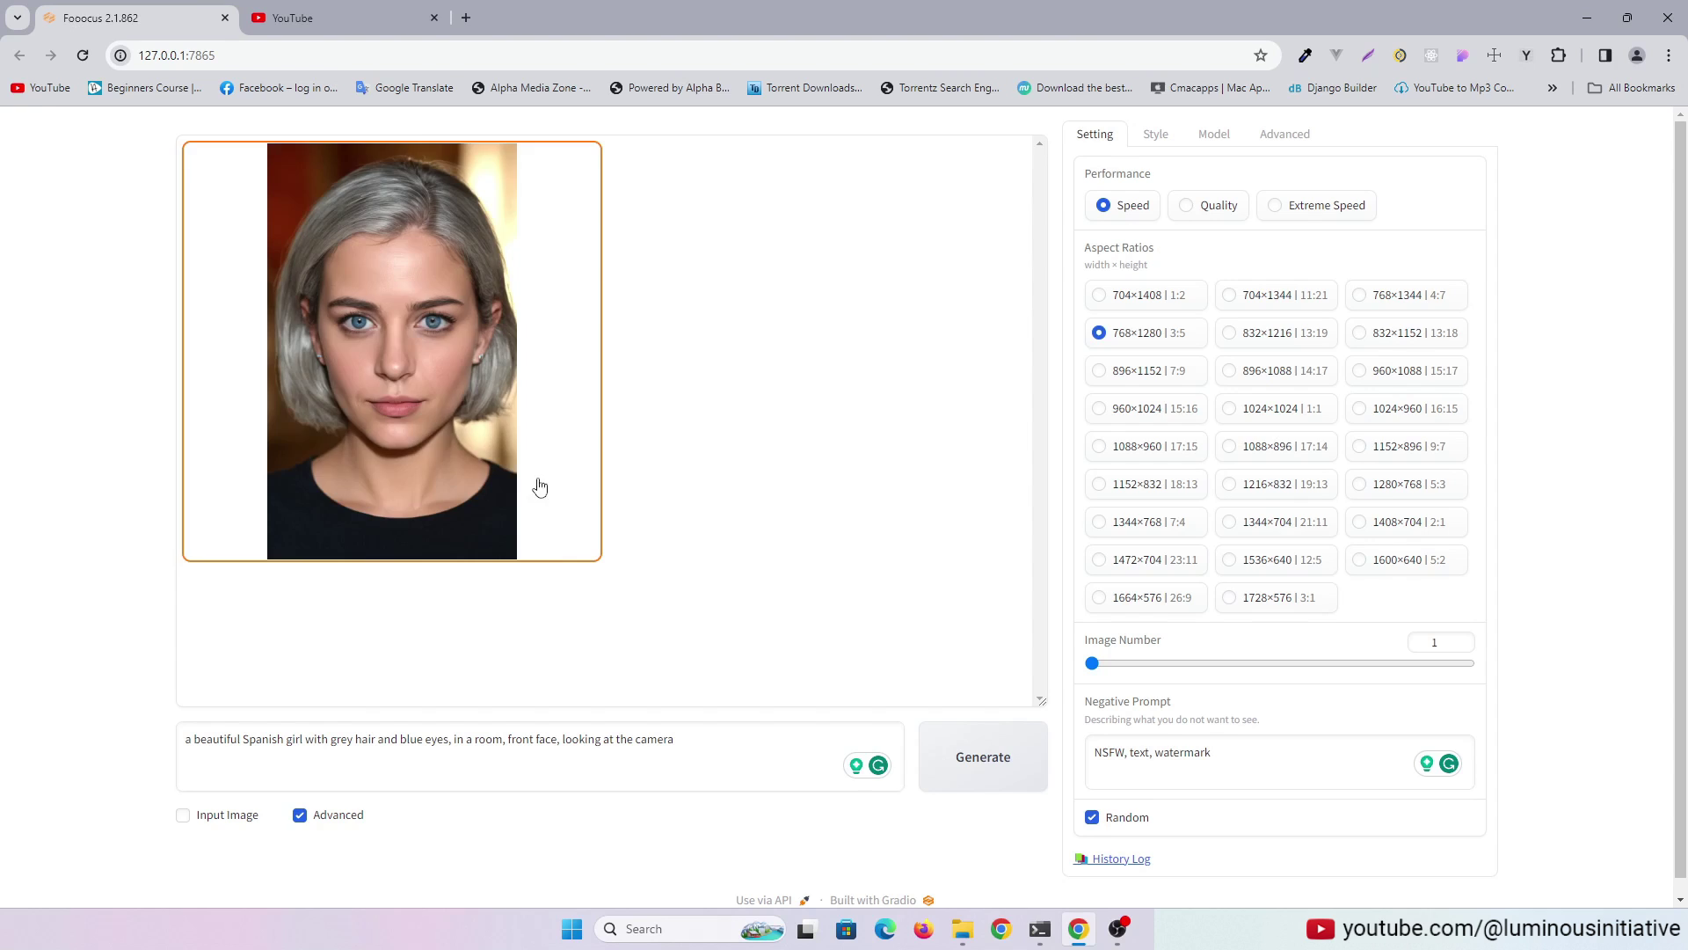
click(625, 450)
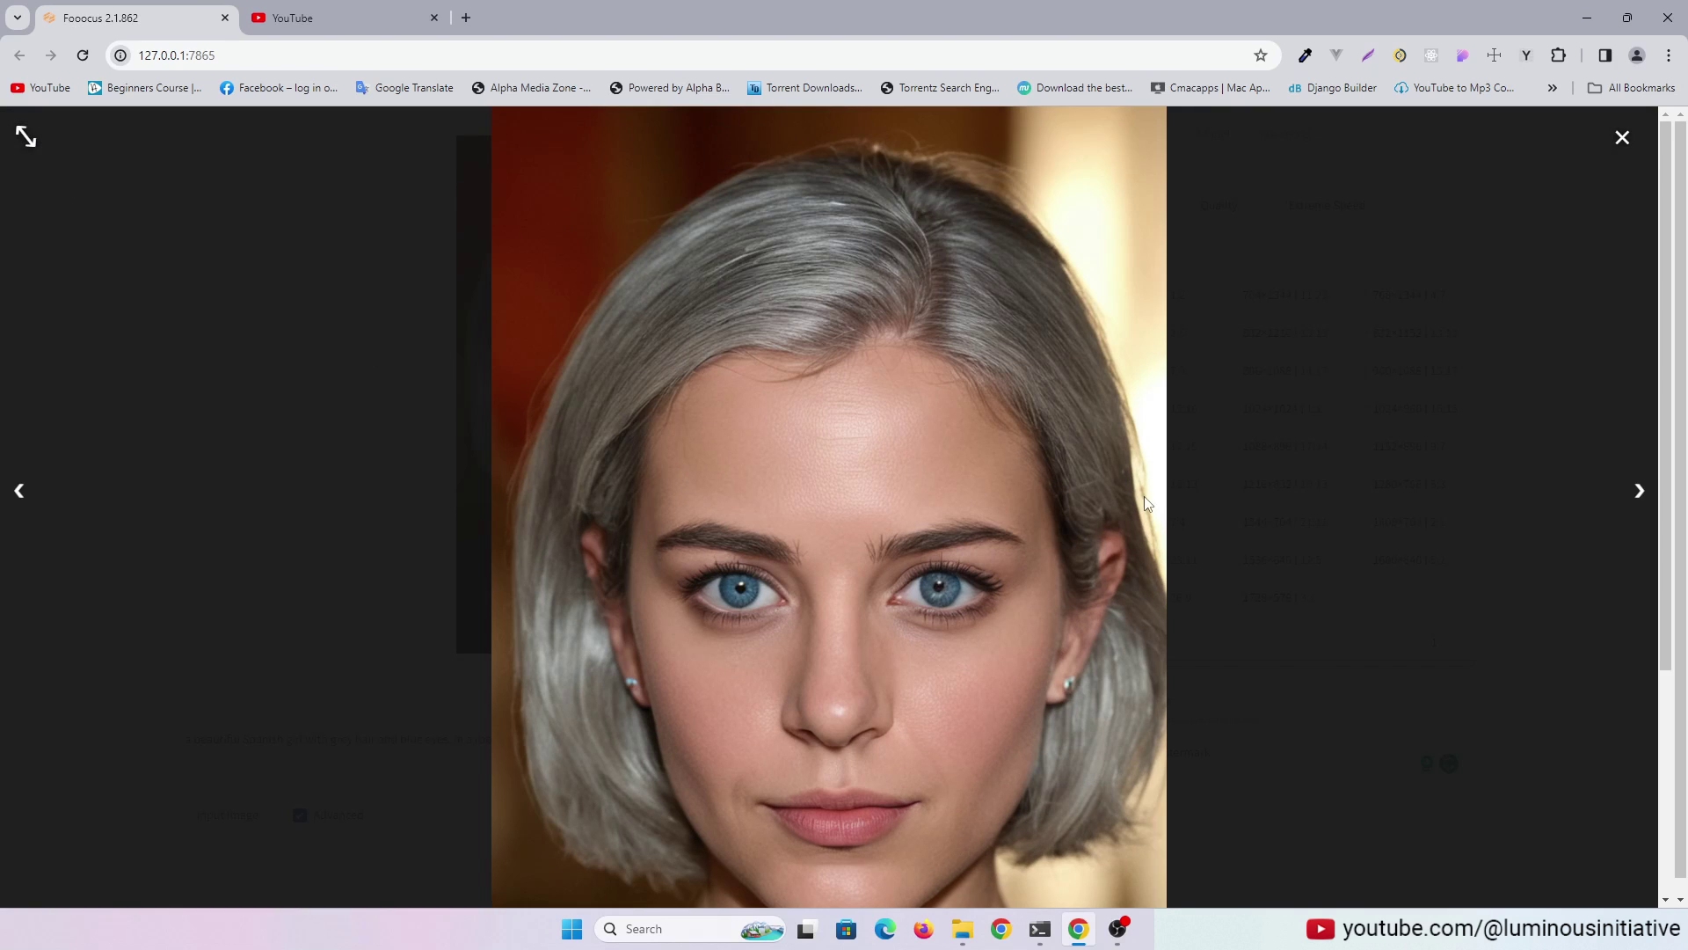
scroll(1145, 496, up, 3)
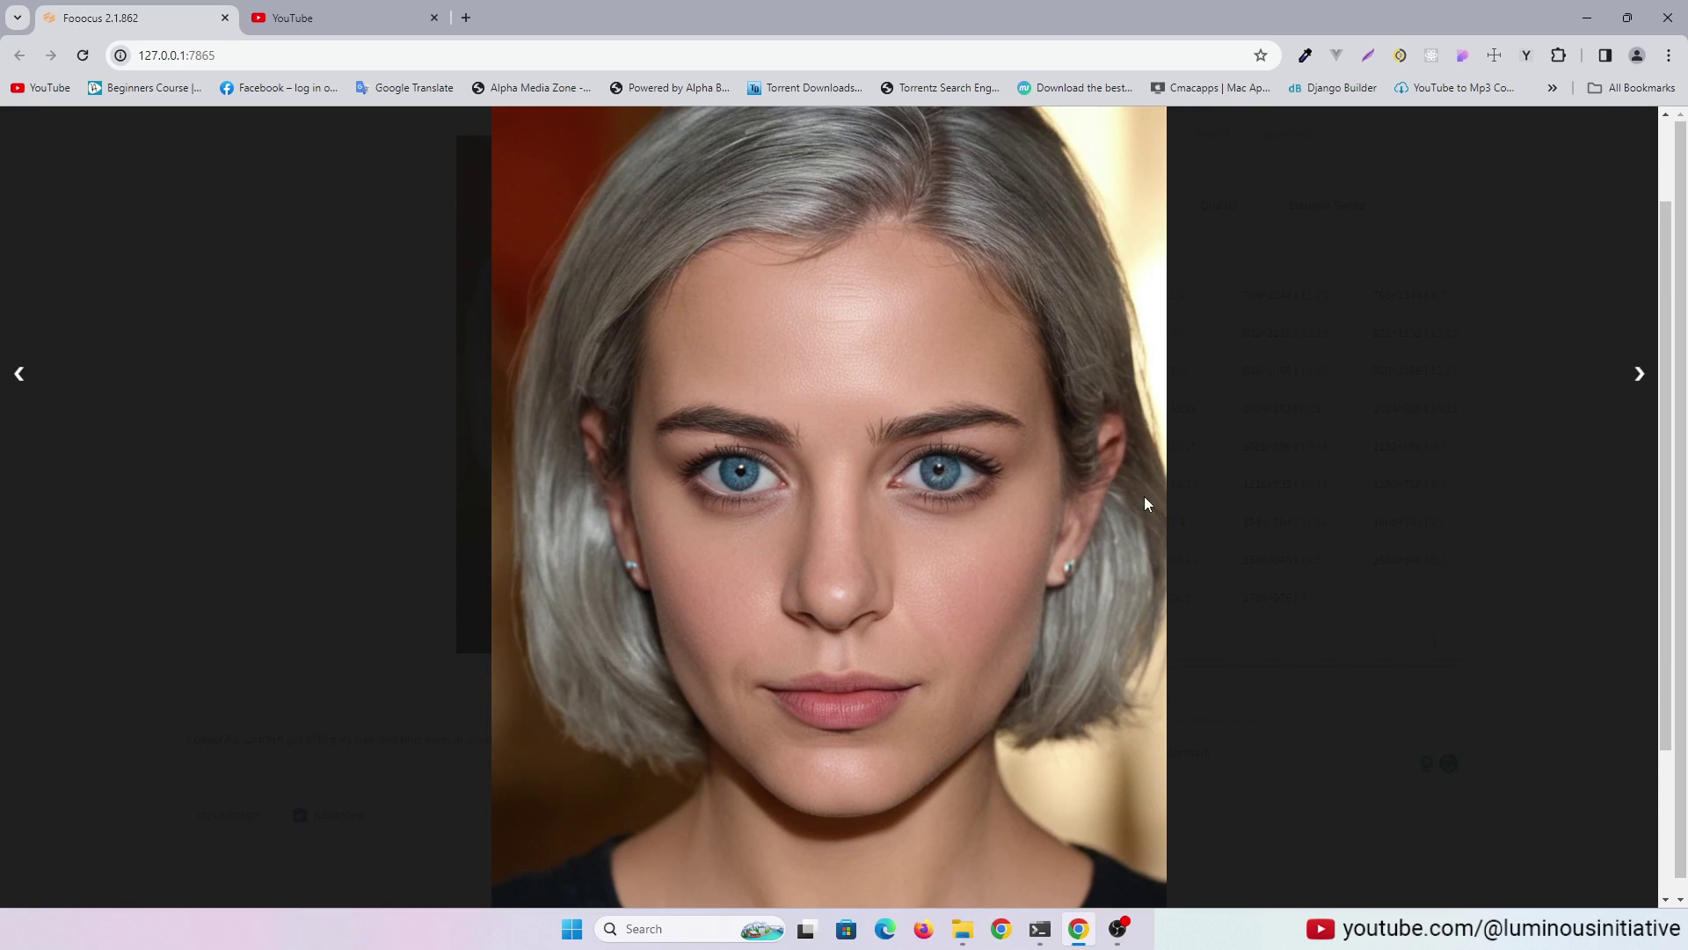
click(1626, 143)
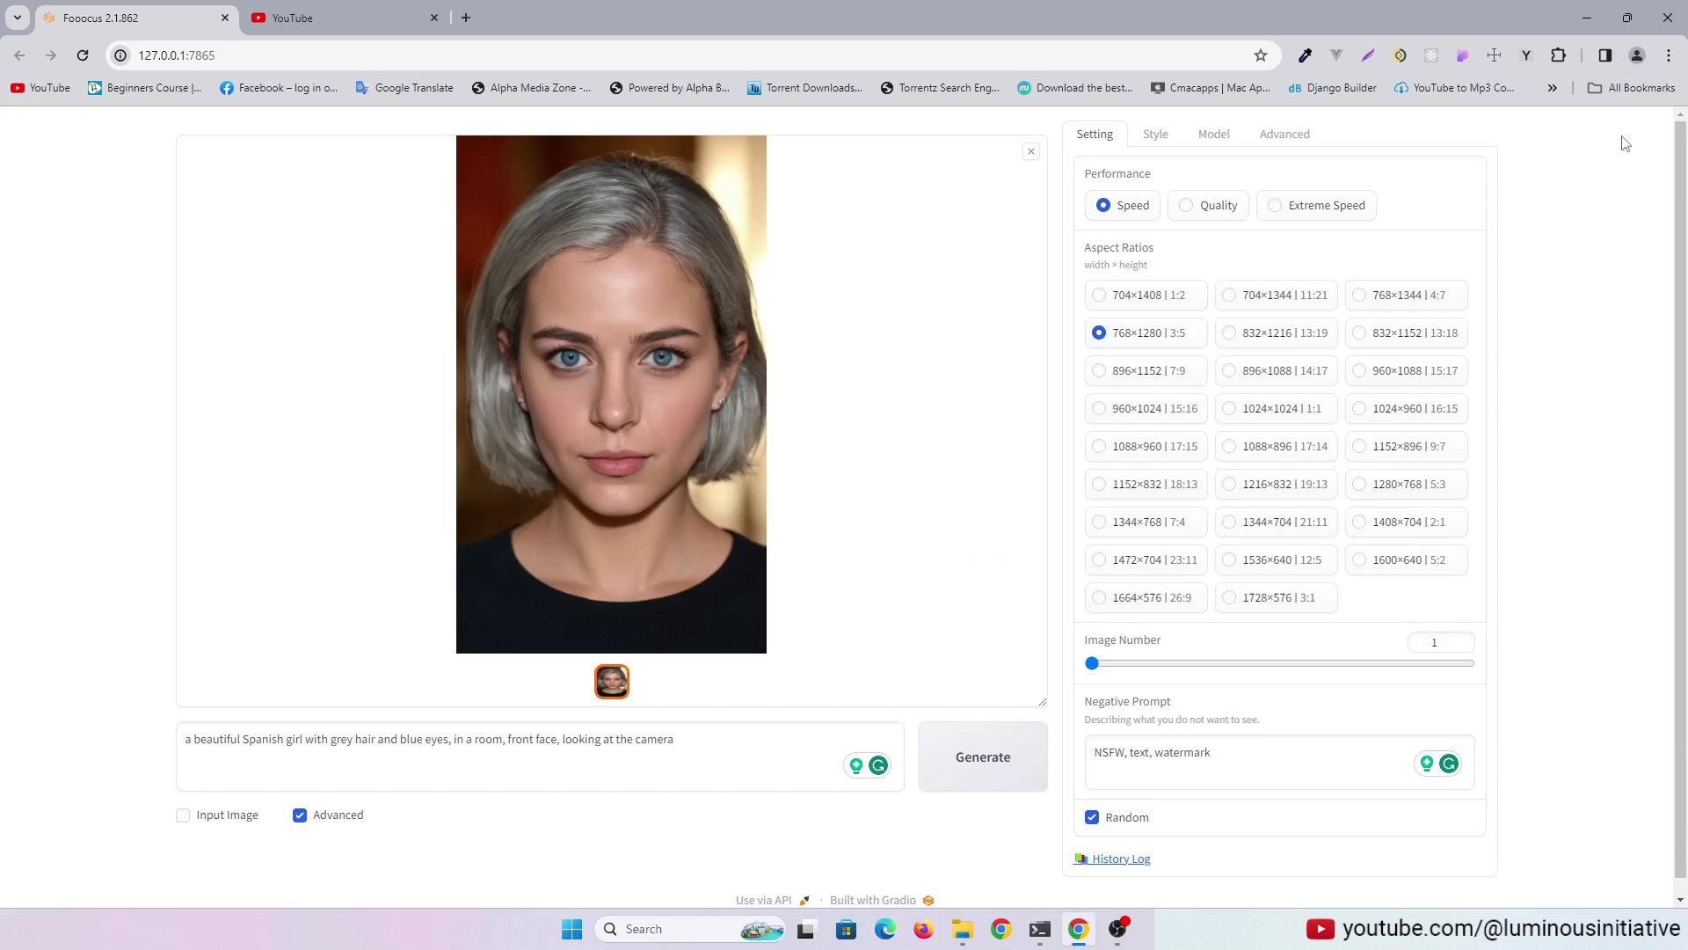
Step: Search pinterest.com for 'female modeling poses photography' and open a close-up portrait pin
click(434, 18)
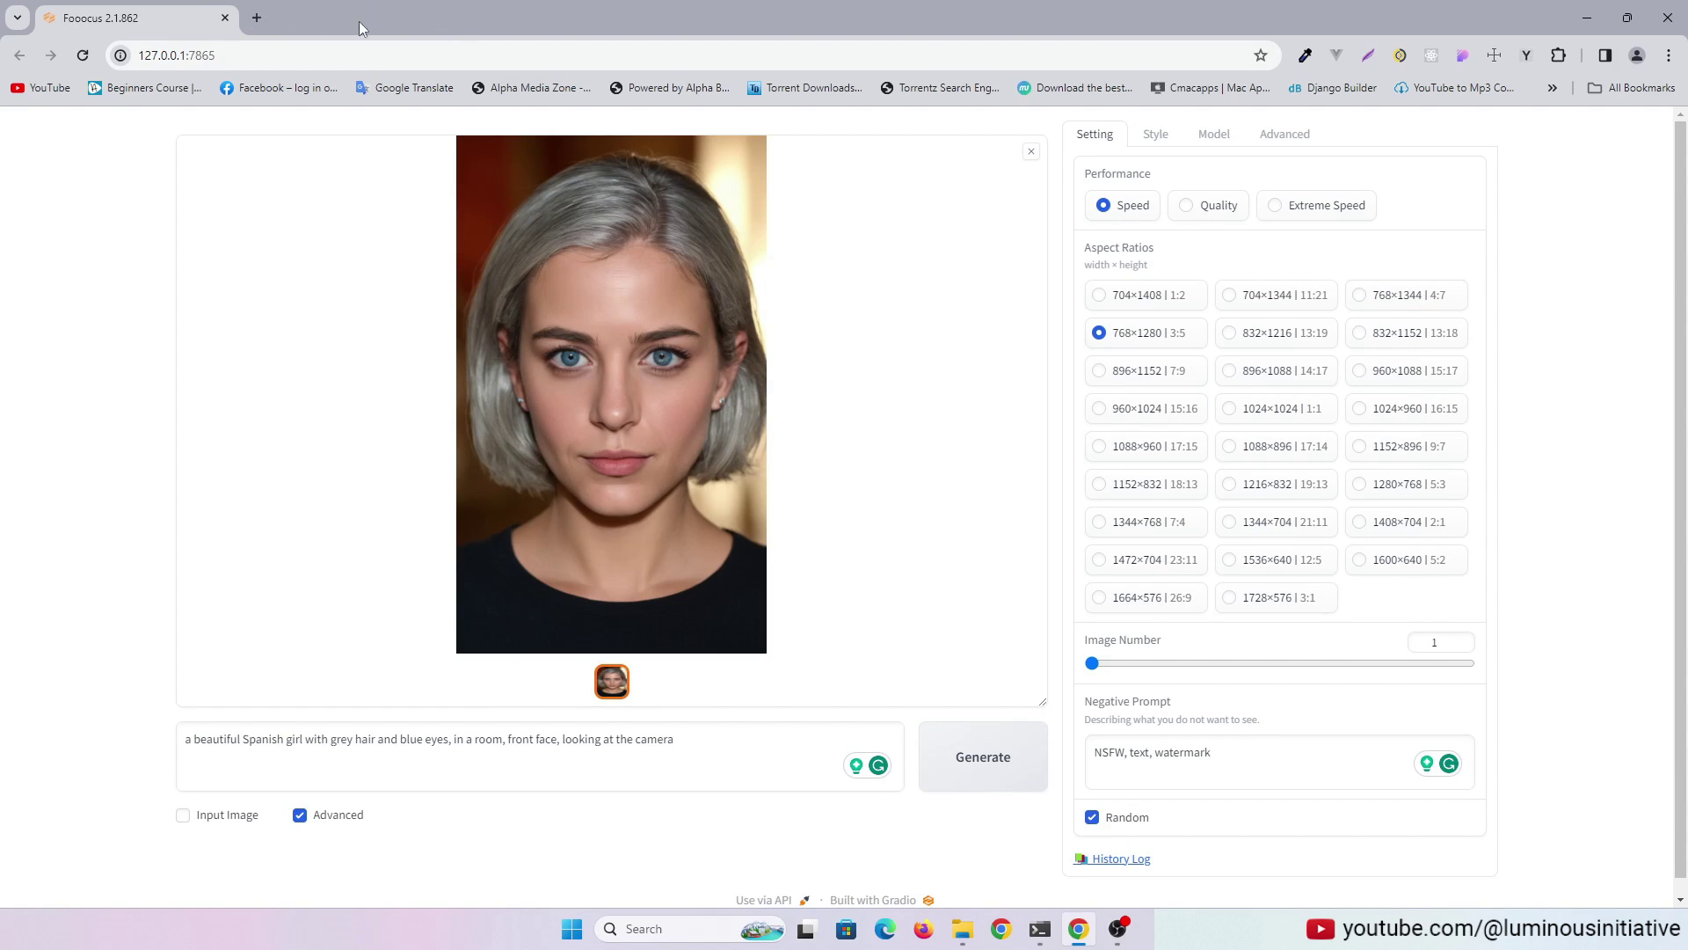
click(256, 17)
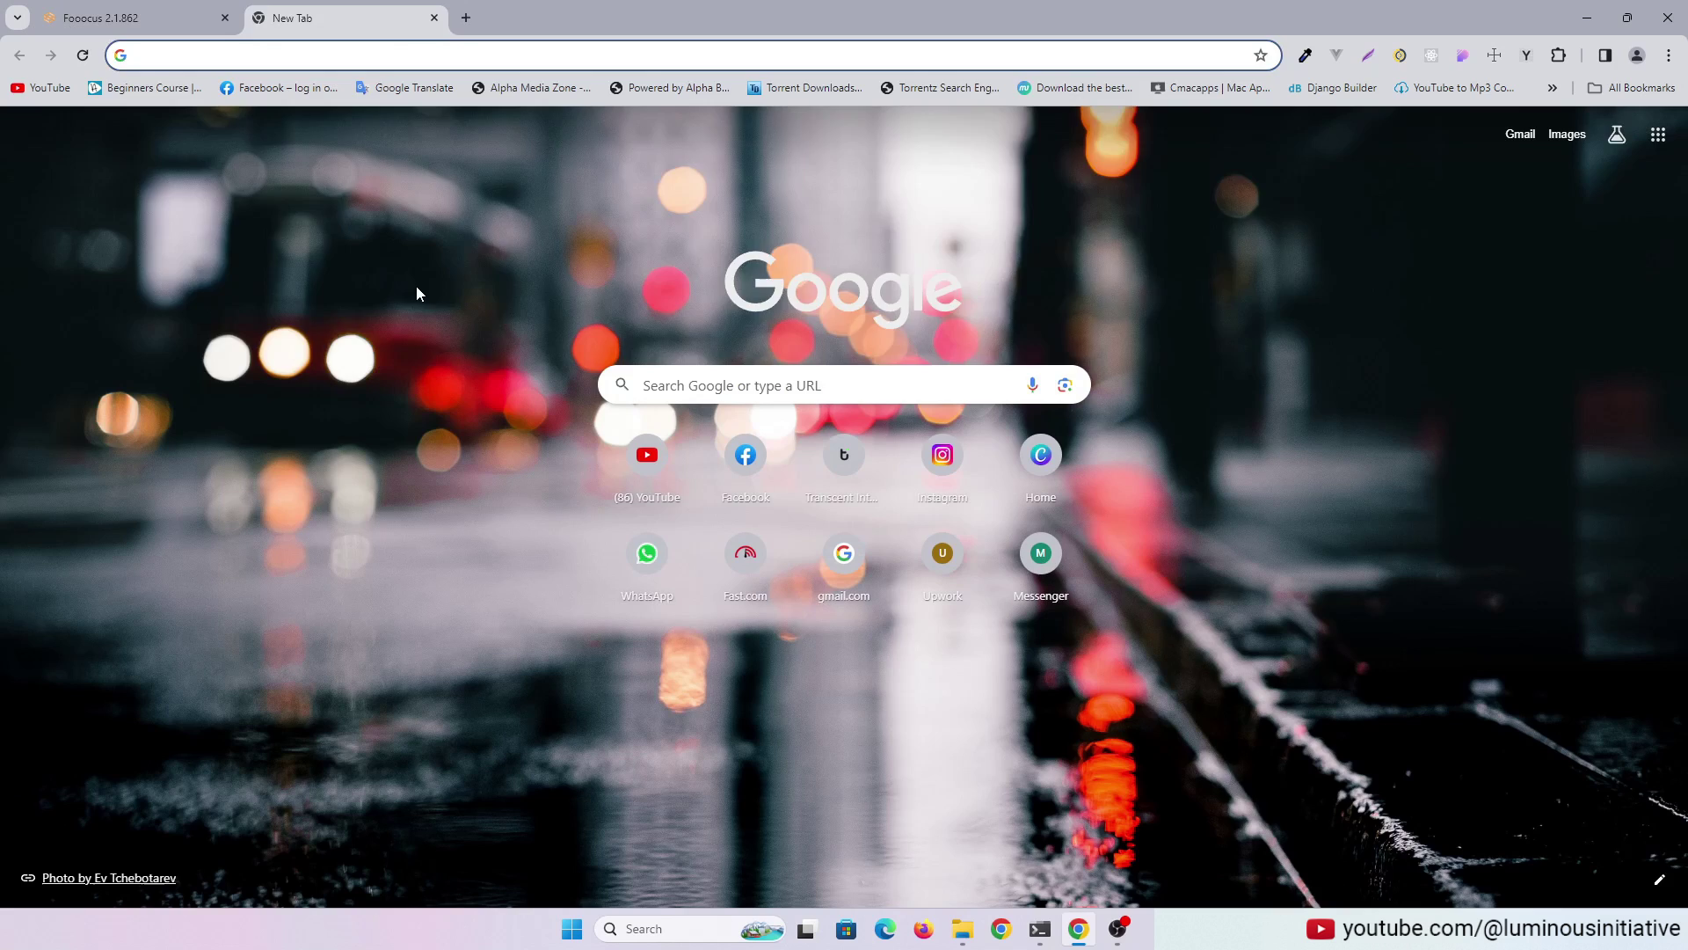
text(pinterest.com)
key(Return)
click(580, 144)
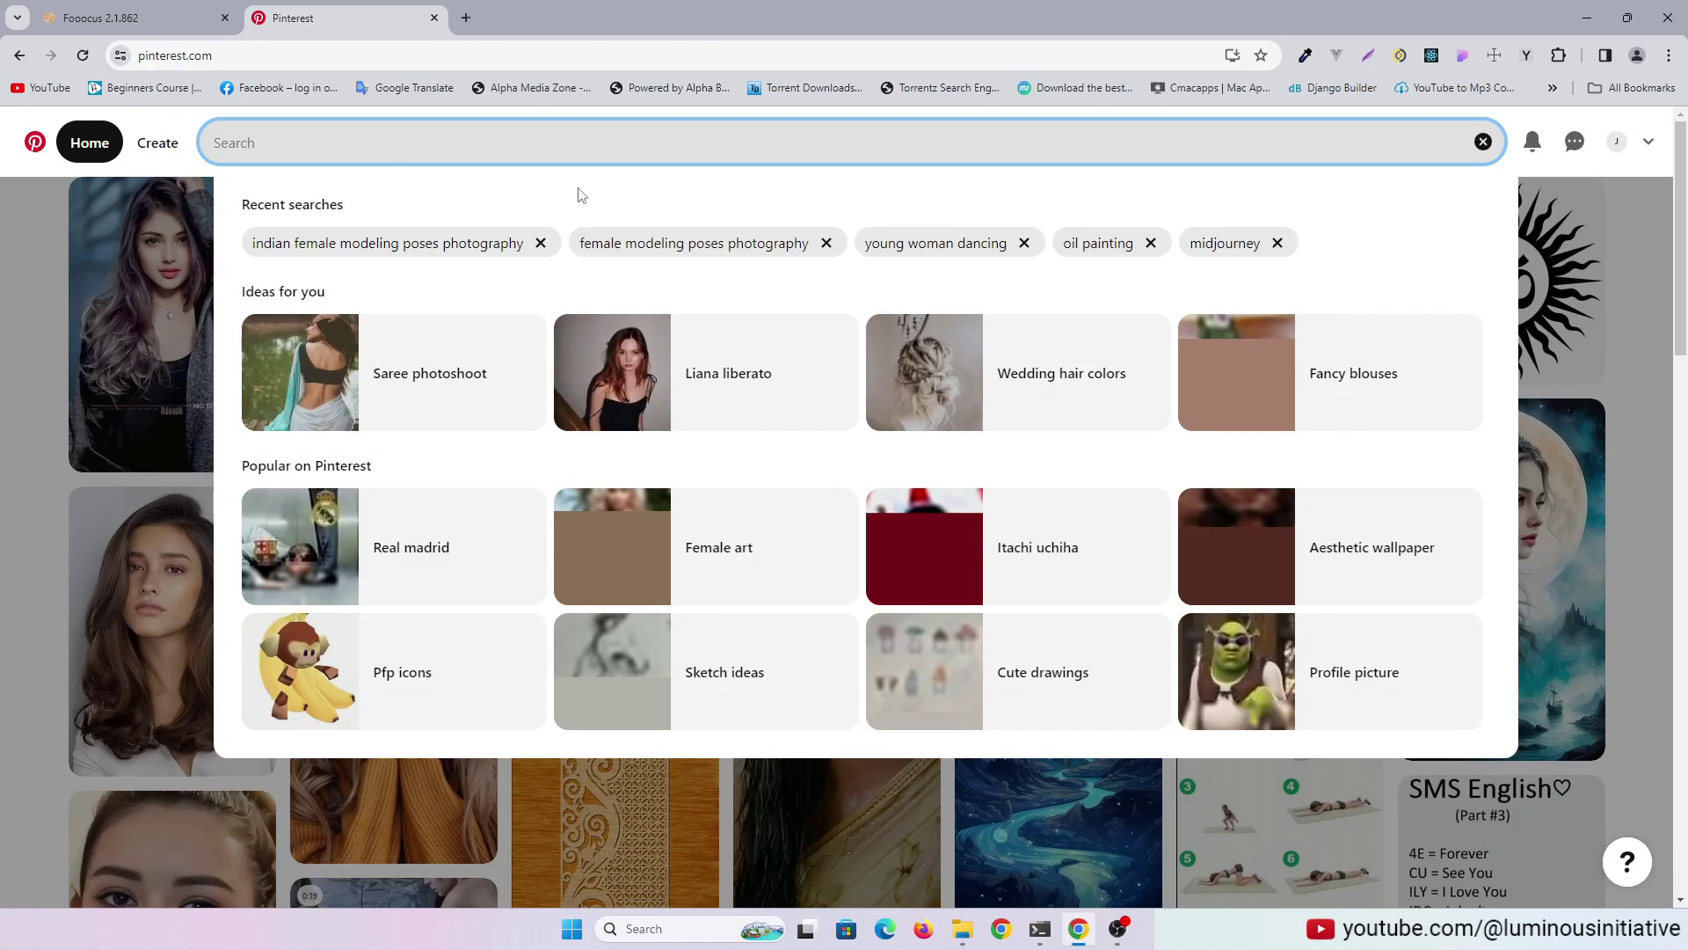
click(342, 242)
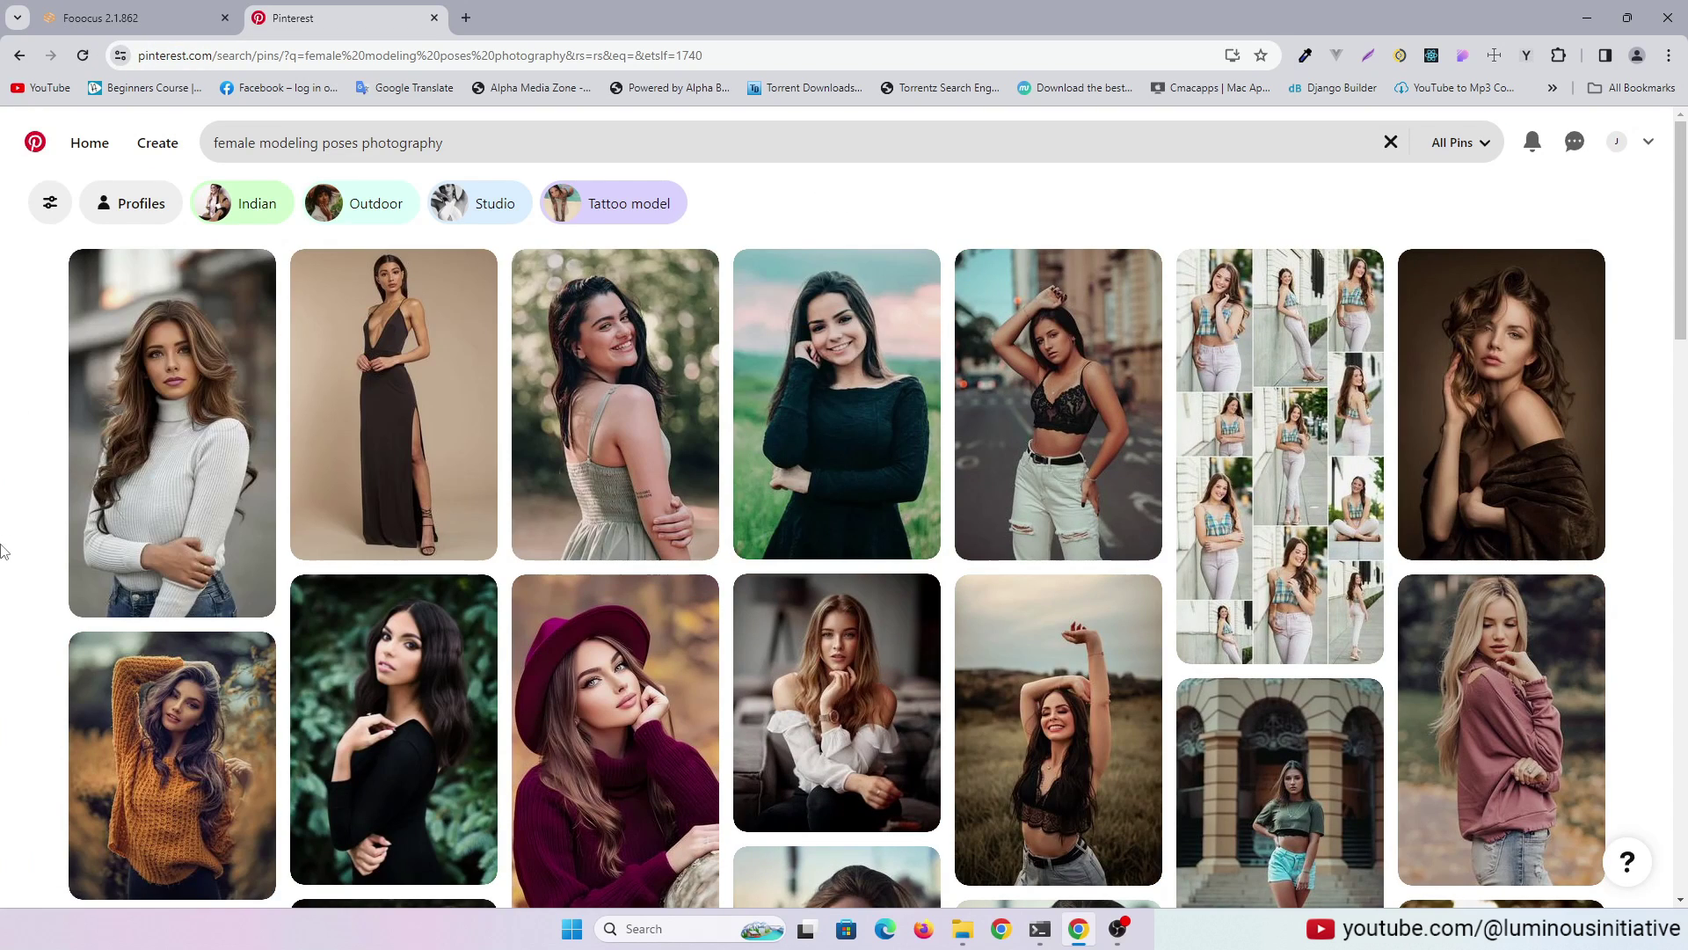
scroll(845, 527, down, 5)
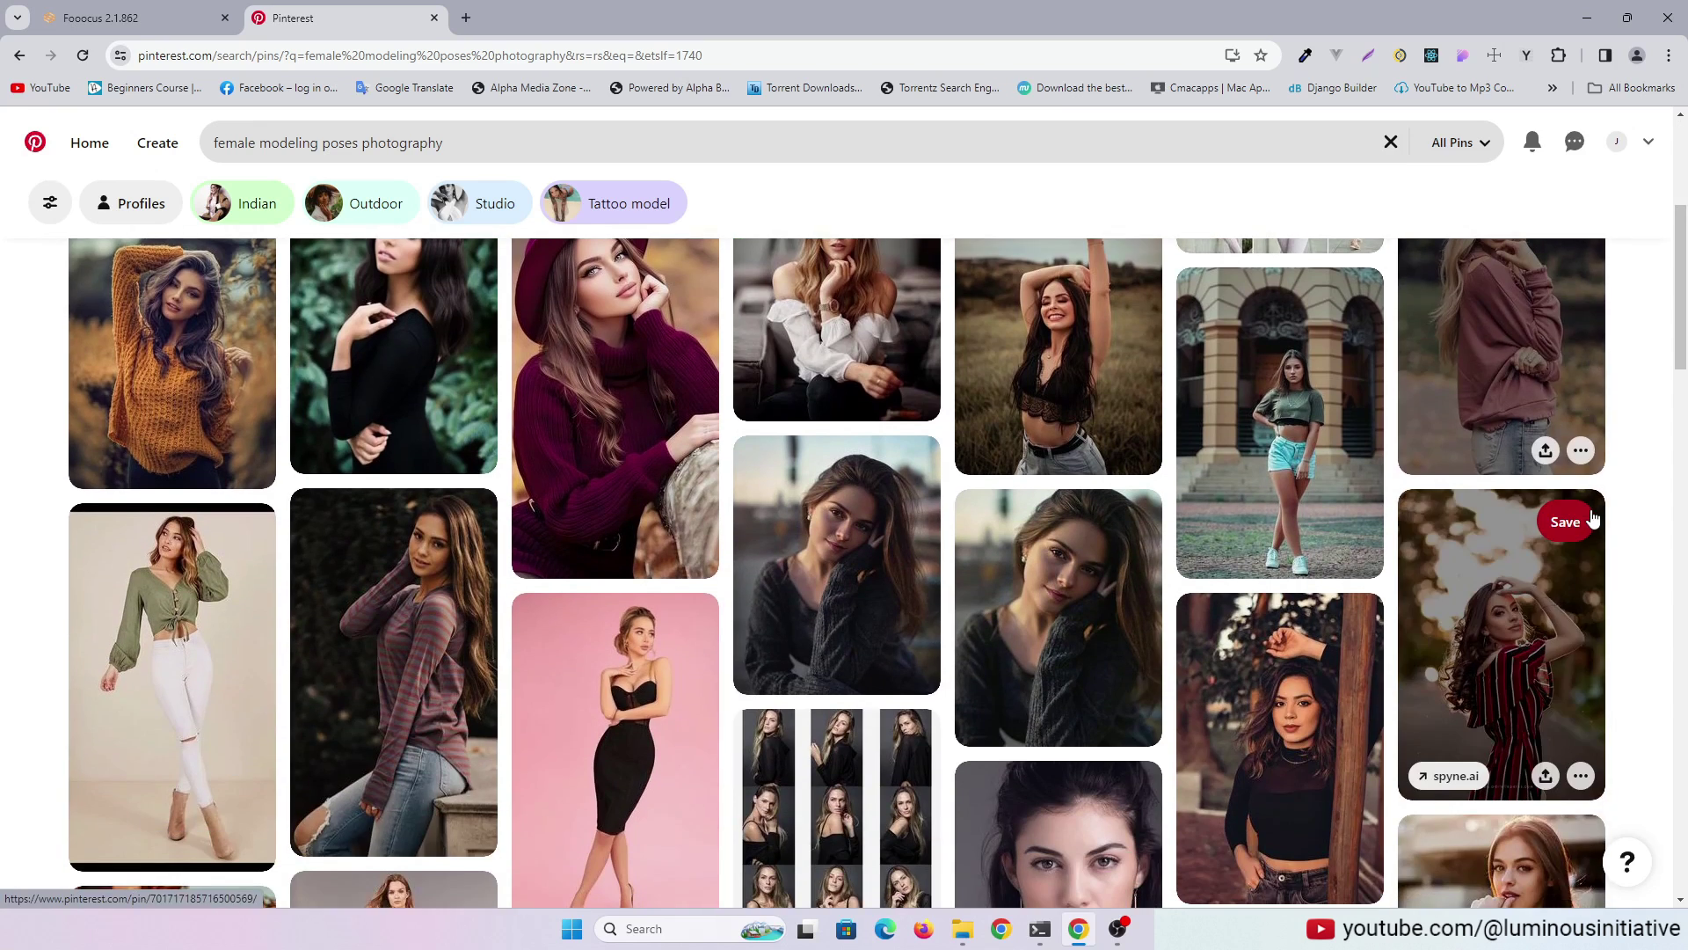
scroll(1188, 528, down, 3)
scroll(1451, 528, down, 3)
scroll(1451, 528, up, 1)
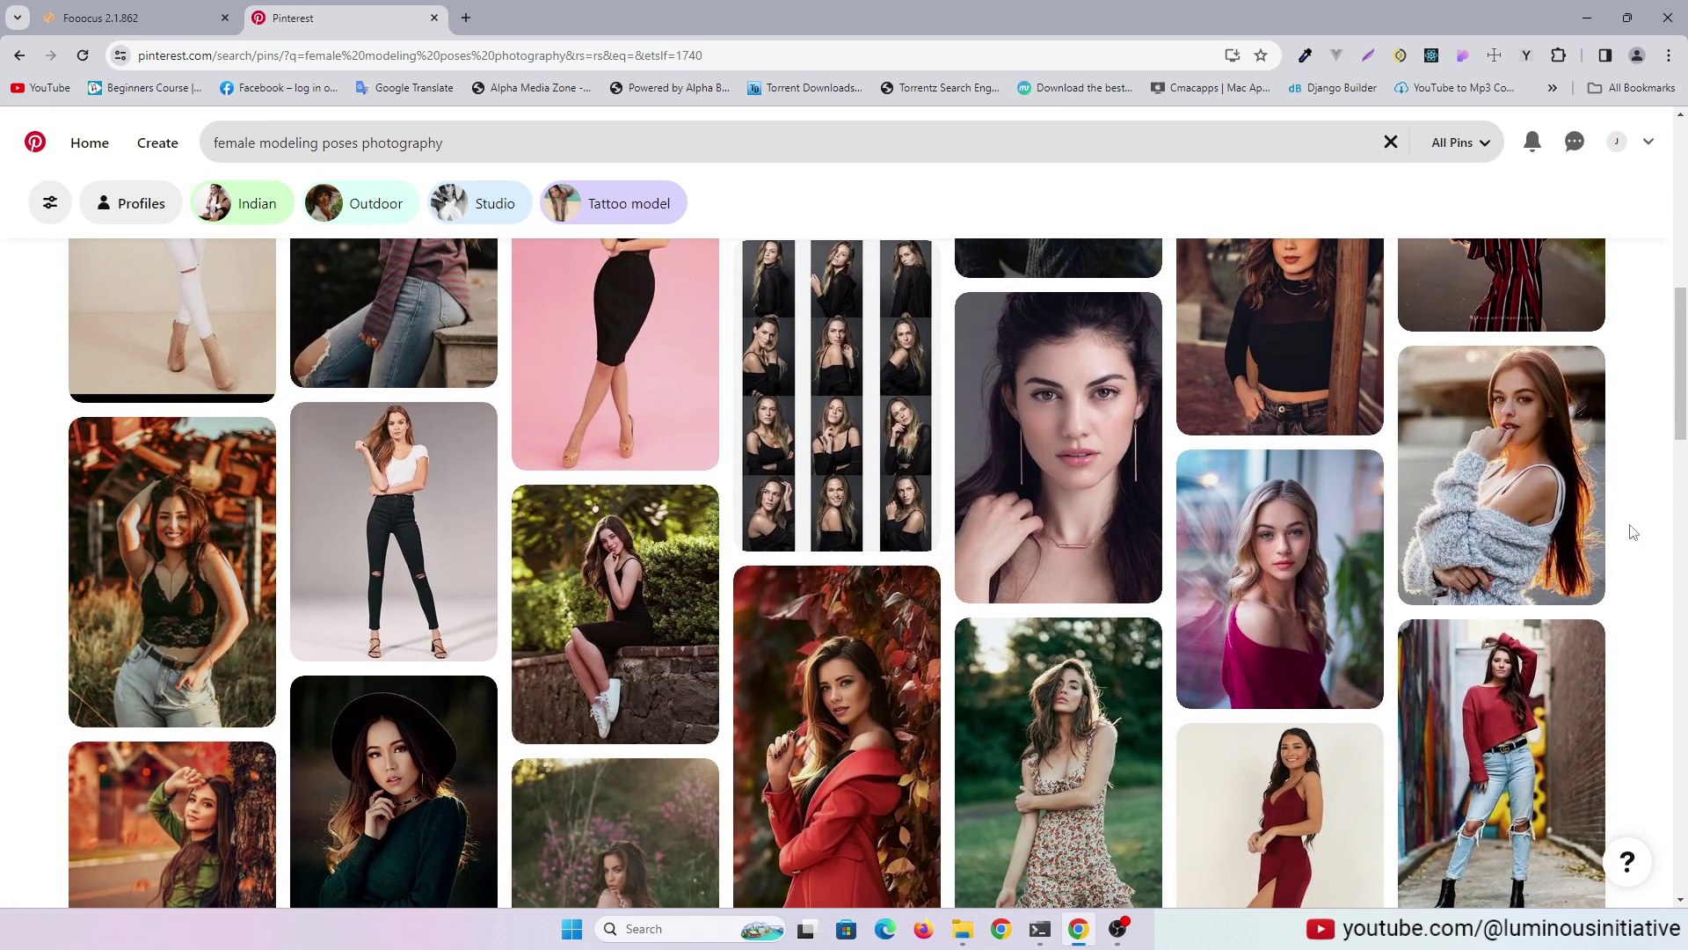
click(1058, 462)
Step: Open the pin image in its own tab and enable Input Image with advanced Image Prompt slots
middle_click(542, 524)
click(98, 17)
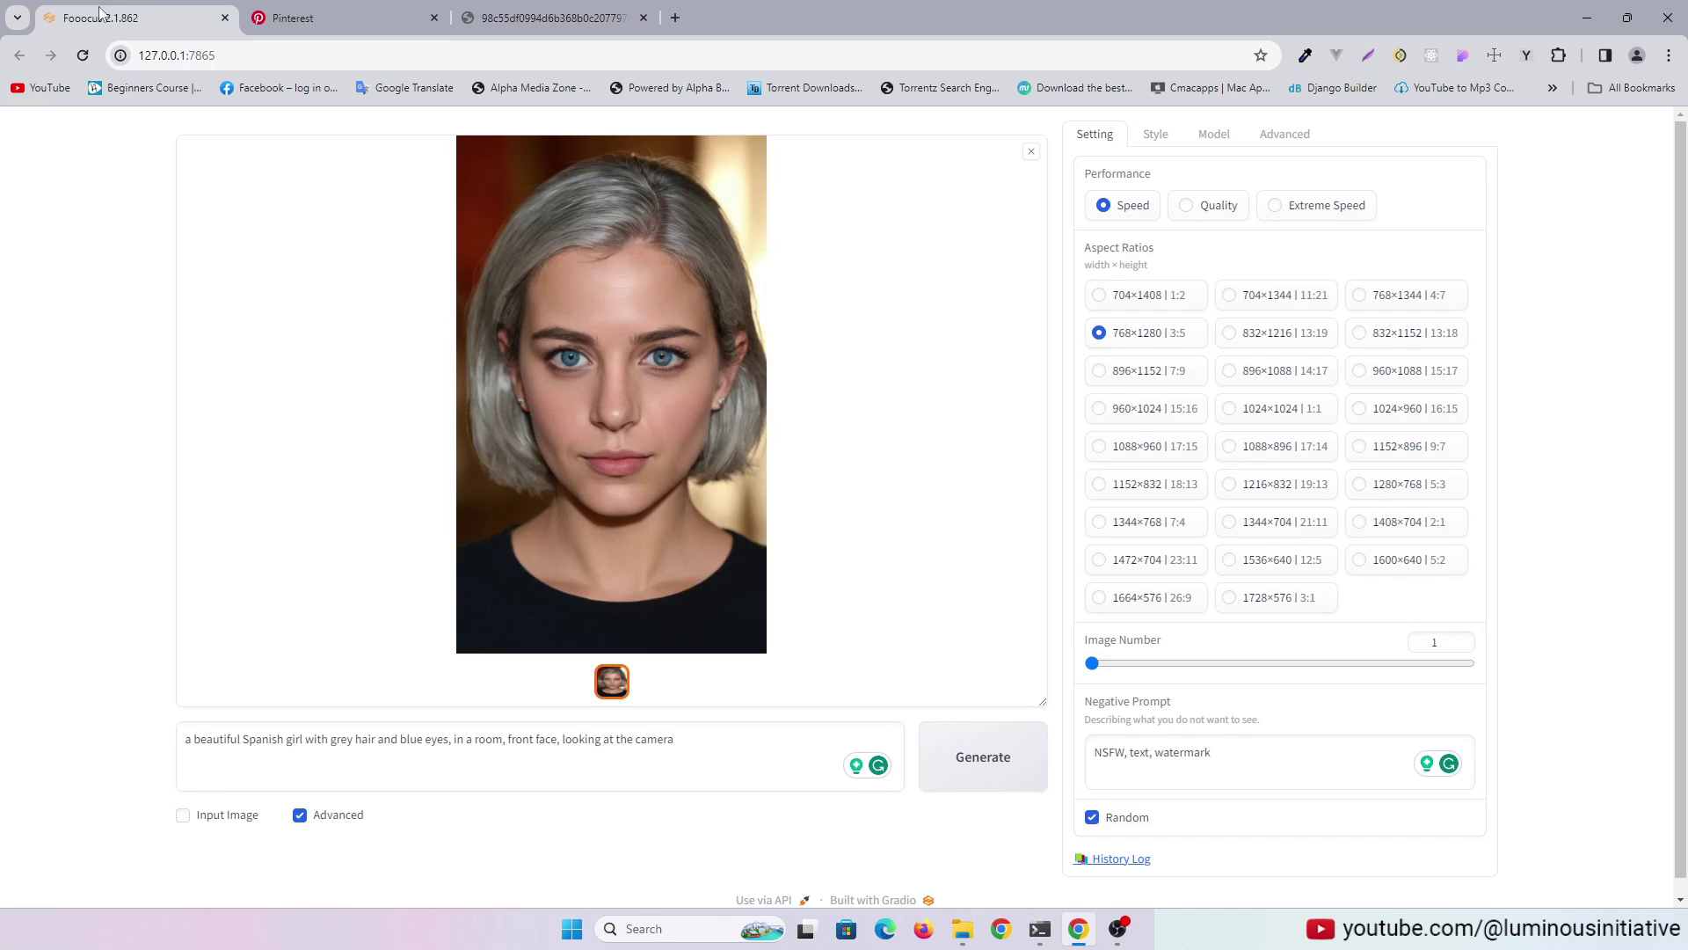
click(184, 814)
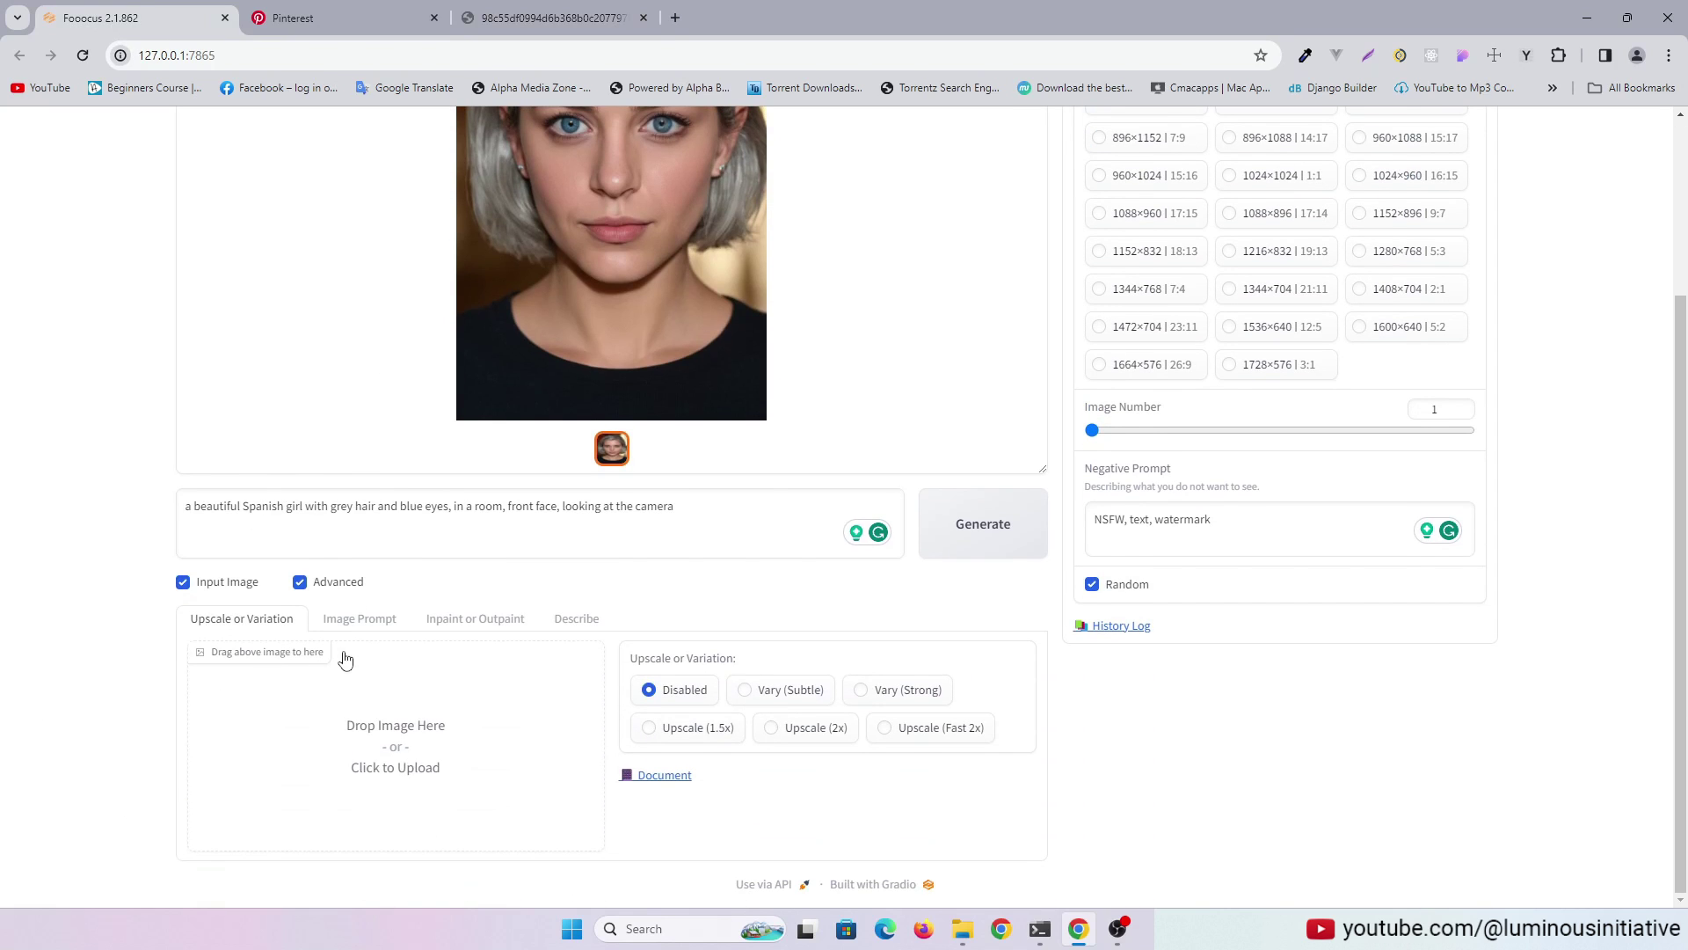
click(359, 617)
scroll(397, 594, down, 3)
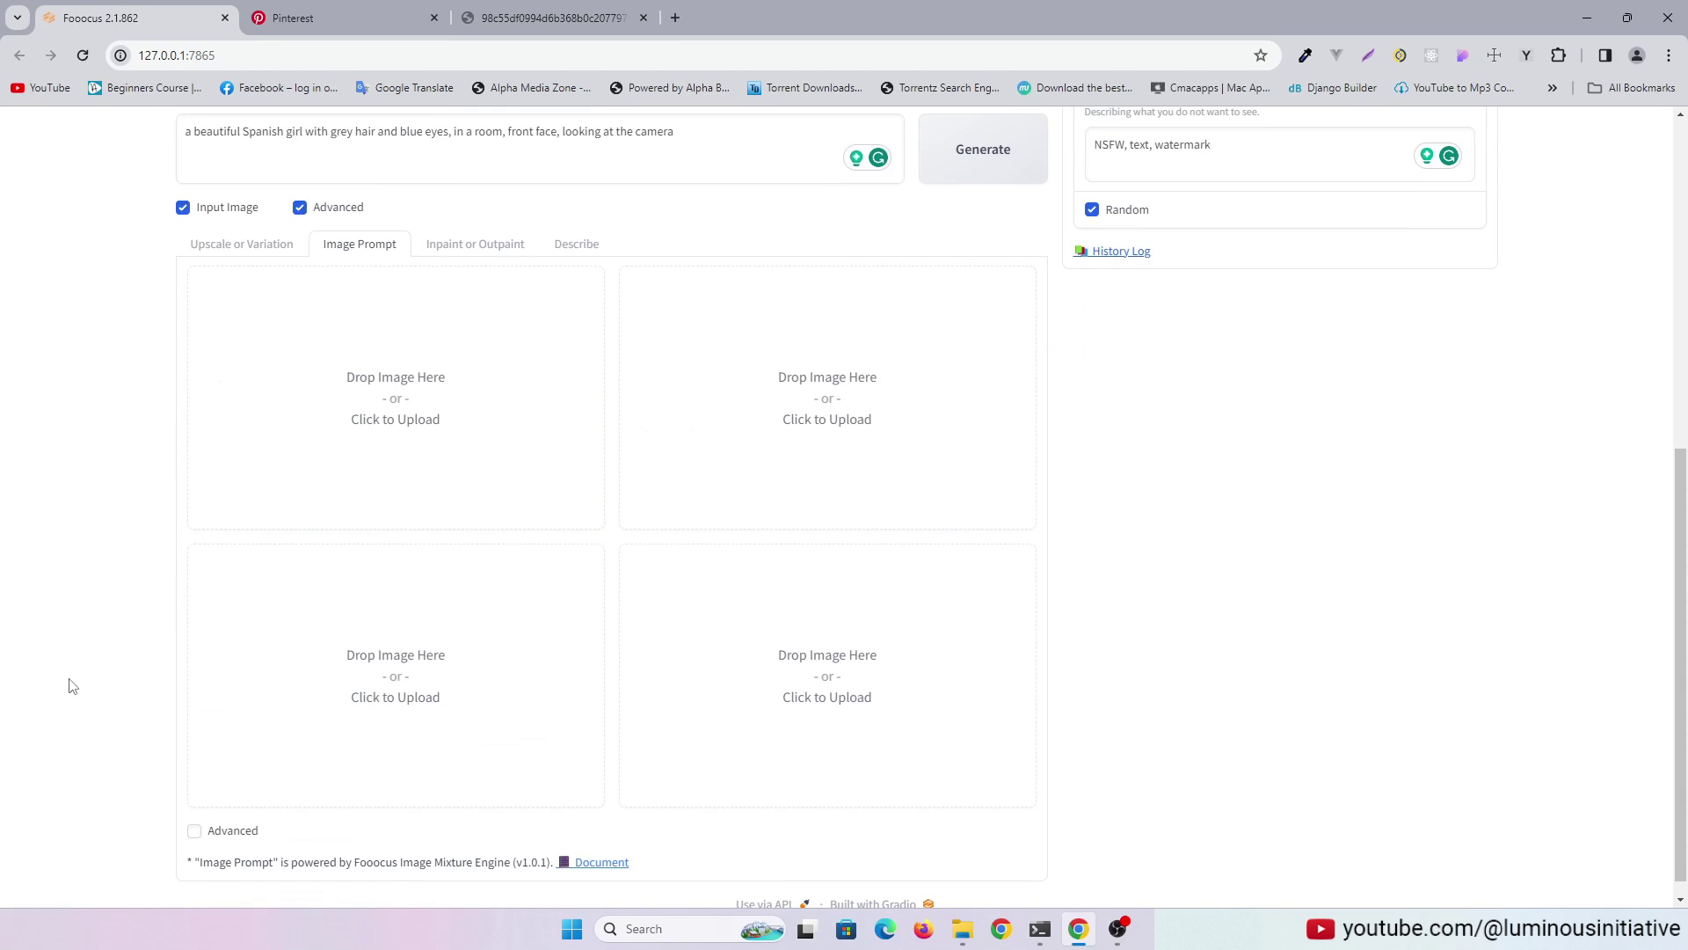
click(196, 832)
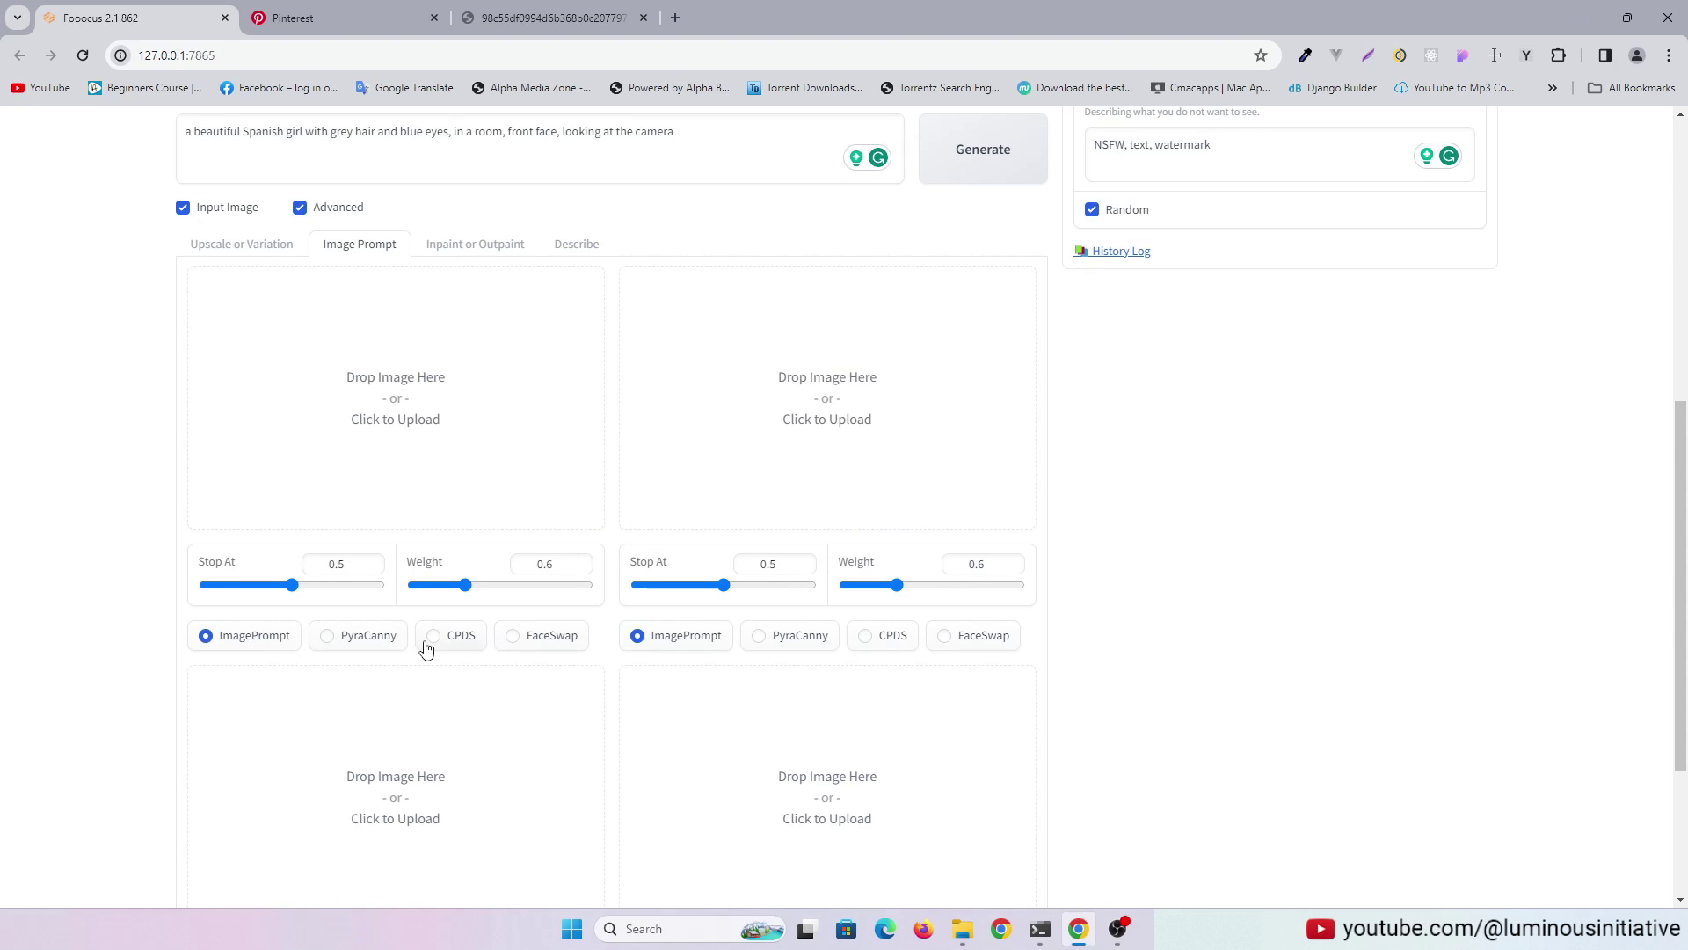
Step: Put the grey-haired portrait in slot 1 as FaceSwap and the pose photo in slot 2 as PyraCanny
click(533, 642)
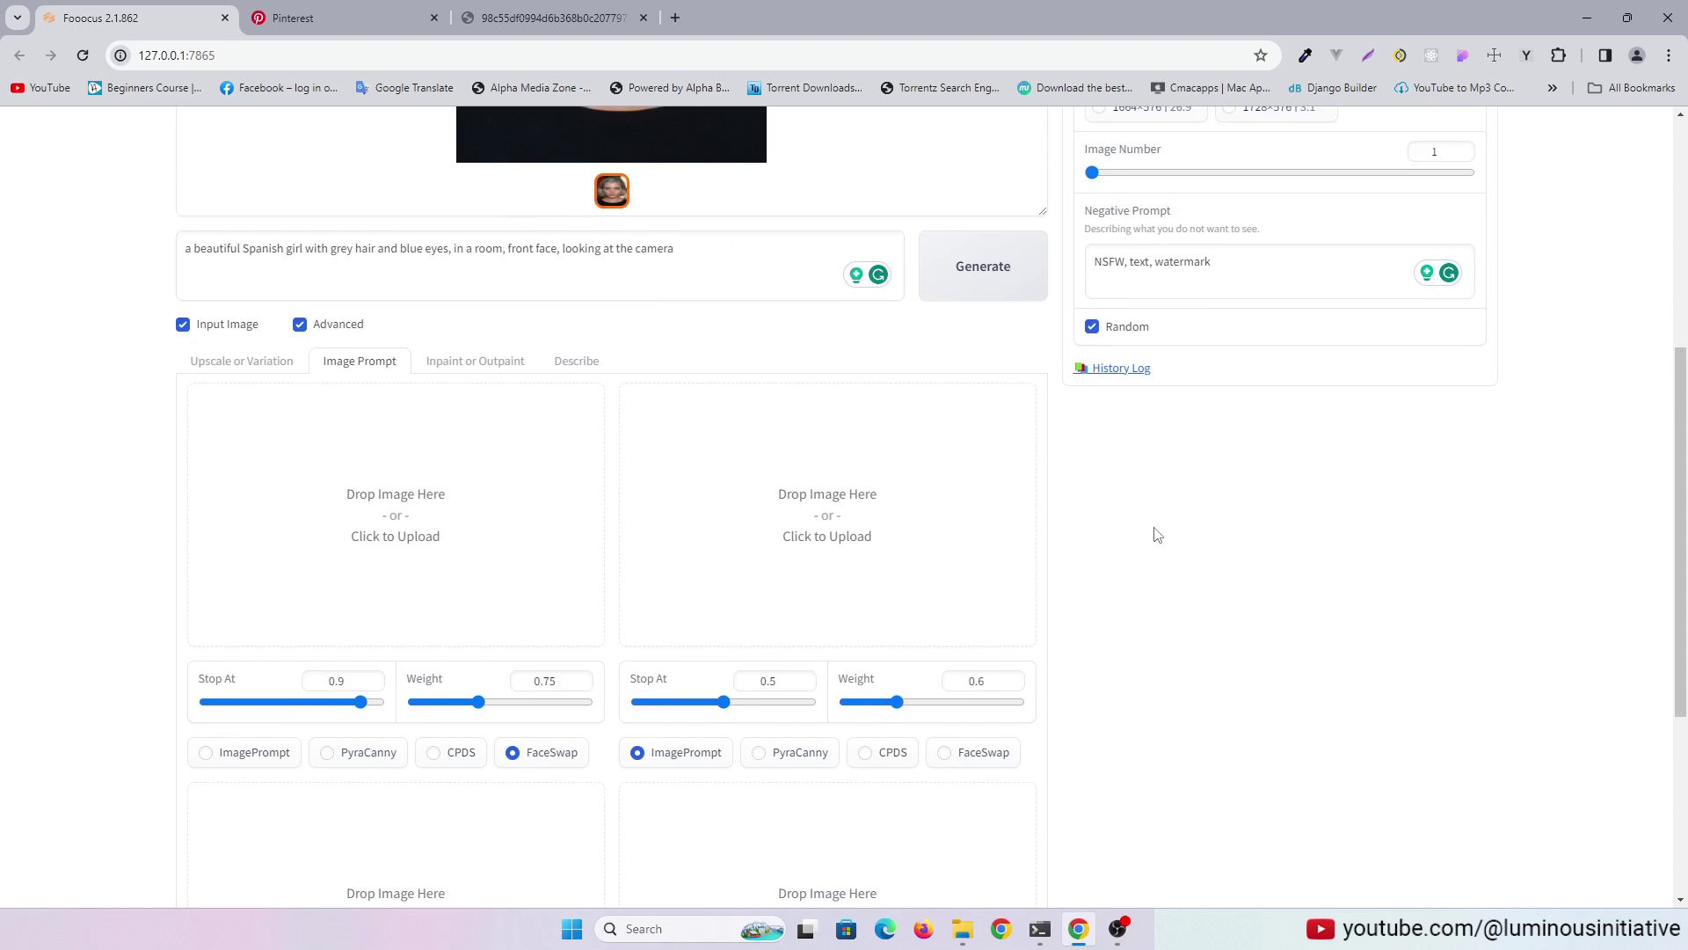
scroll(648, 396, up, 5)
drag(648, 249, 409, 686)
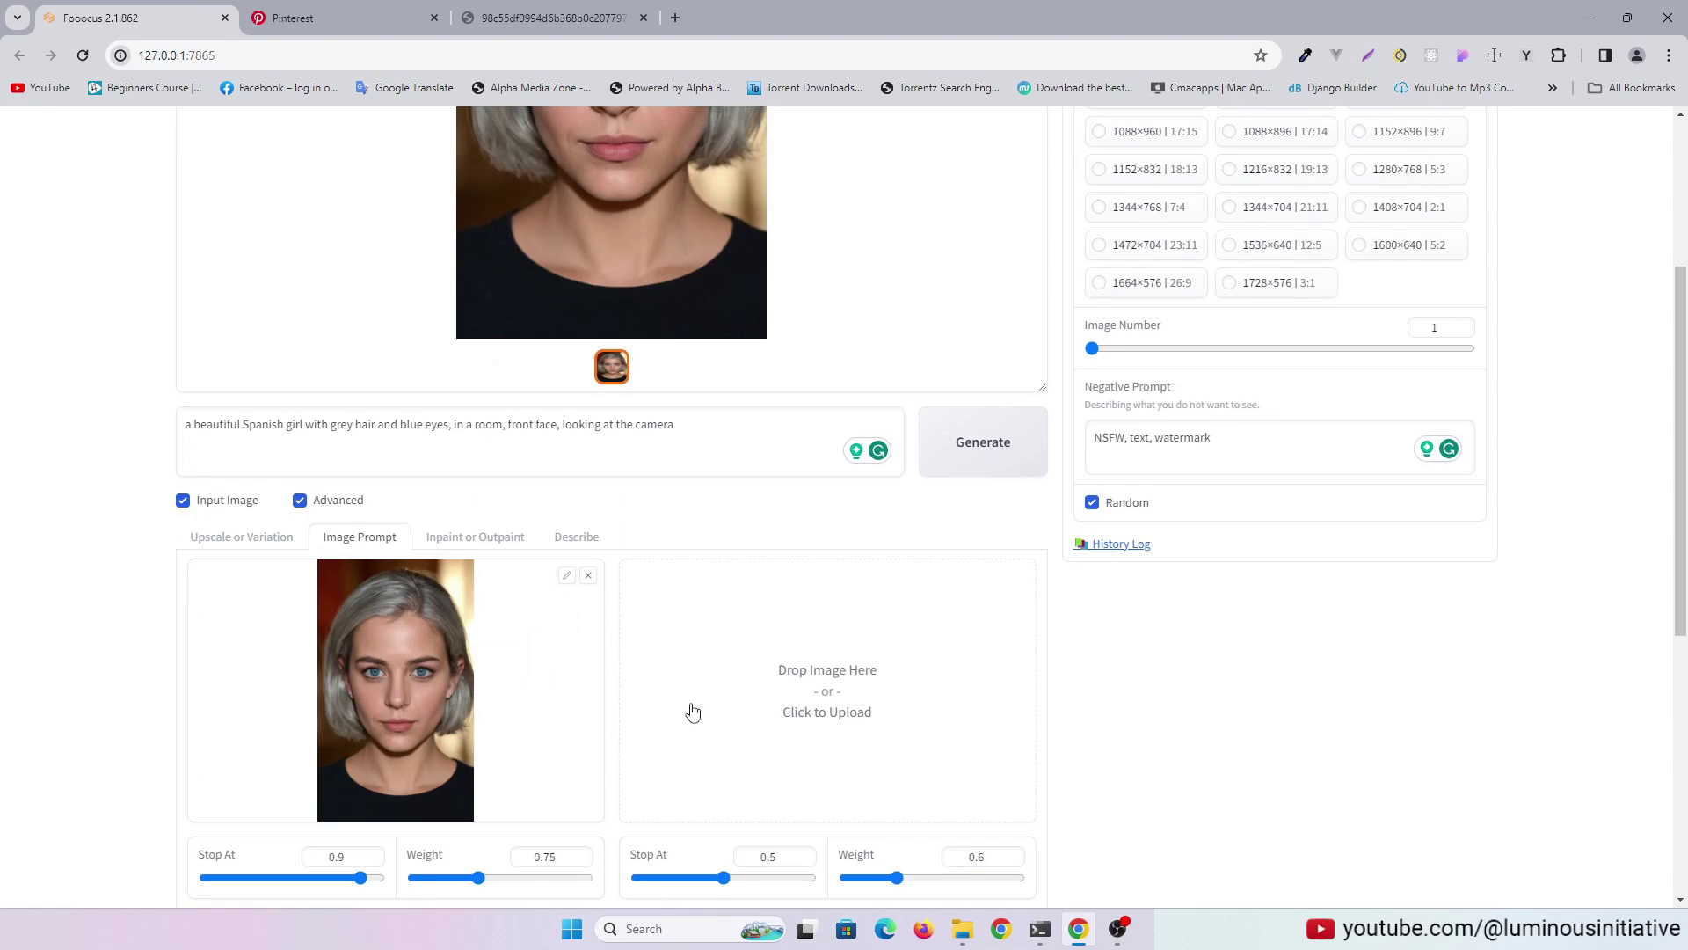
scroll(1166, 637, down, 2)
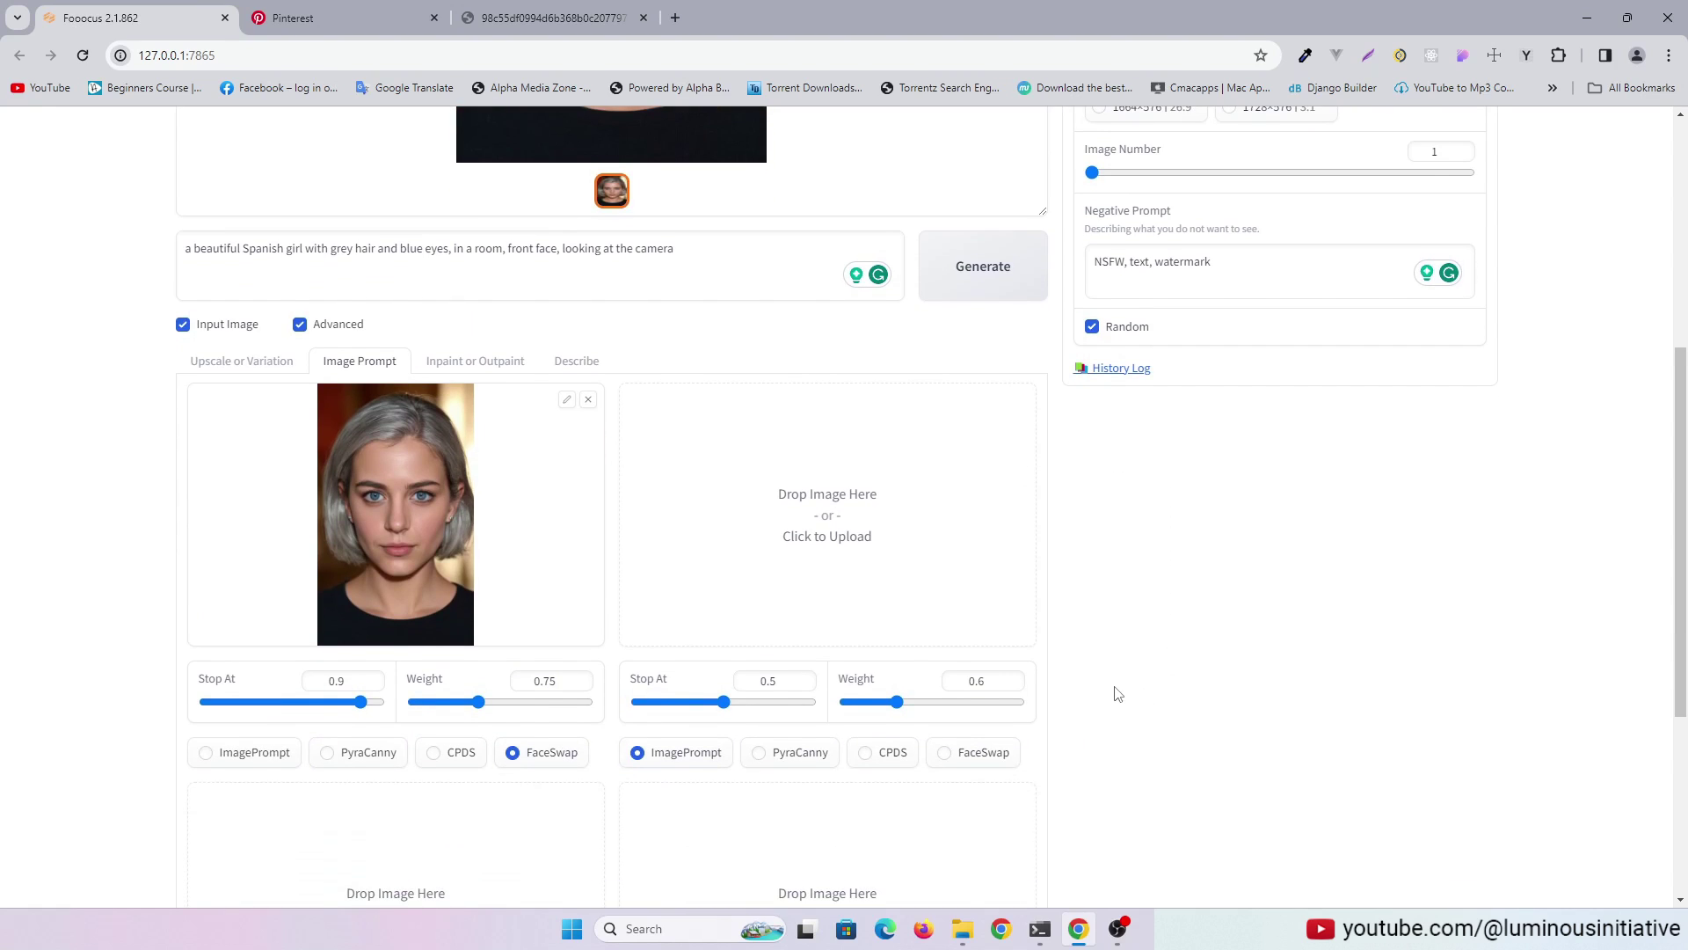
click(793, 759)
click(551, 17)
mouse_move(844, 502)
mouse_down()
mouse_move(203, 206)
mouse_move(805, 514)
mouse_up()
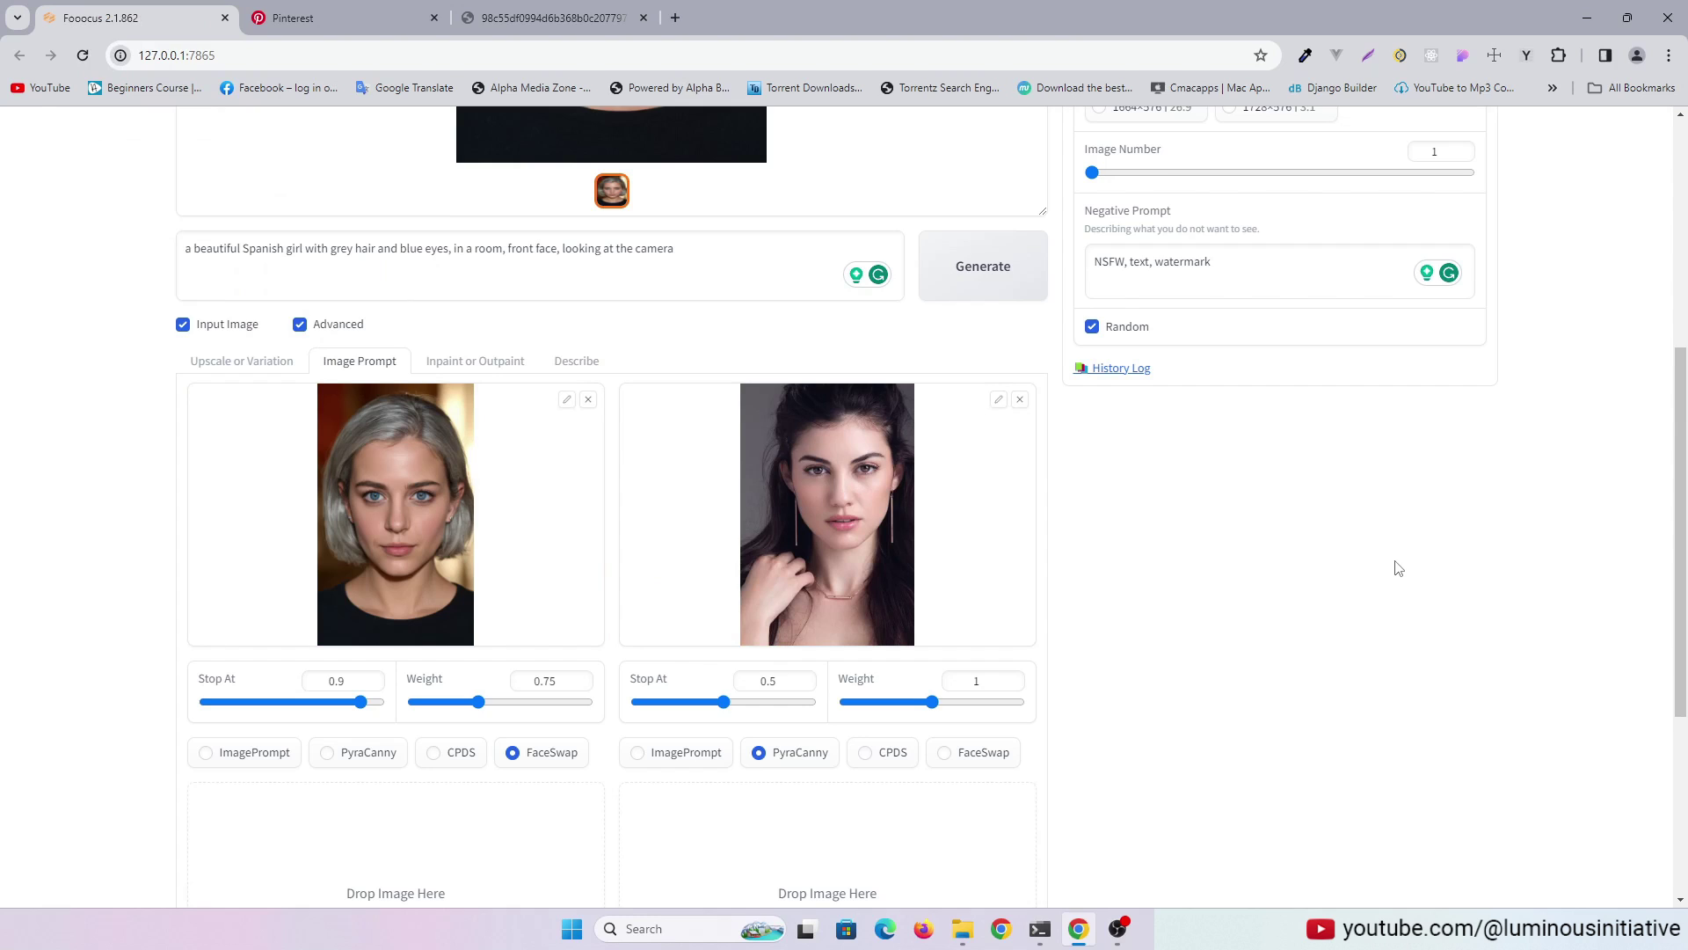
scroll(1493, 617, up, 5)
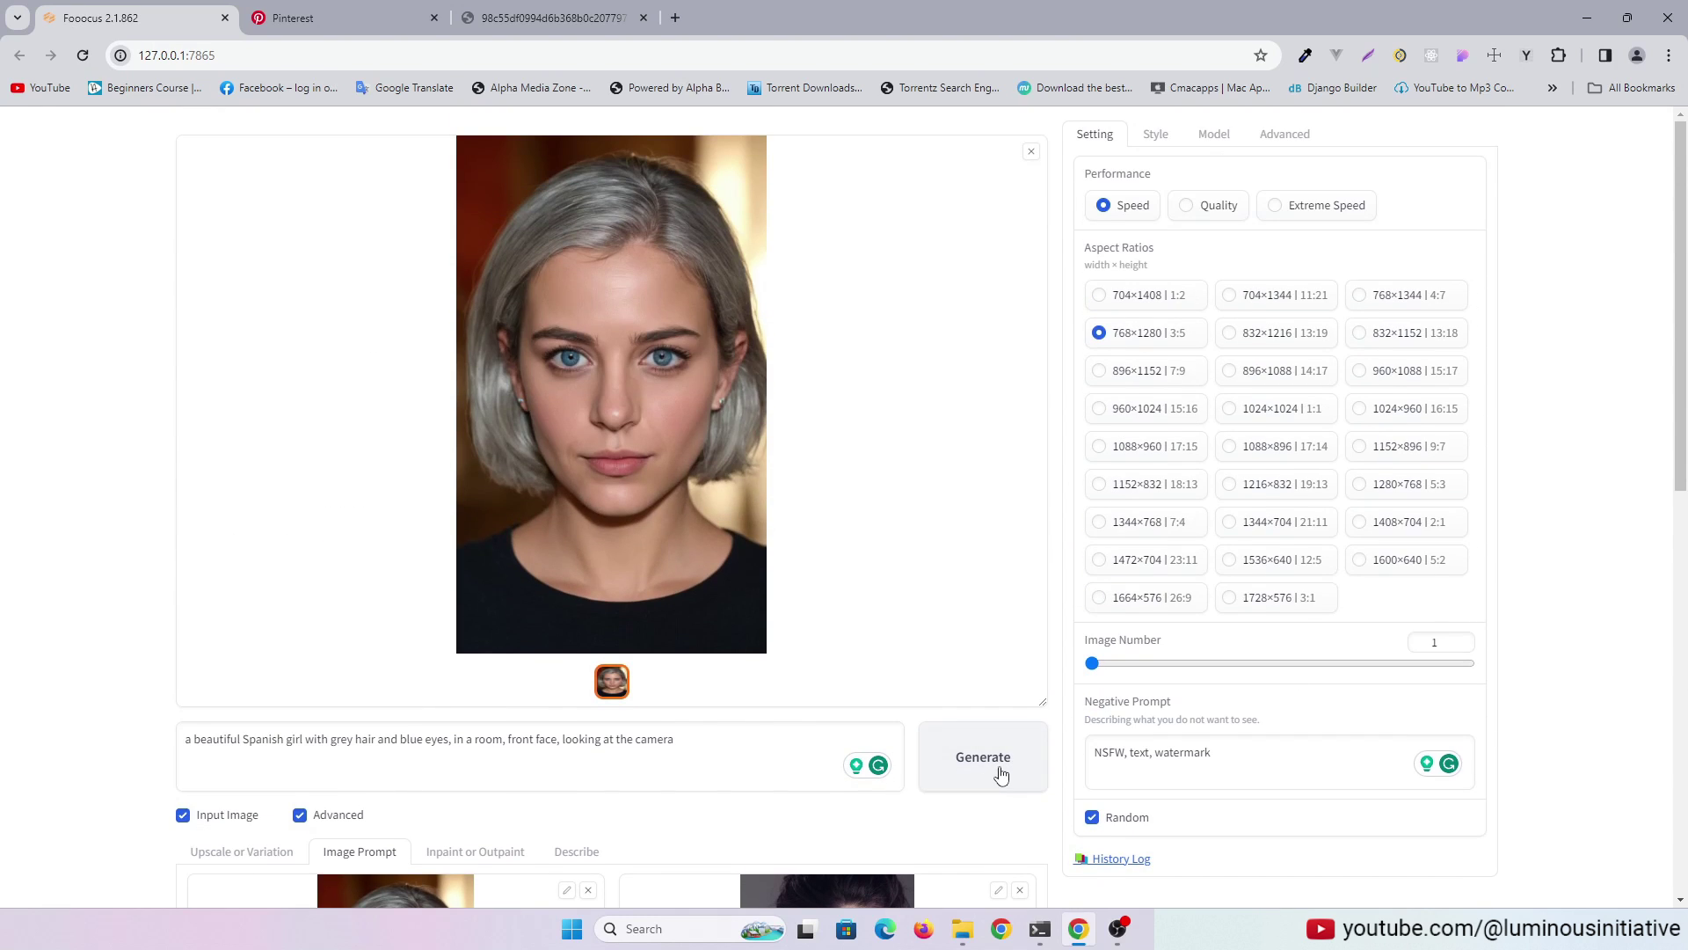
Step: Generate the grey-haired woman in a blue top from both image prompts and inspect it enlarged
click(983, 757)
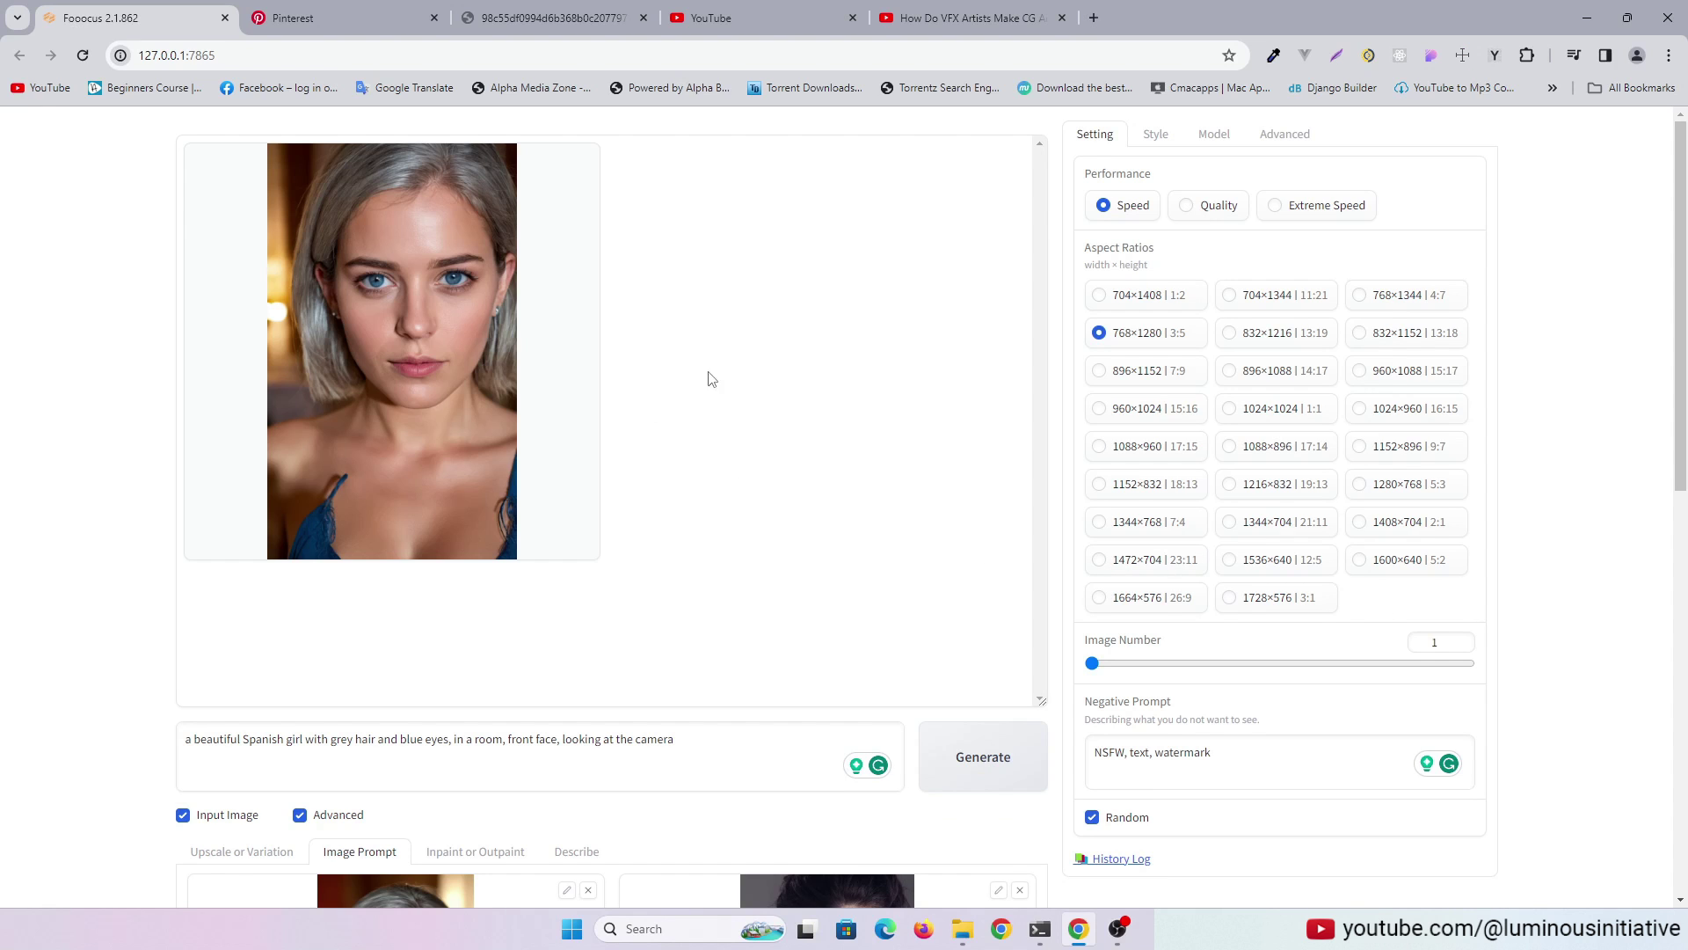
click(432, 368)
click(613, 376)
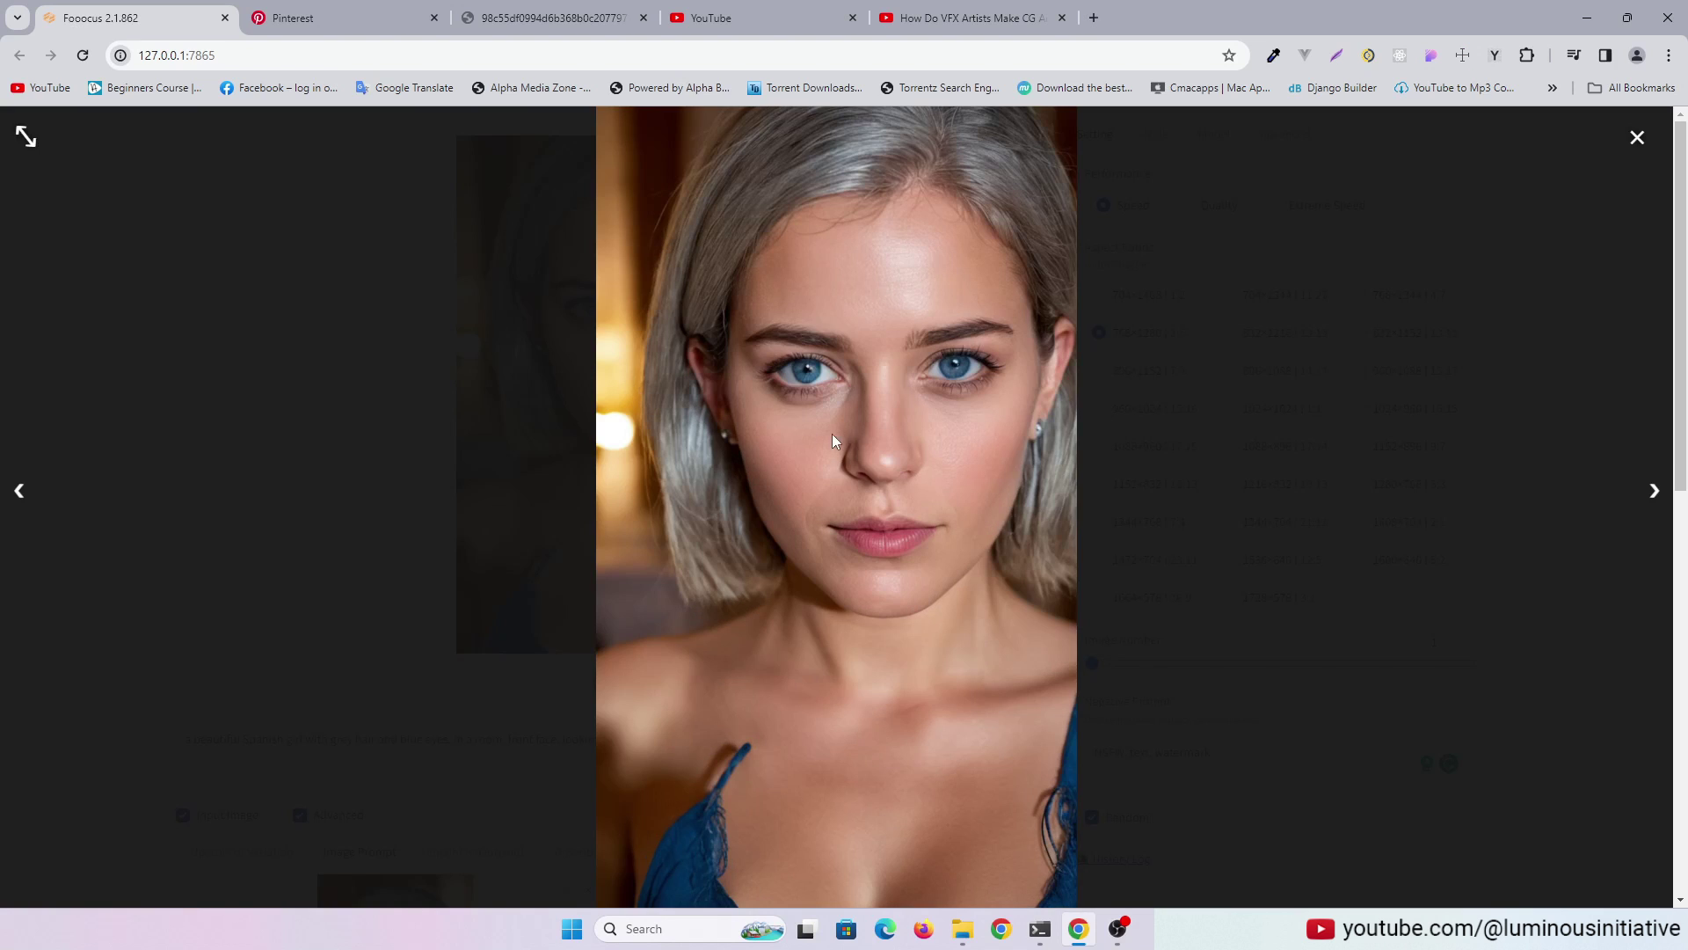
click(26, 136)
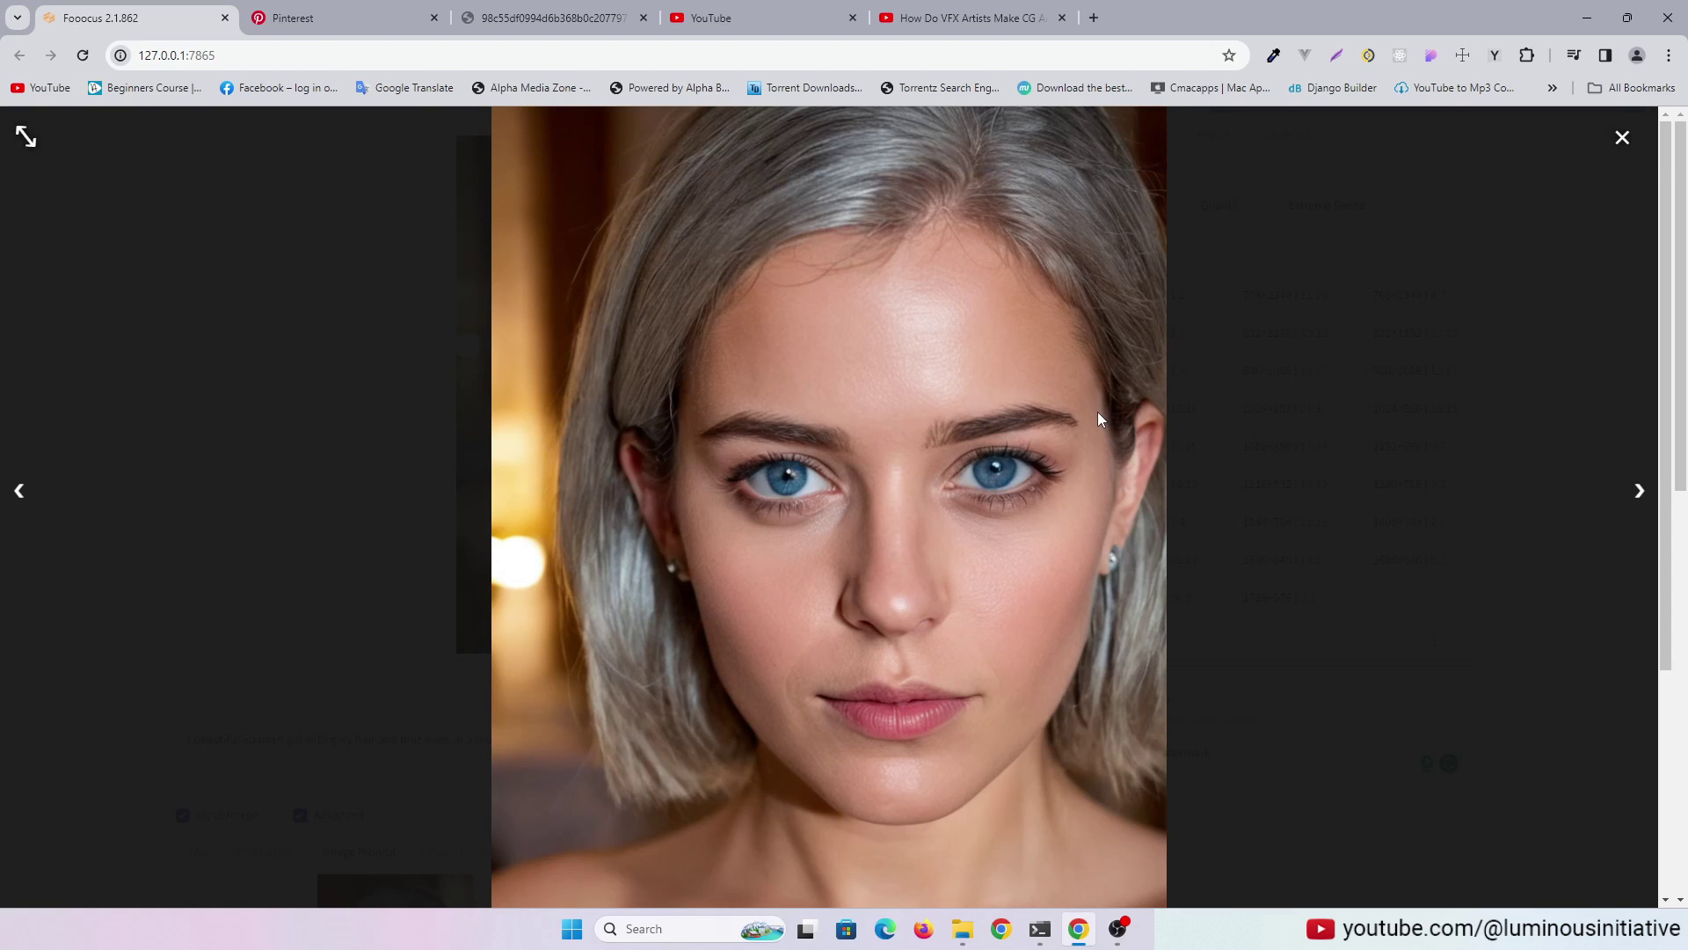
scroll(1098, 411, down, 5)
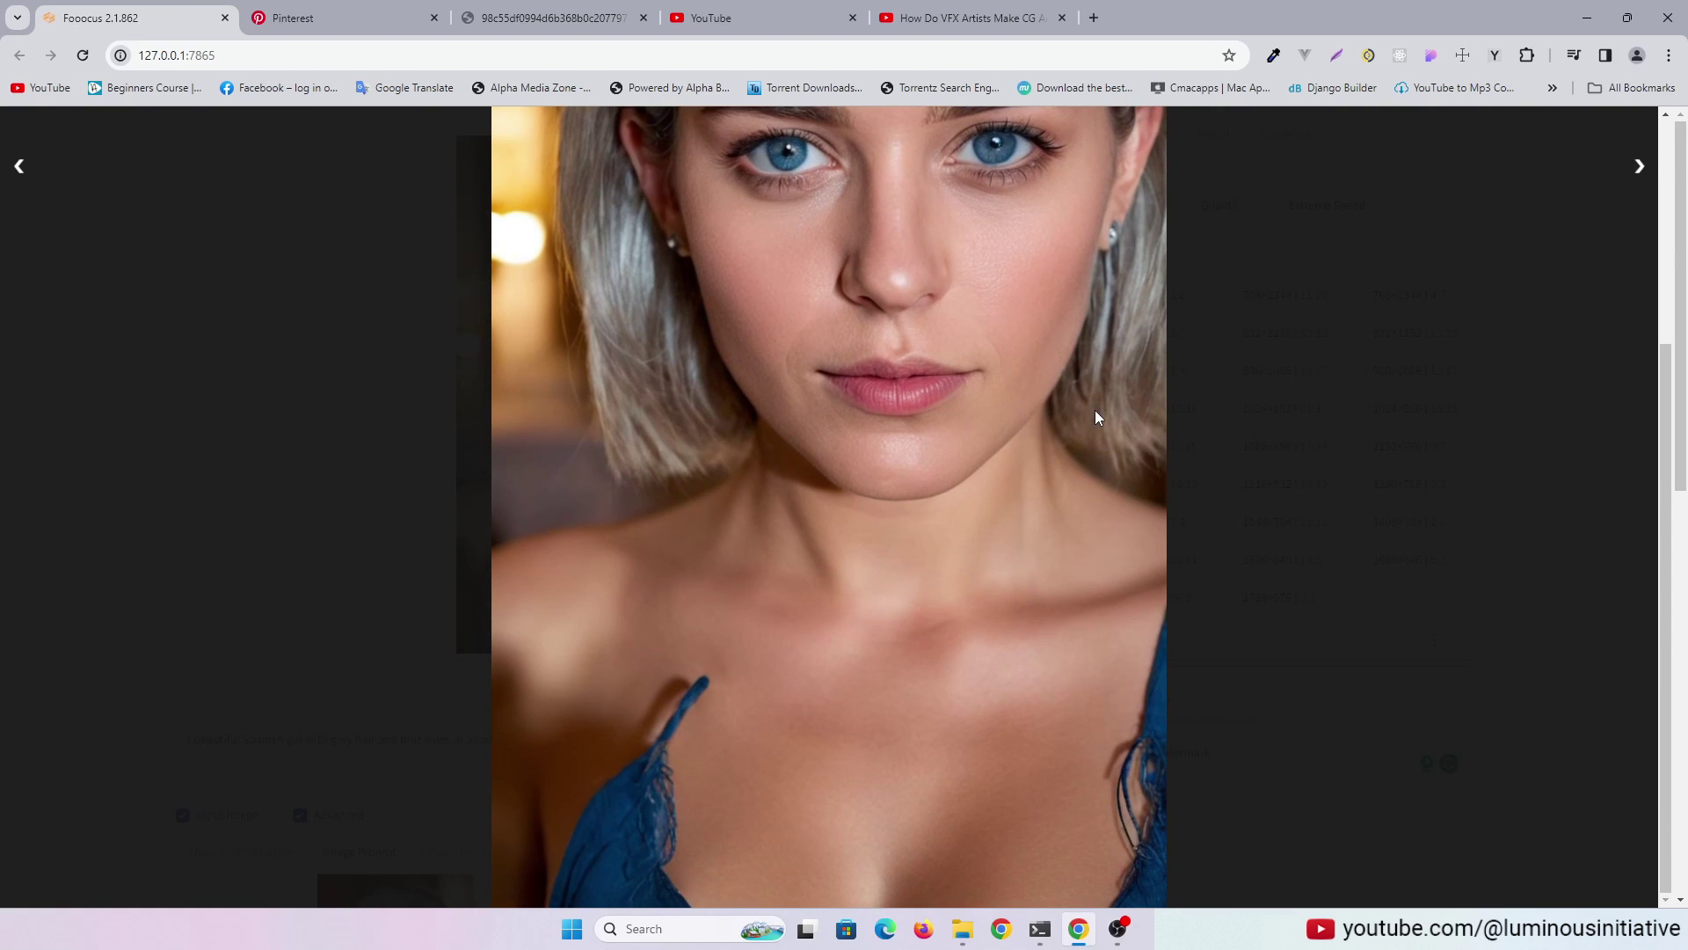
scroll(1095, 411, up, 5)
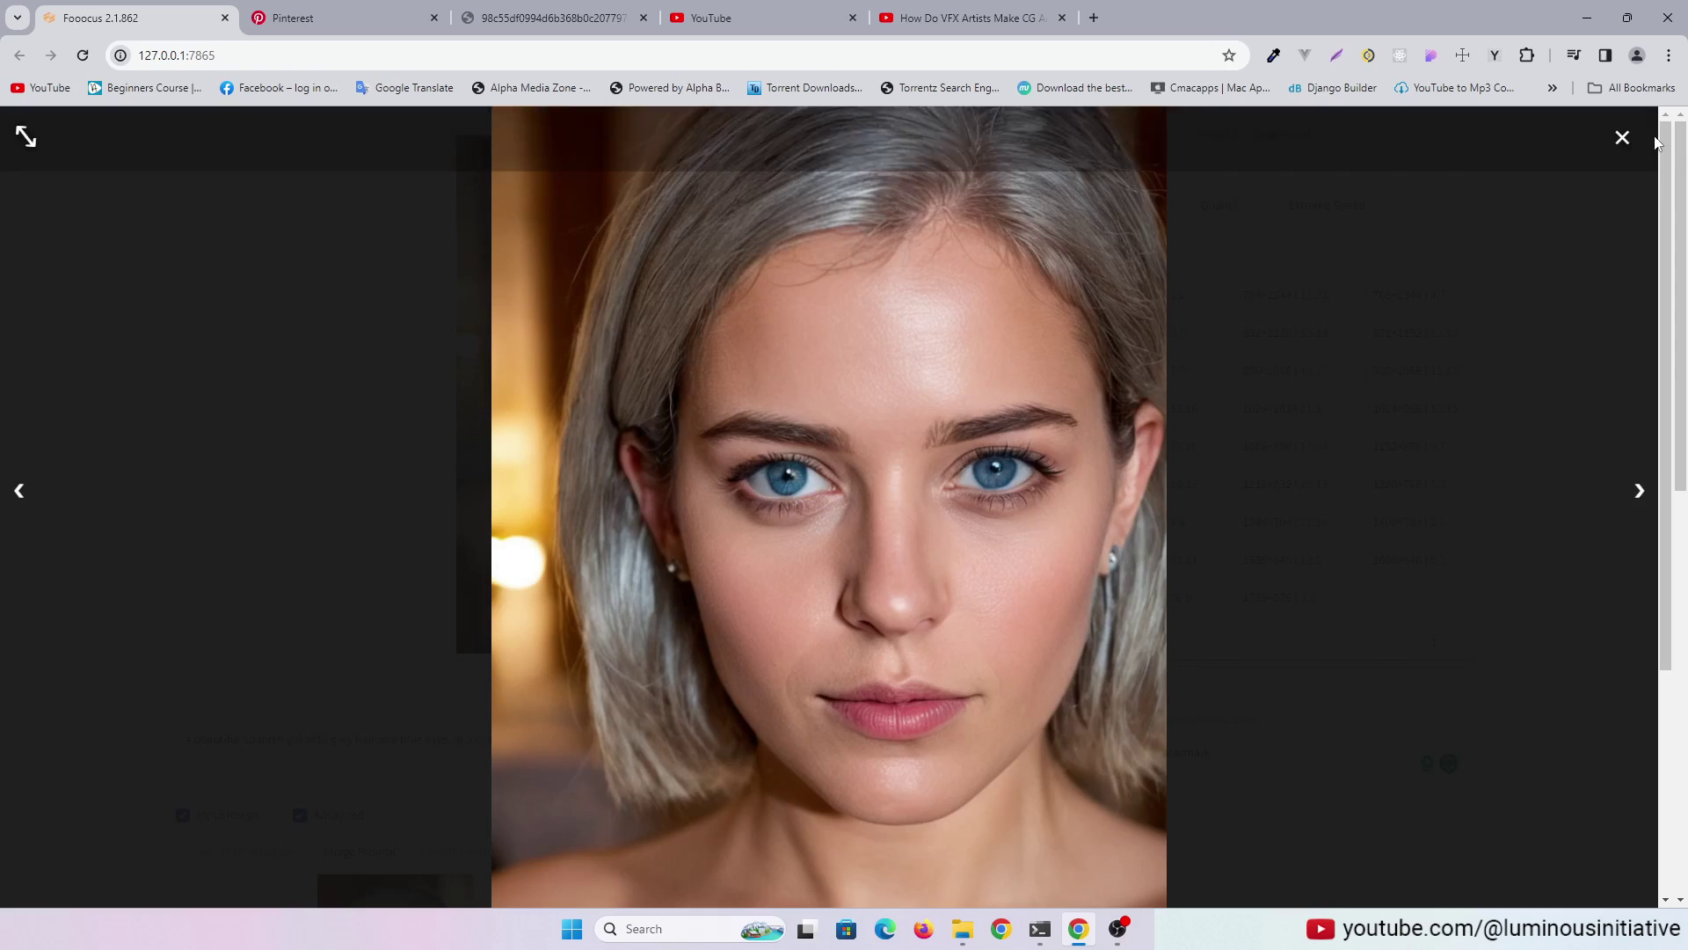
click(1623, 137)
Step: Open the white-shirt 'A pretty woman' pin image full size in a new tab
click(293, 18)
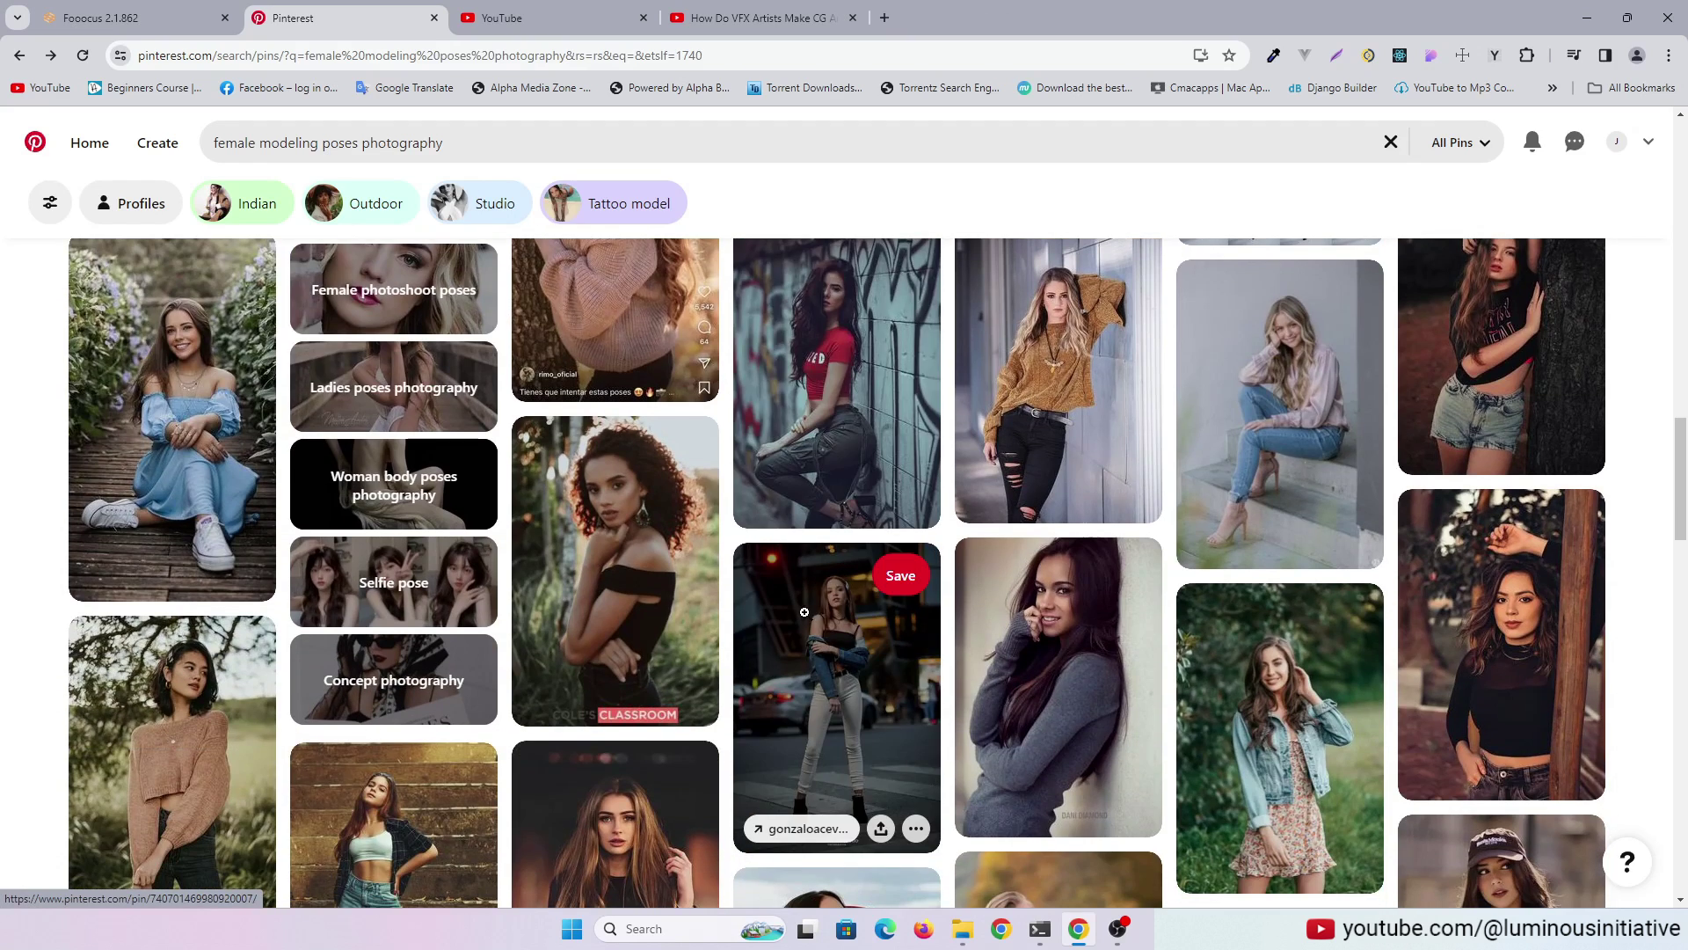
scroll(475, 528, down, 5)
scroll(475, 568, down, 5)
scroll(471, 611, down, 5)
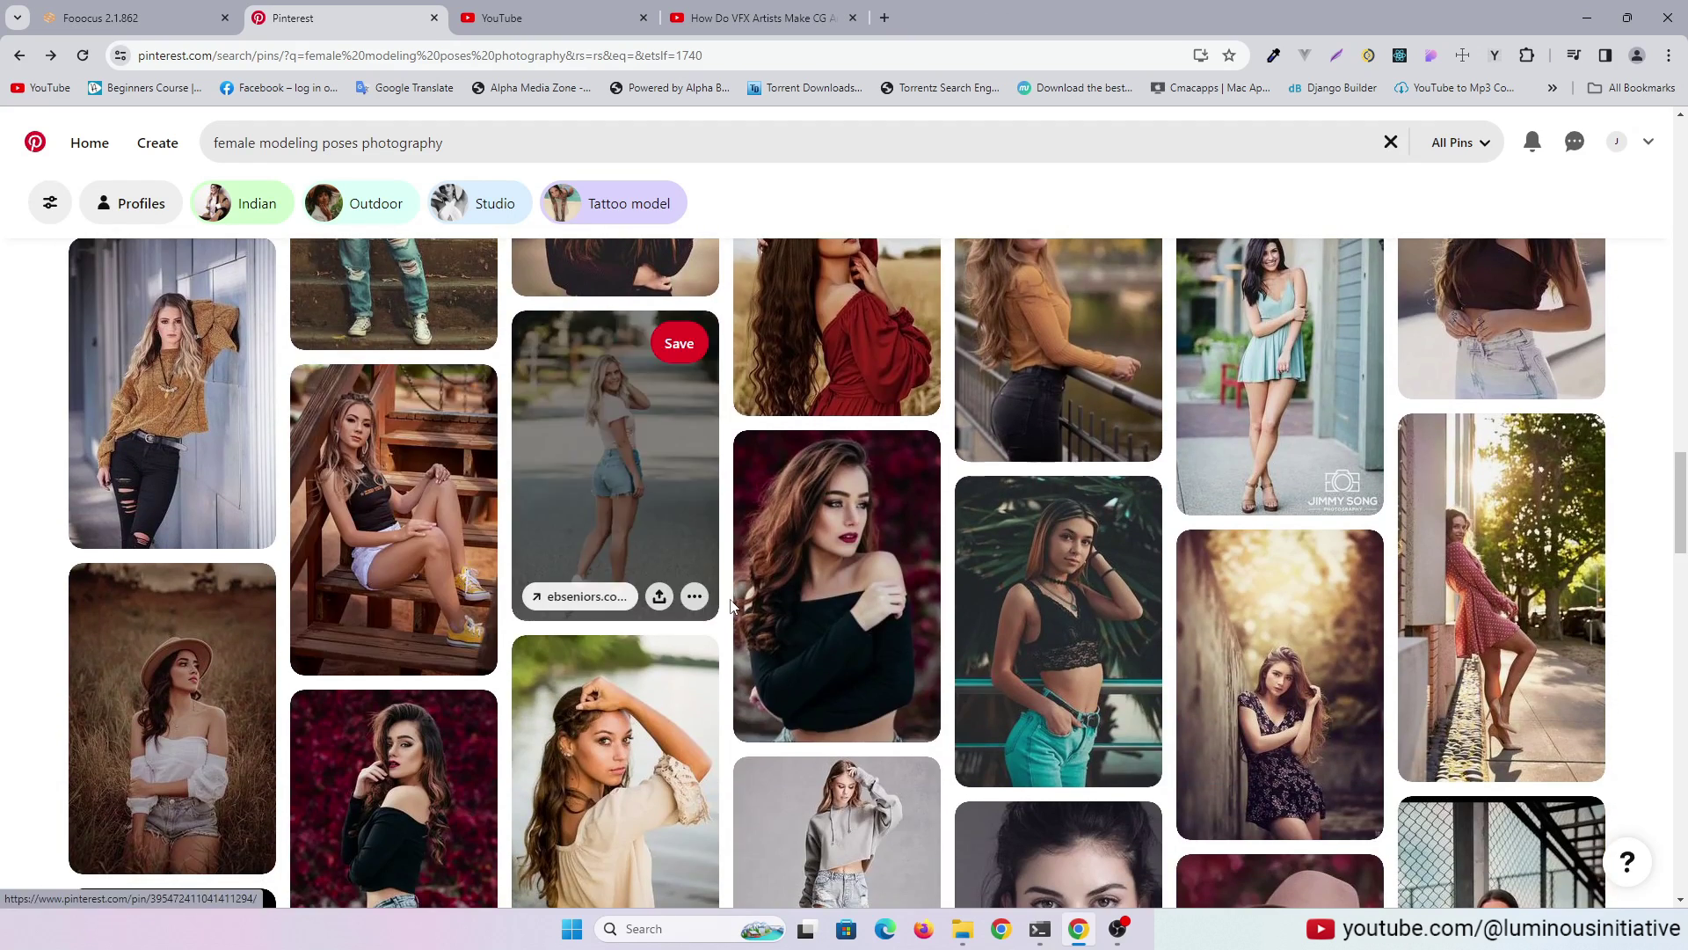
scroll(396, 610, down, 5)
scroll(369, 612, down, 4)
scroll(330, 610, down, 4)
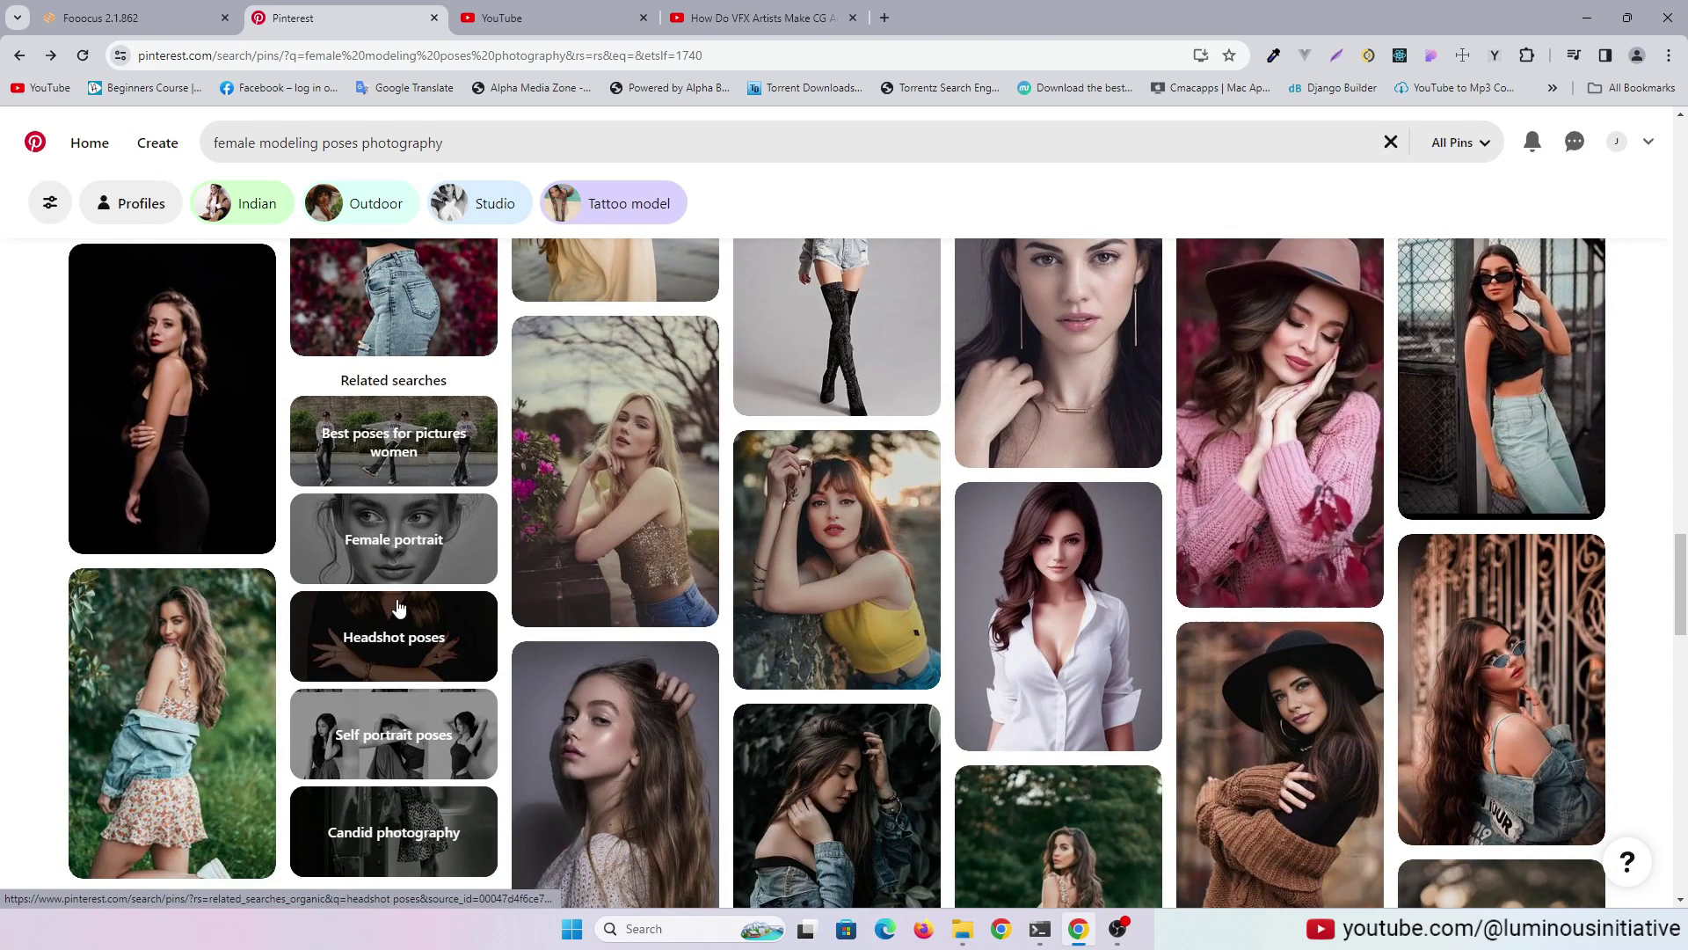
click(1058, 616)
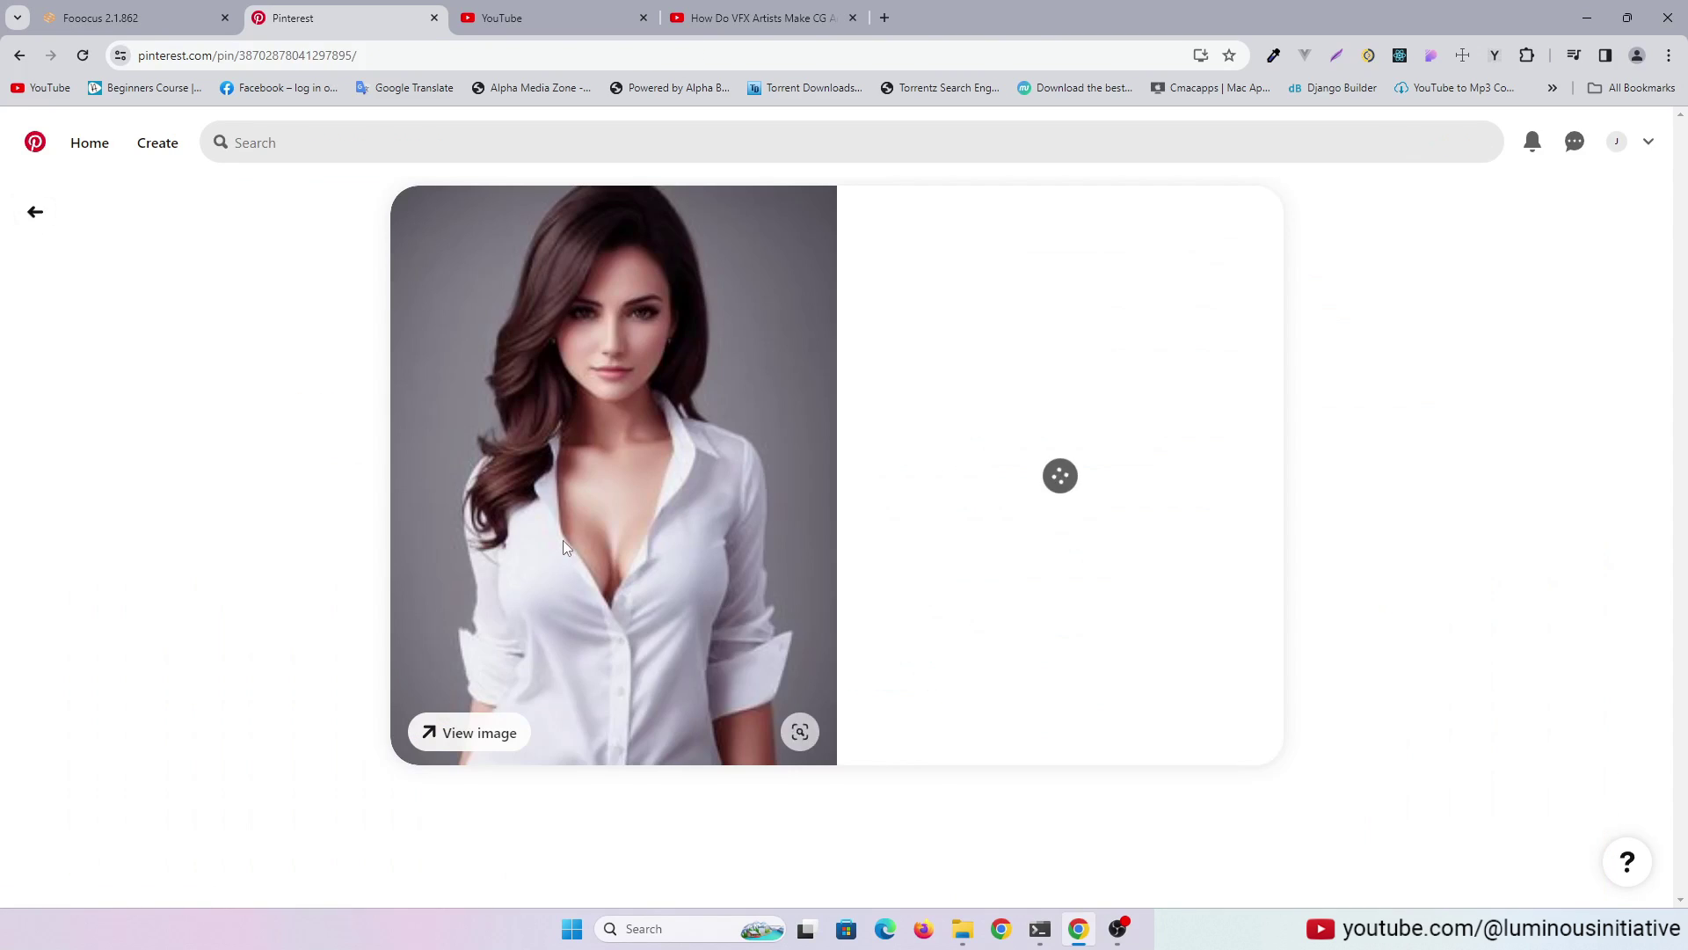
right_click(626, 487)
click(686, 505)
Step: Drag the full-size white-shirt image over to the Fooocus page
click(542, 20)
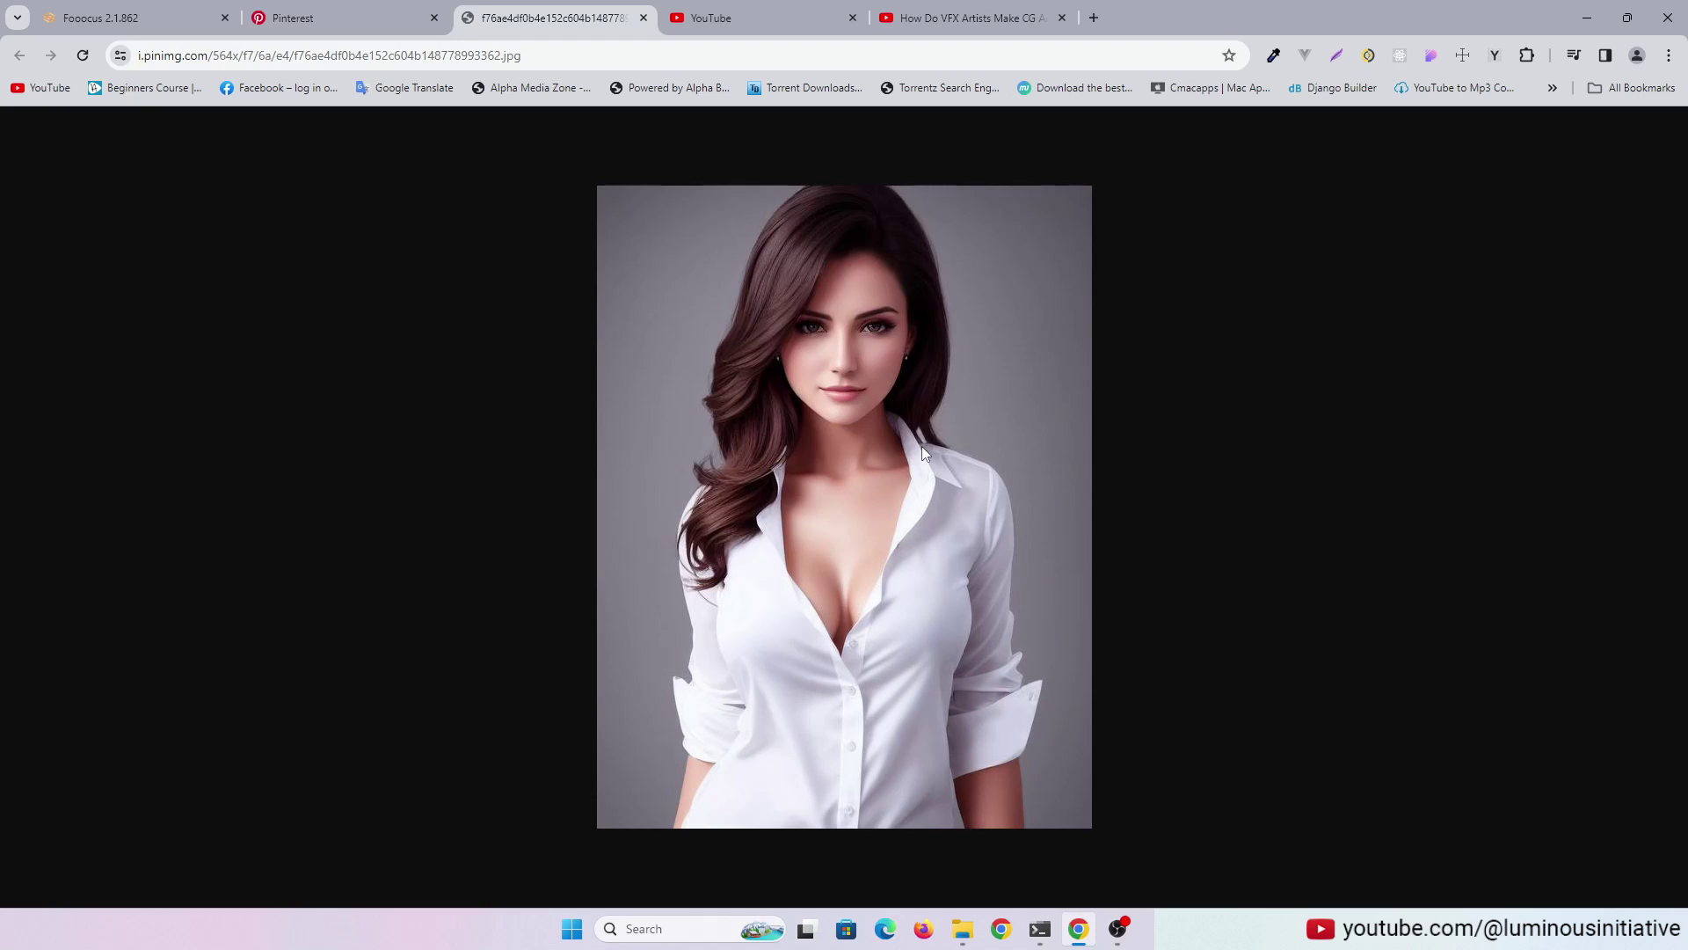
click(141, 25)
click(547, 17)
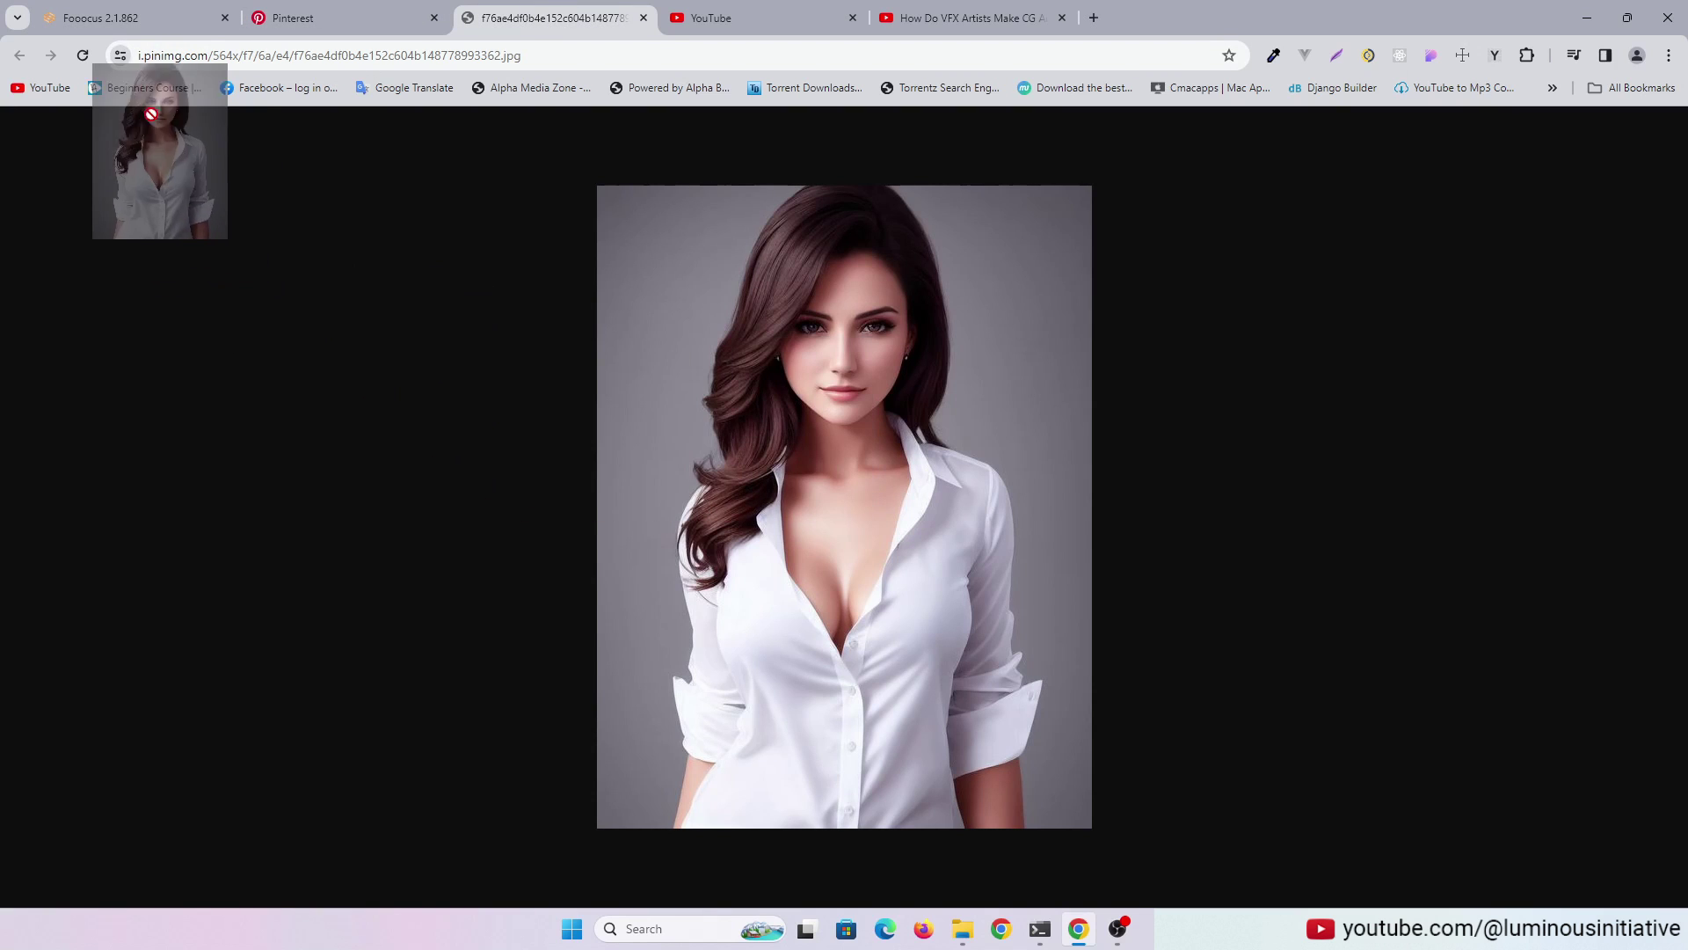
mouse_move(831, 392)
mouse_down()
mouse_move(132, 18)
mouse_move(871, 686)
mouse_up()
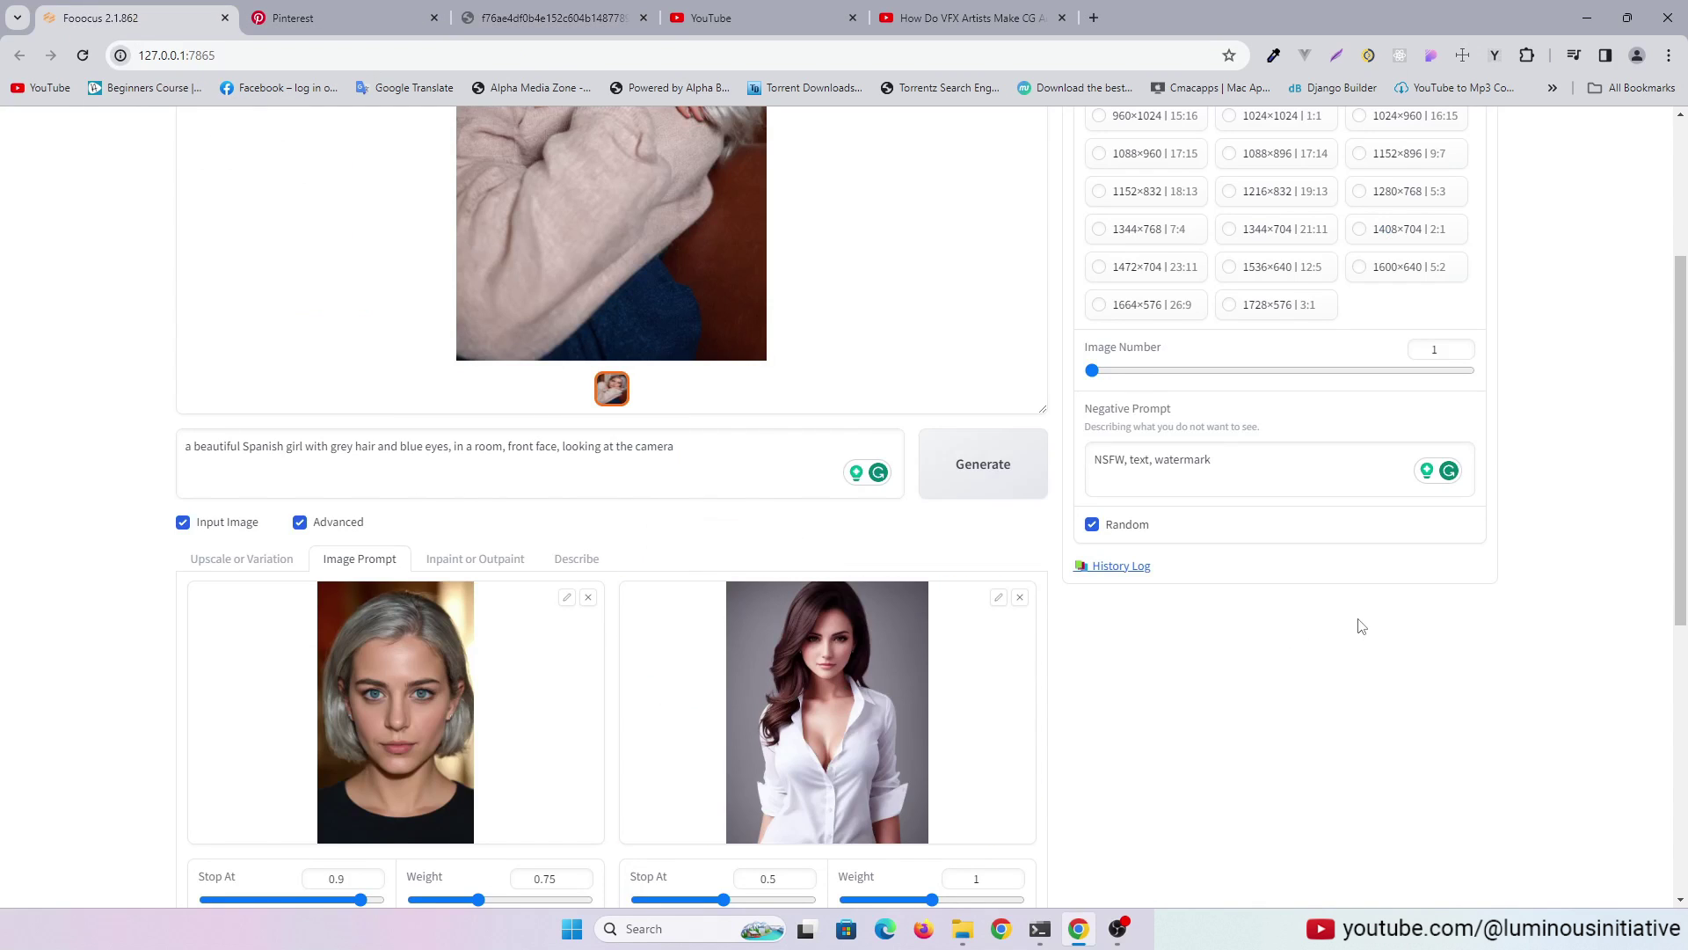
Step: Generate the grey-haired woman in a grey cardigan in the white-shirt pose, and zoom in on it
click(984, 468)
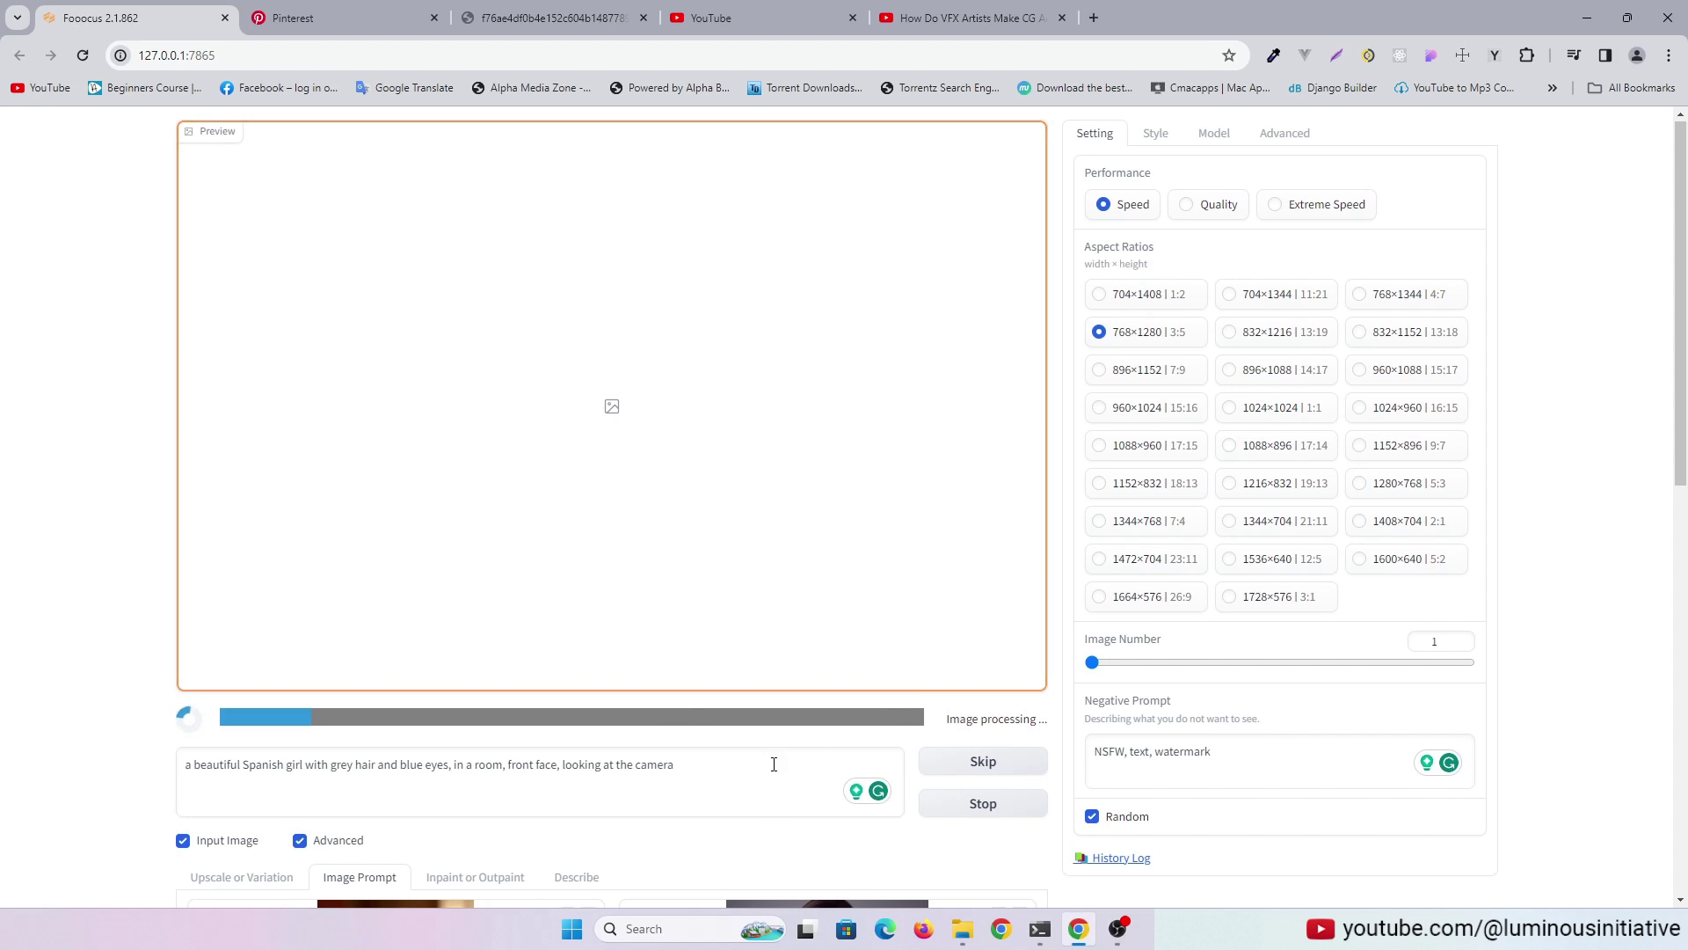
scroll(727, 713, down, 1)
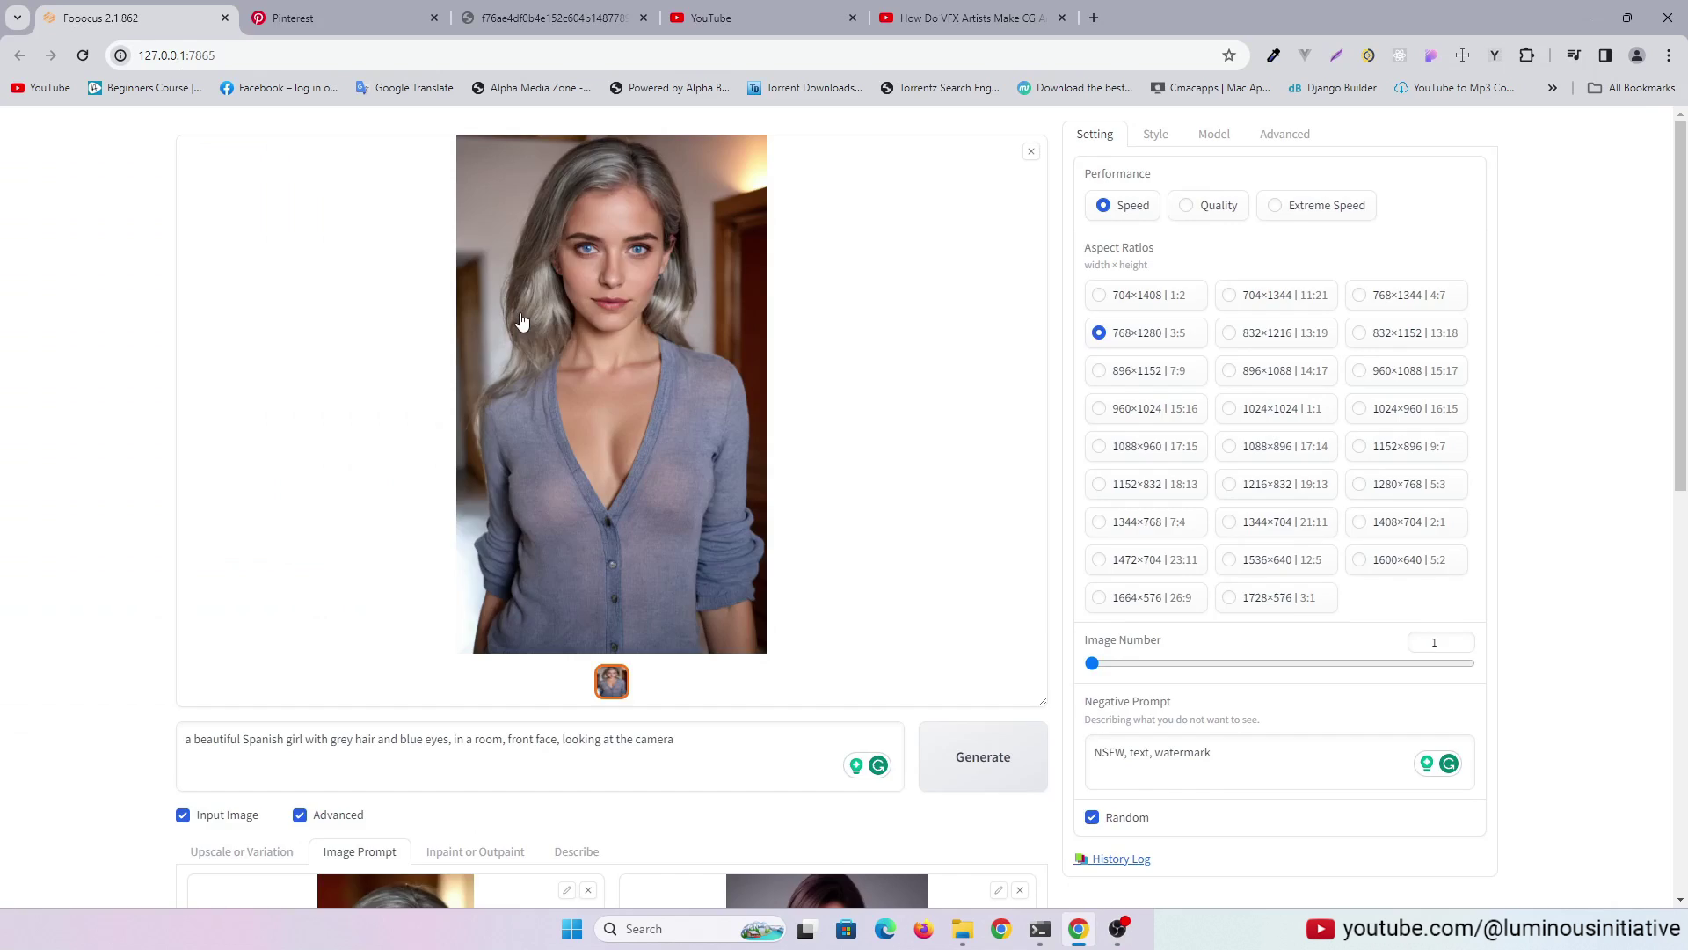
click(527, 343)
click(24, 137)
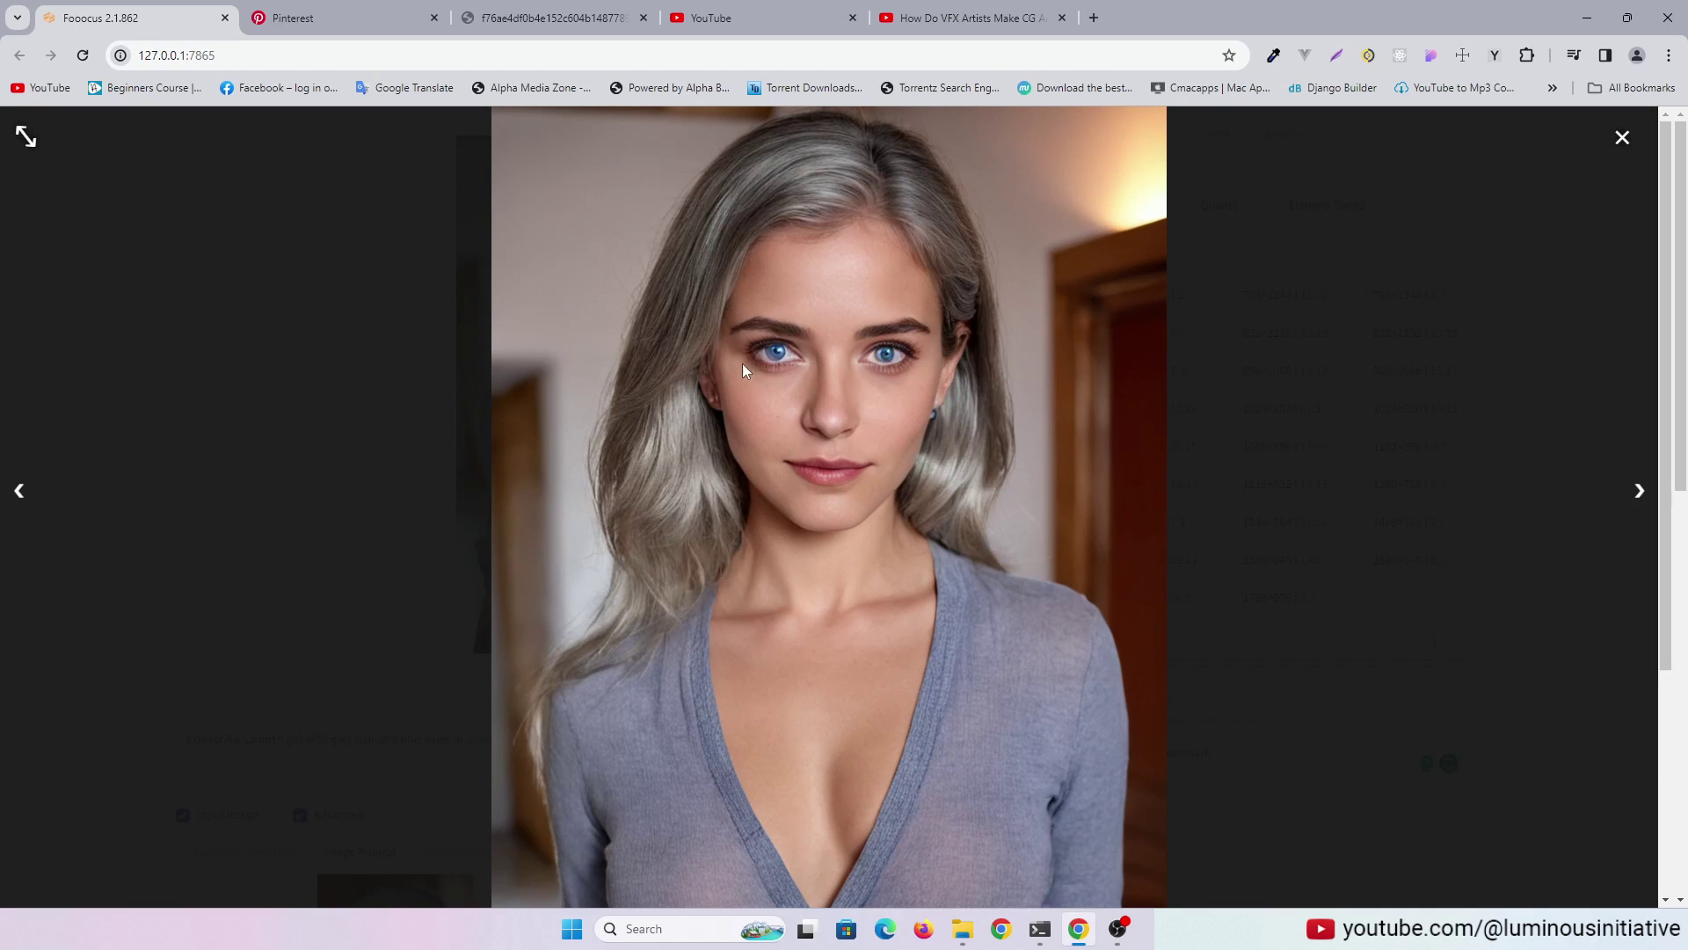
scroll(929, 551, down, 5)
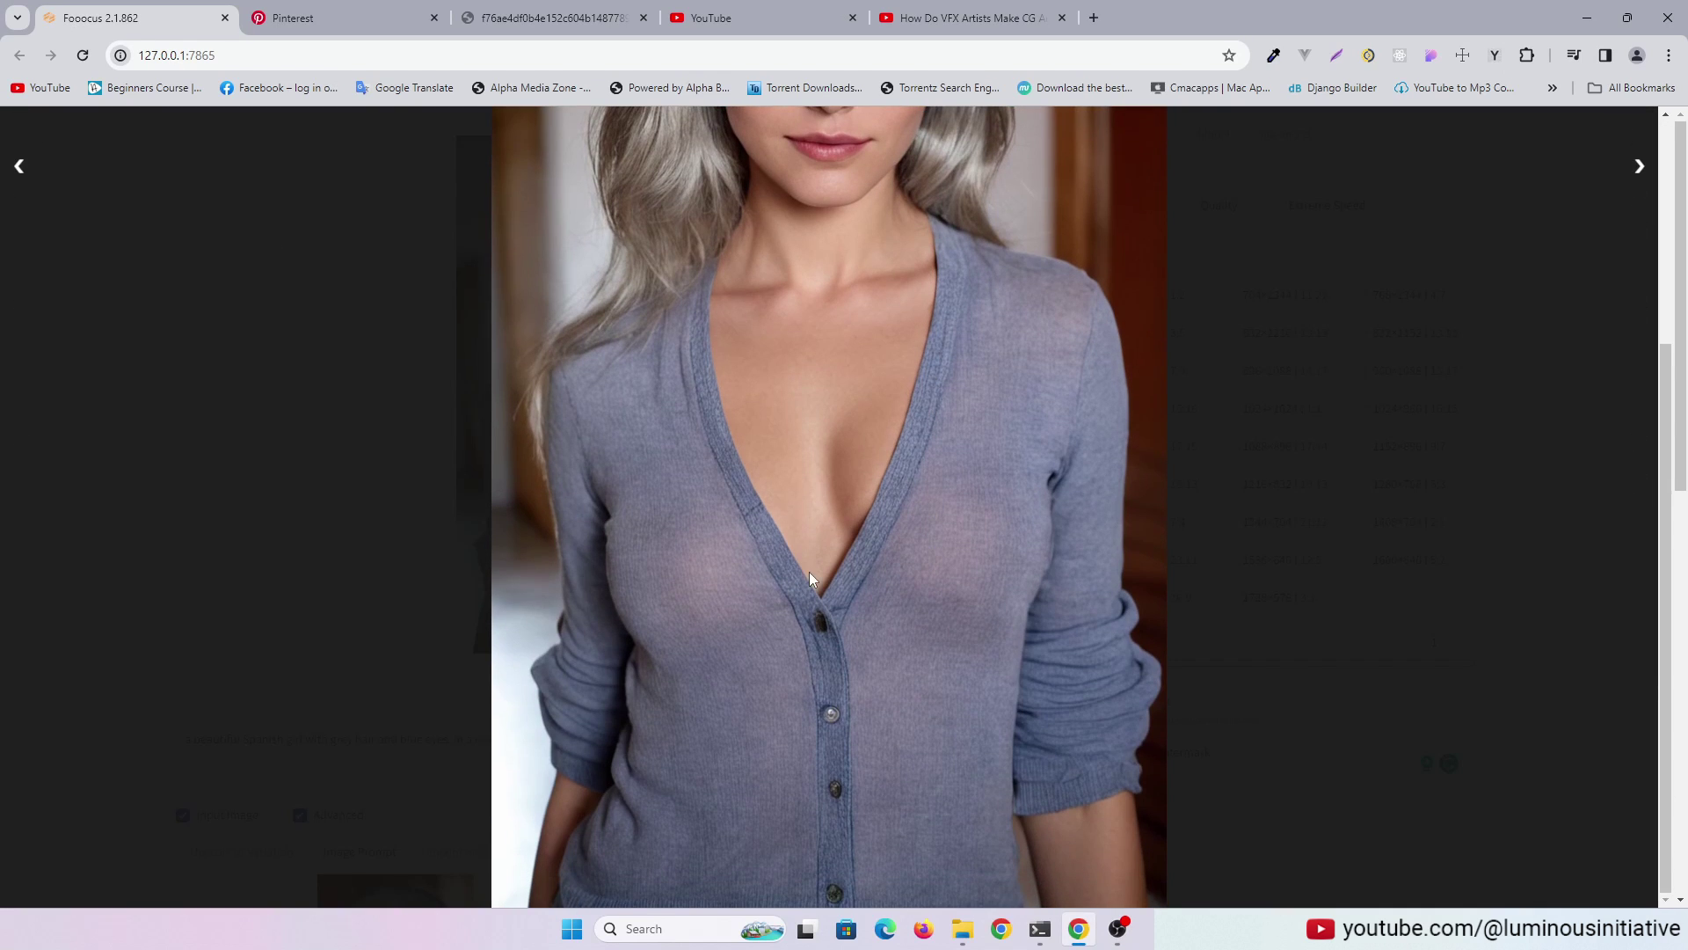
scroll(809, 572, up, 4)
scroll(842, 560, up, 1)
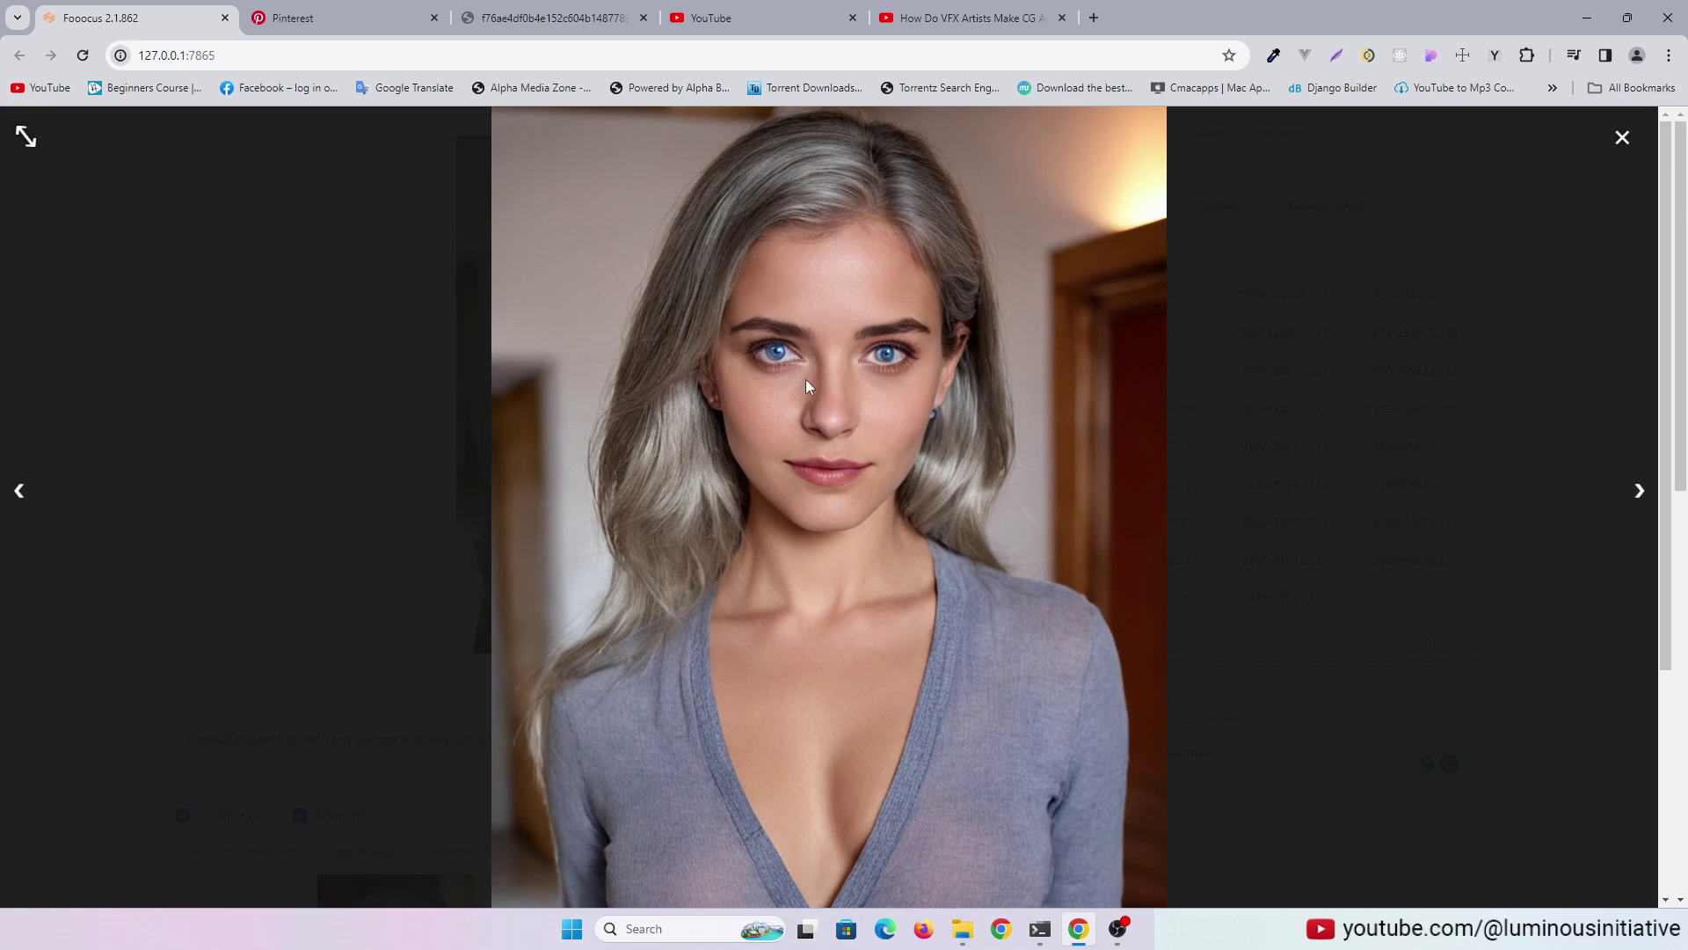
Step: Load the grey-cardigan image for inpainting and mask both eyes in white
click(1623, 138)
scroll(844, 528, up, 3)
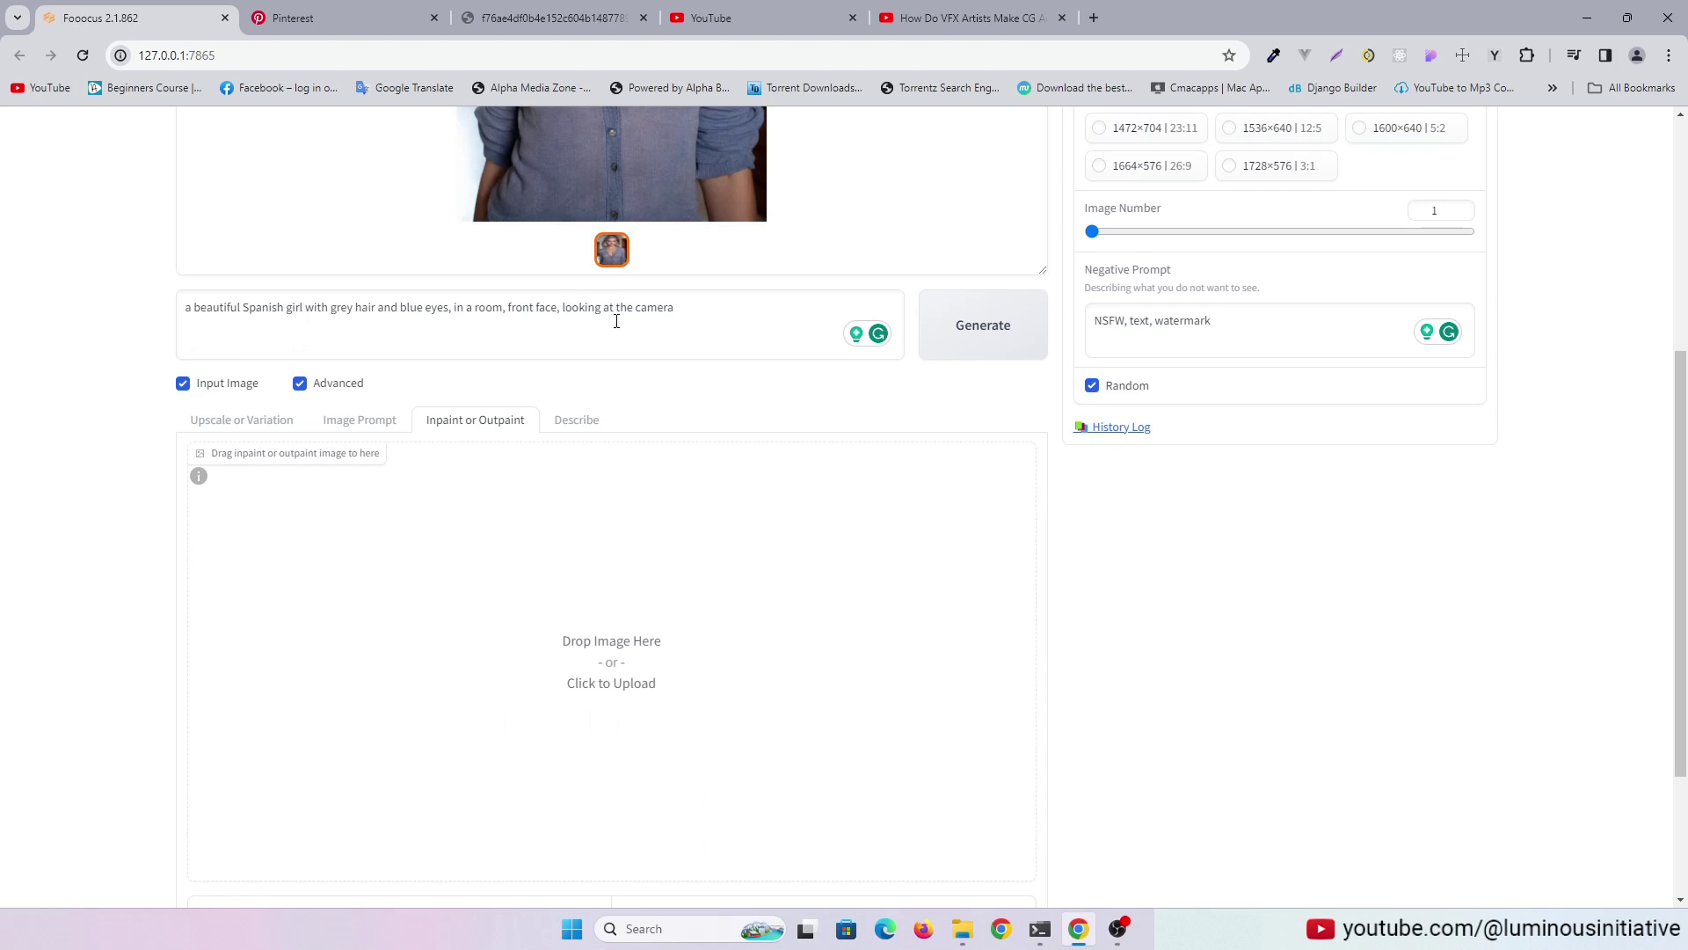
mouse_move(618, 155)
mouse_down()
mouse_move(646, 451)
mouse_move(620, 580)
mouse_up()
scroll(1201, 538, down, 2)
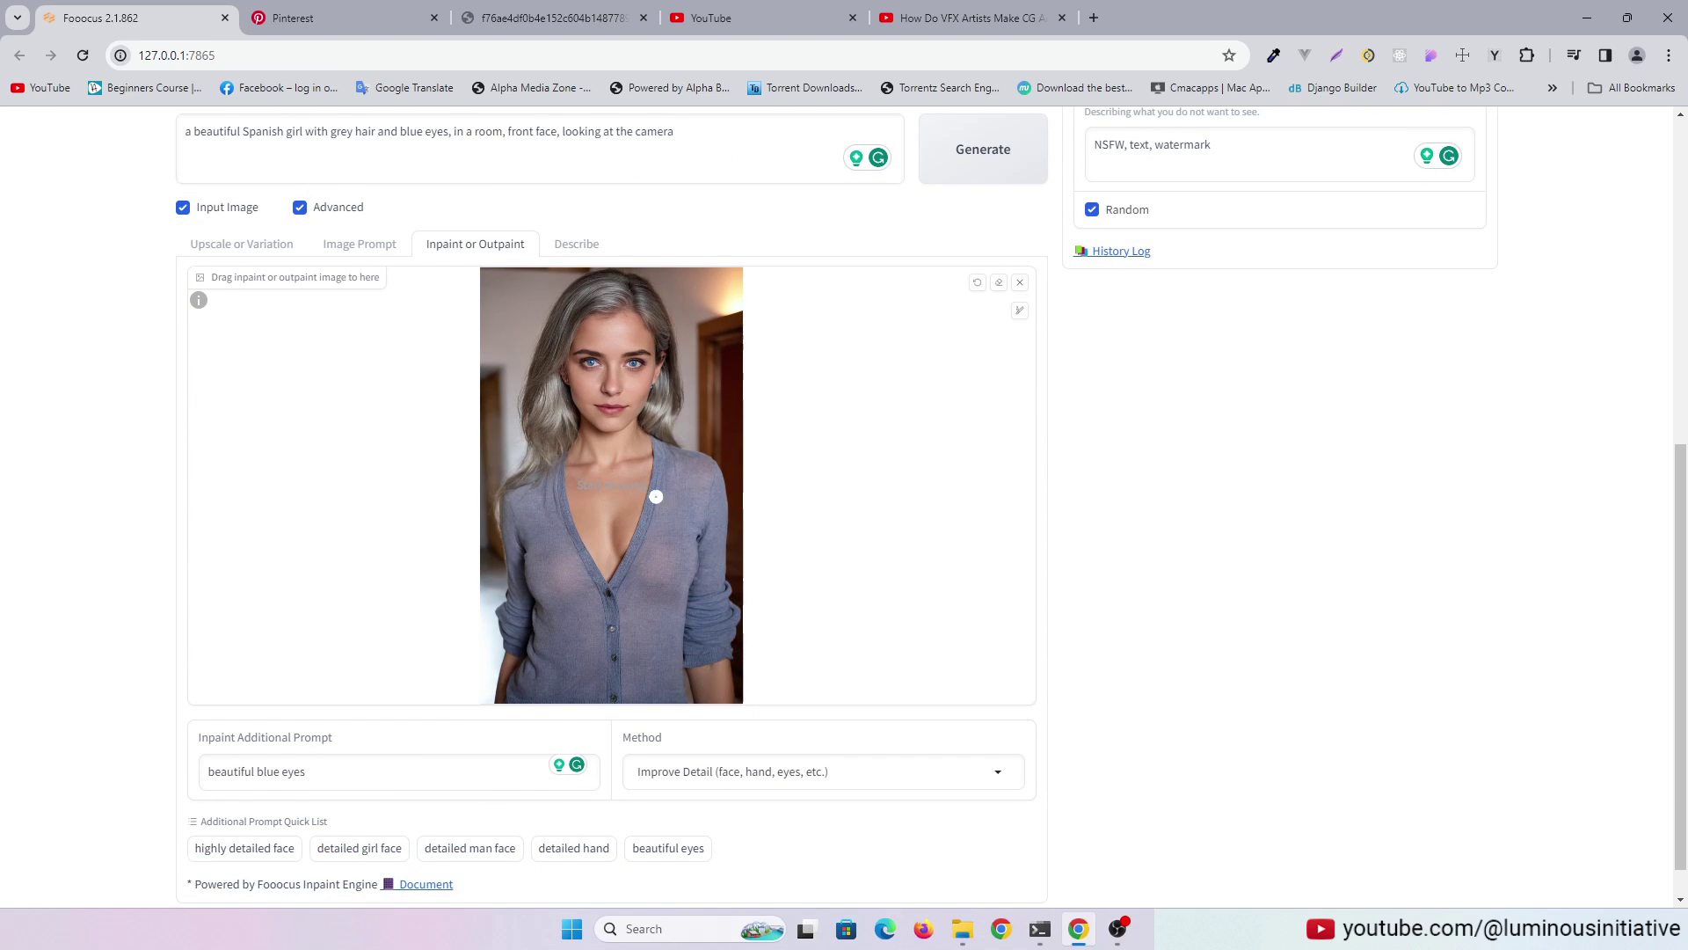
scroll(600, 378, up, 3)
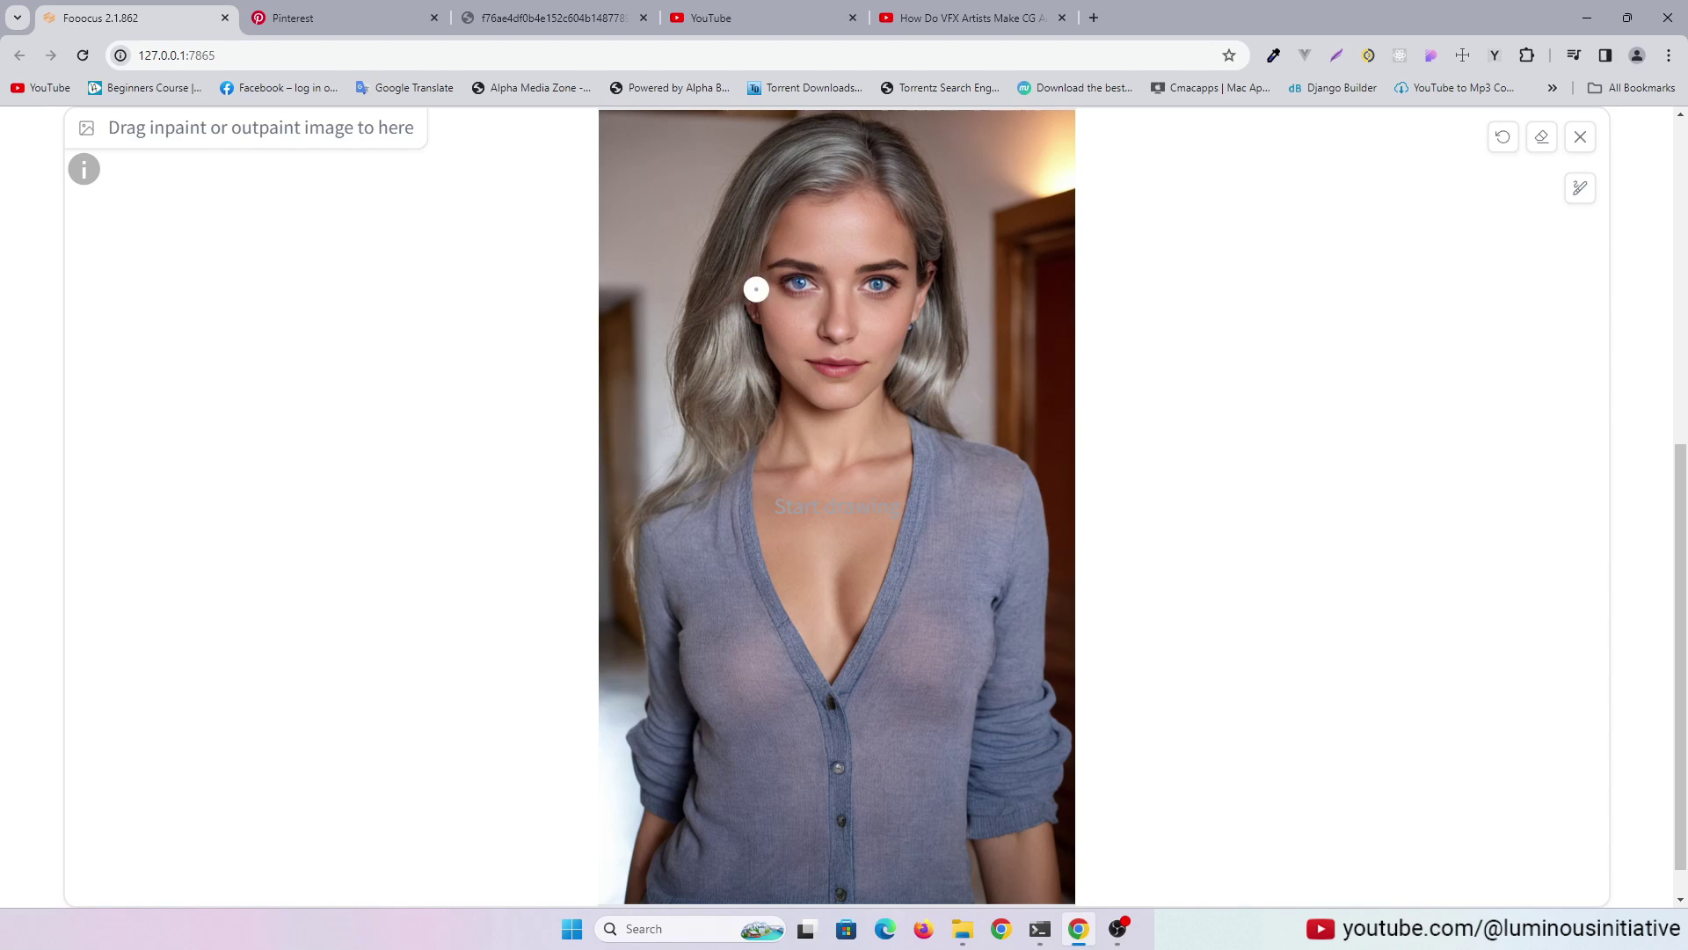
scroll(831, 305, up, 5)
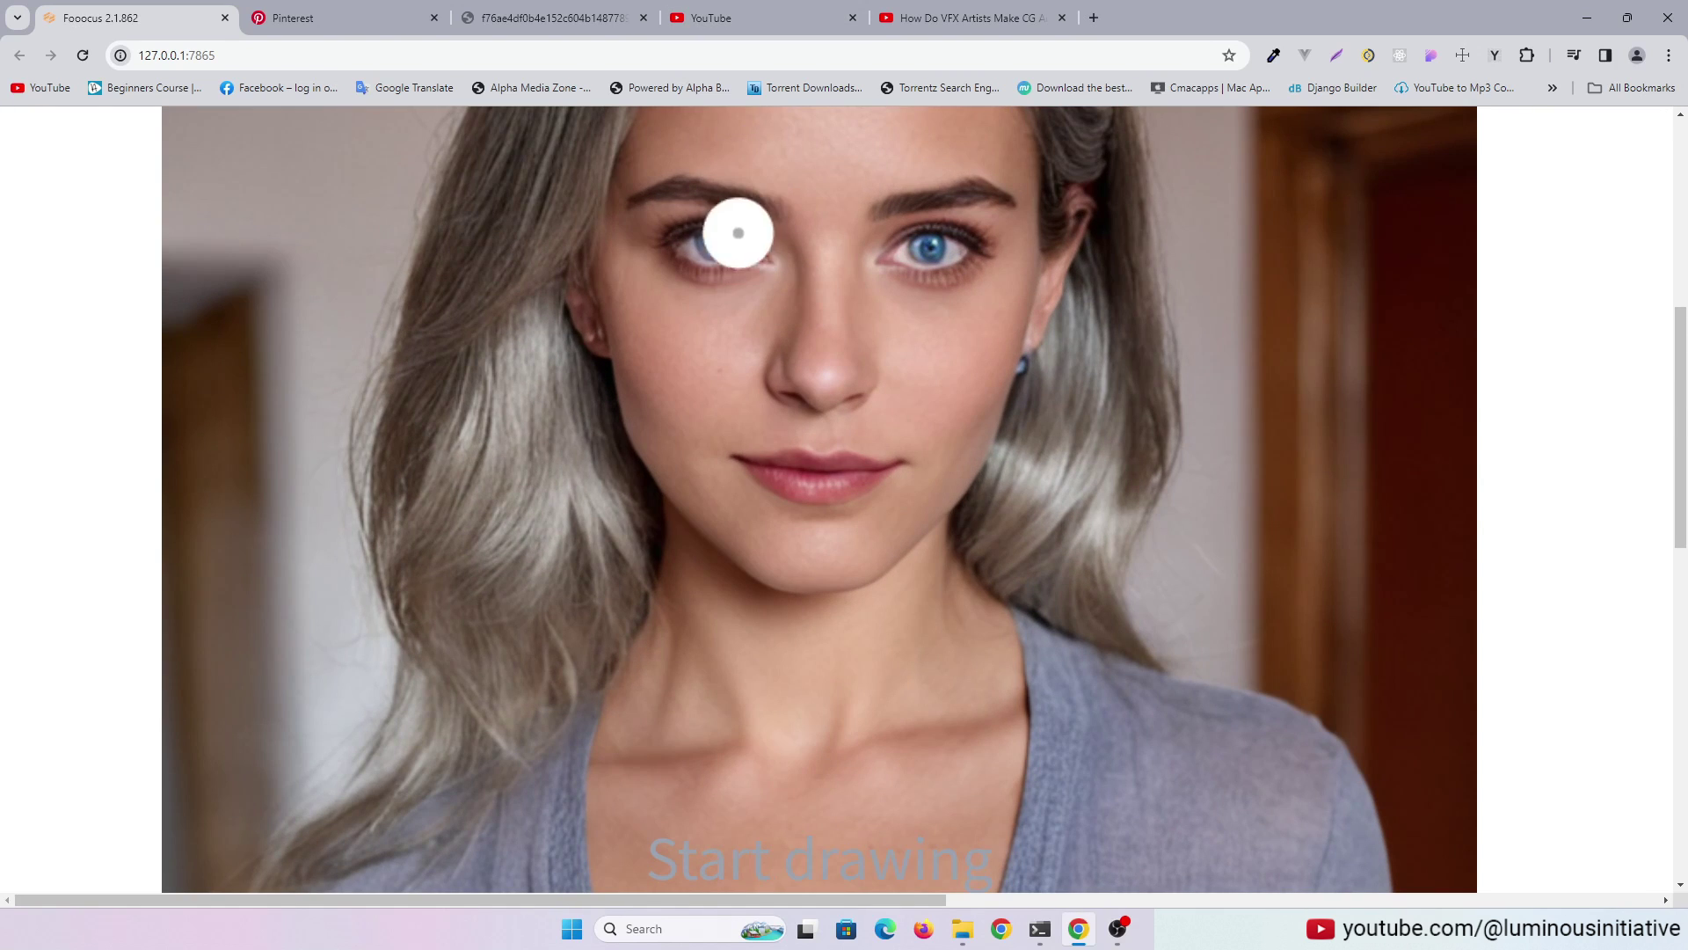
drag(717, 255, 640, 246)
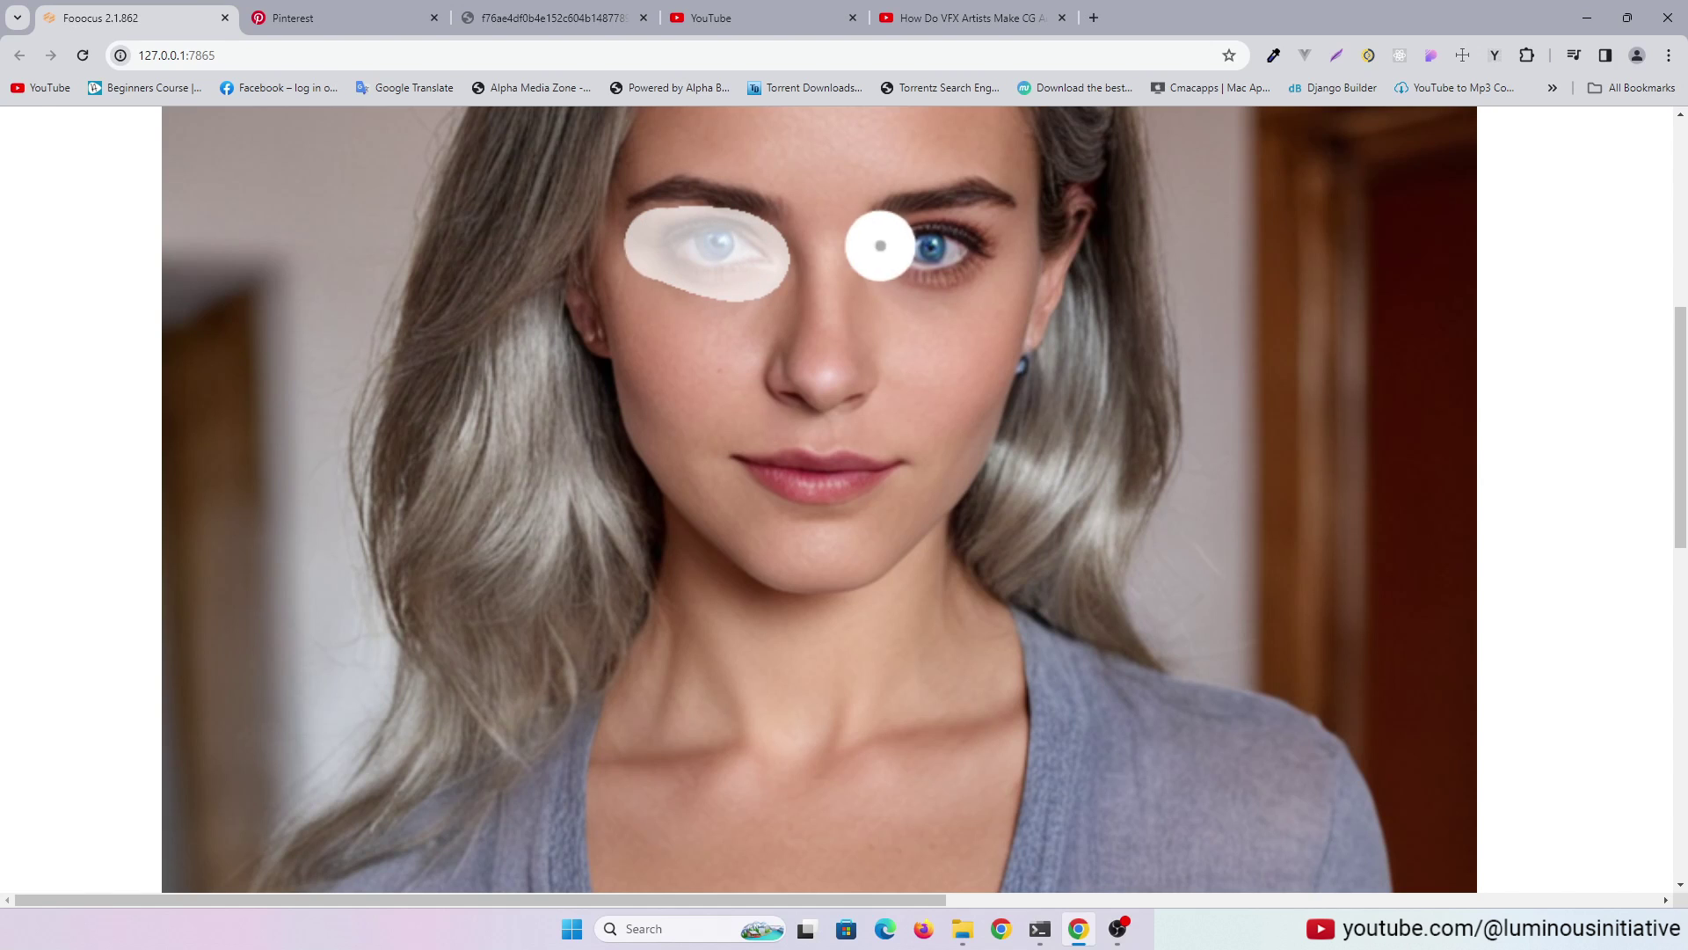
mouse_move(881, 246)
mouse_down()
mouse_move(967, 246)
mouse_move(924, 264)
mouse_up()
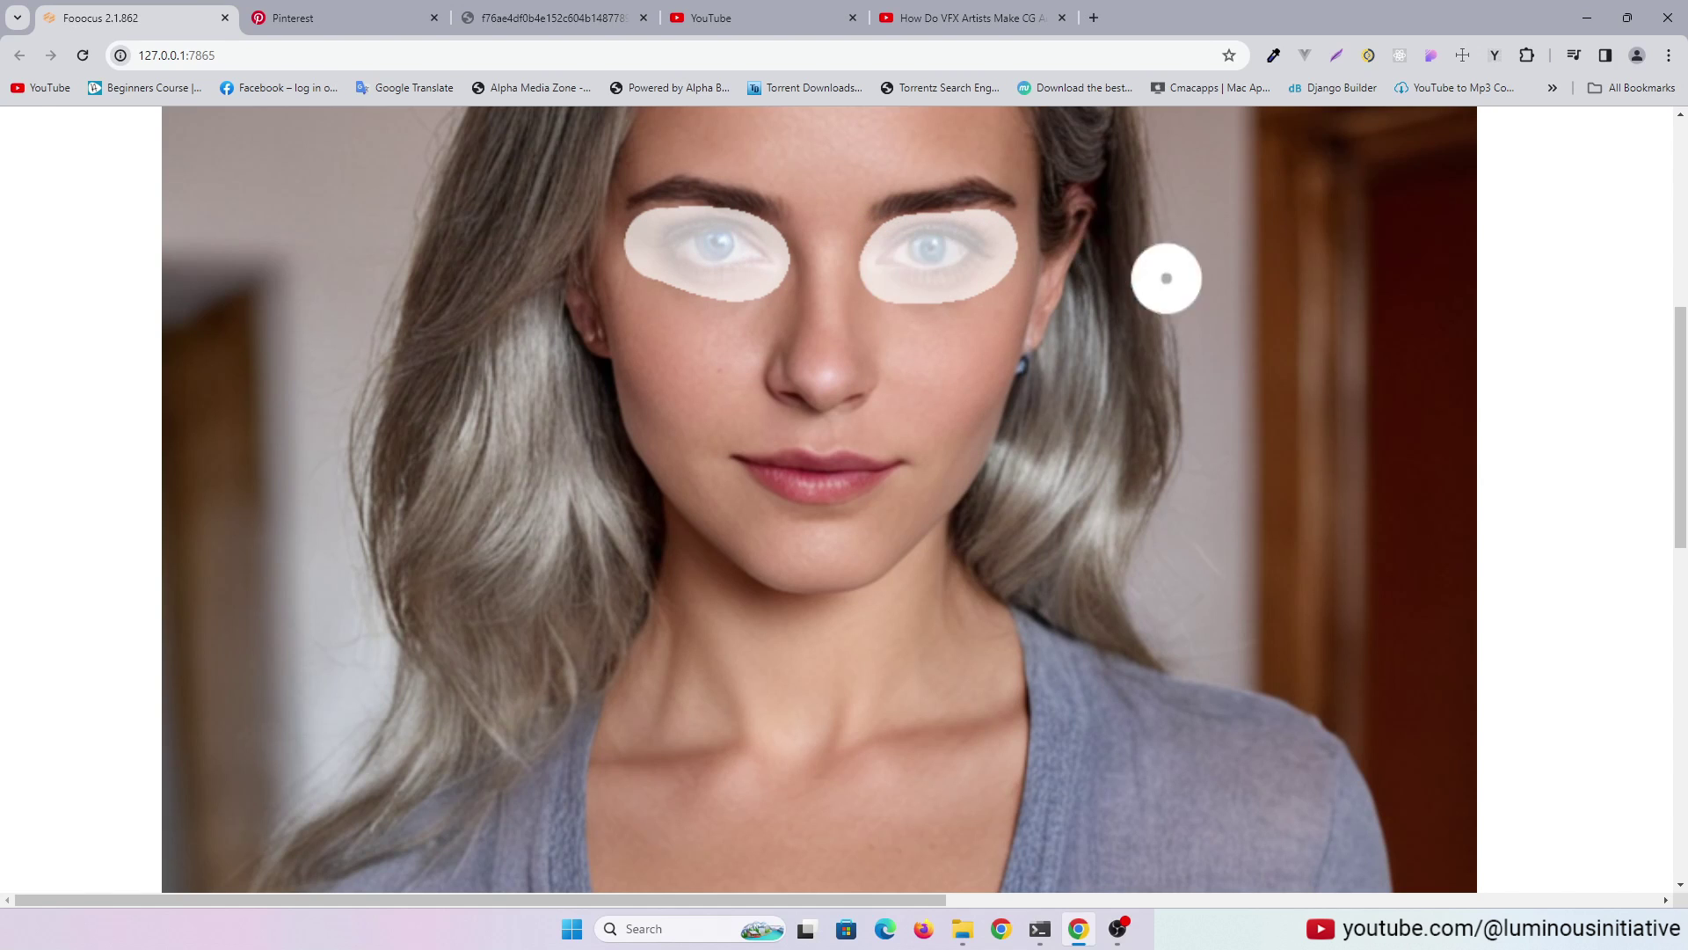
key(ctrl+0)
scroll(1341, 601, up, 3)
scroll(1341, 600, up, 3)
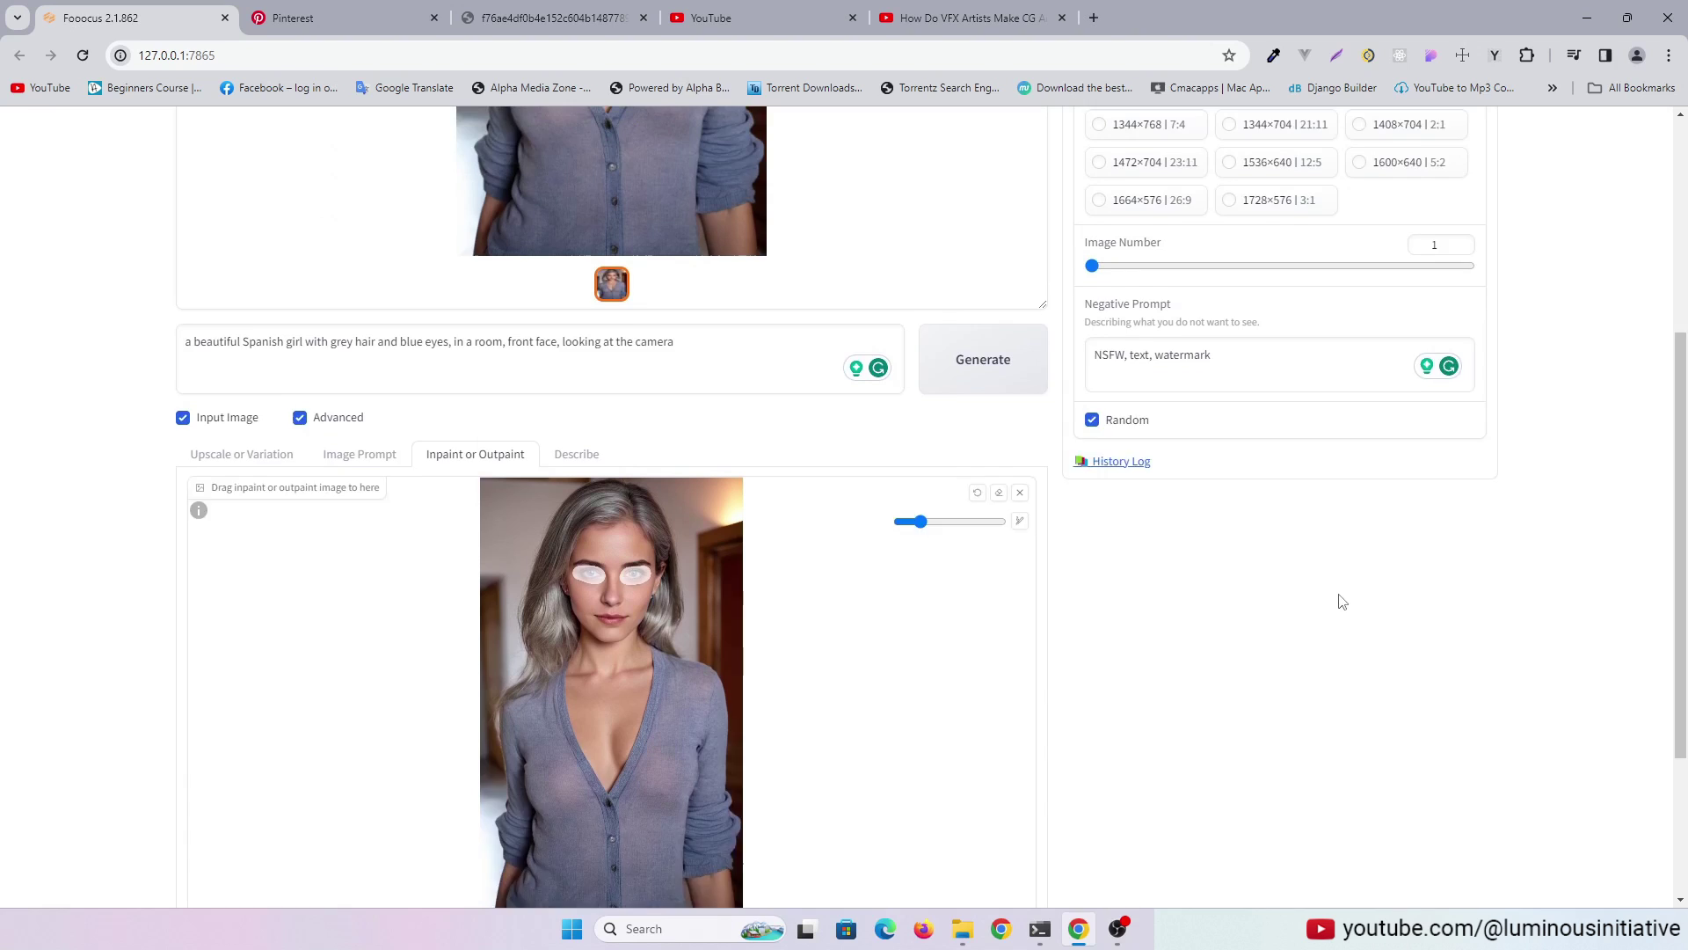
scroll(1341, 600, up, 3)
scroll(1341, 601, up, 3)
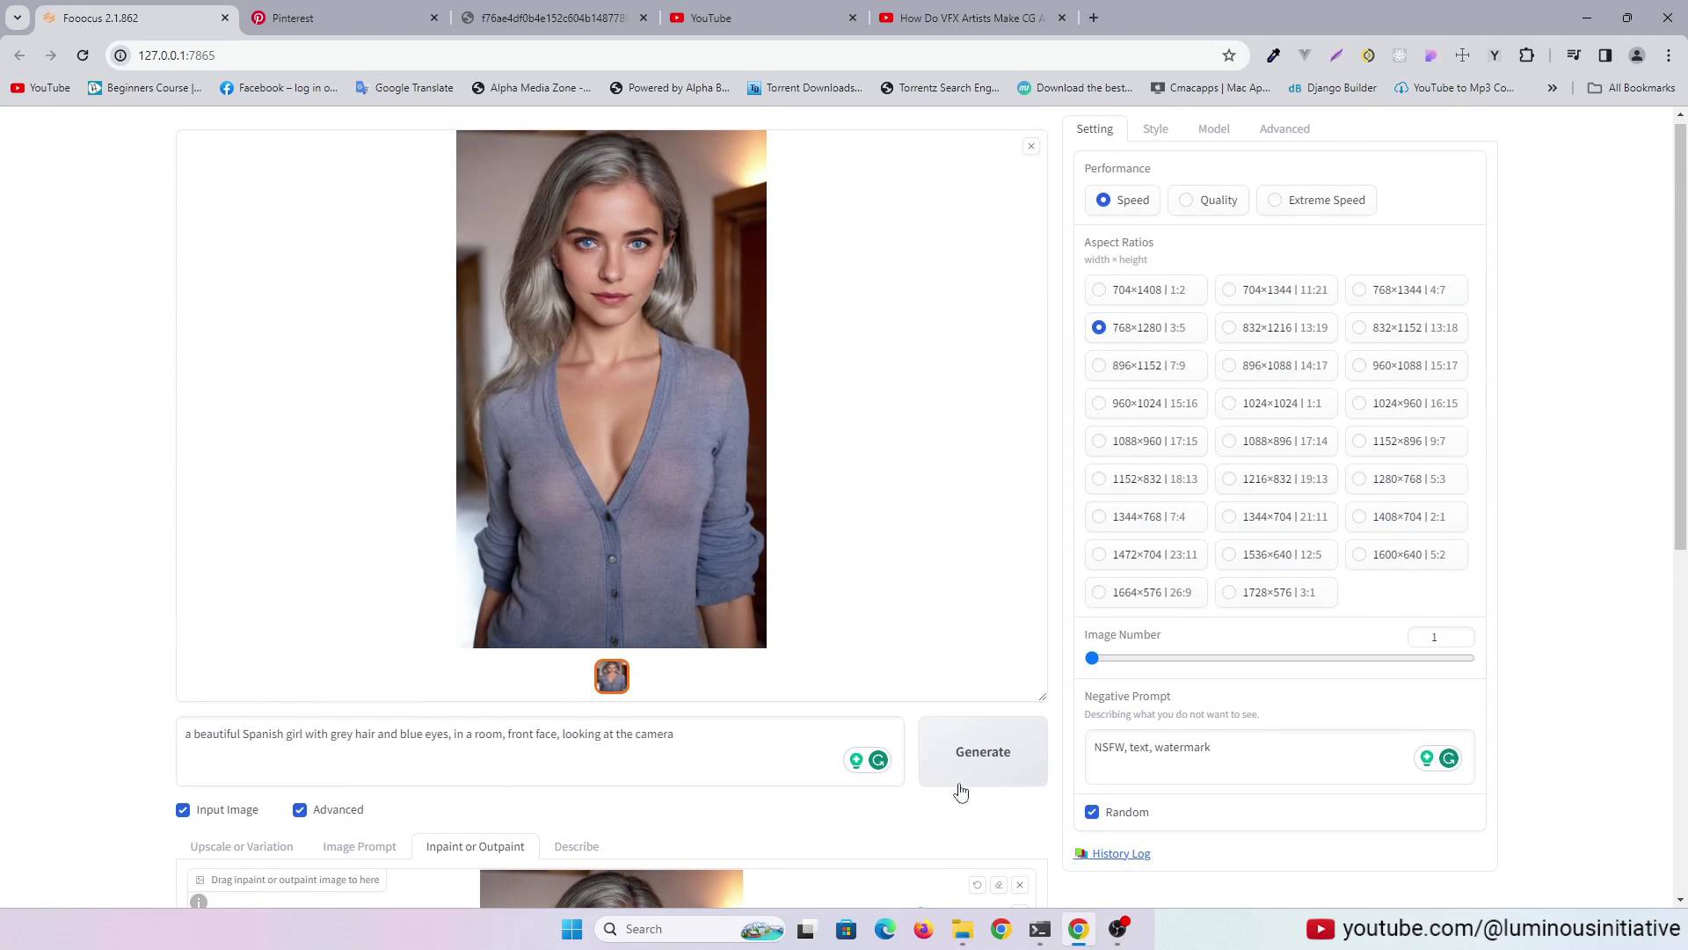
Step: Regenerate the masked eyes and view the repaired portrait full size
click(977, 761)
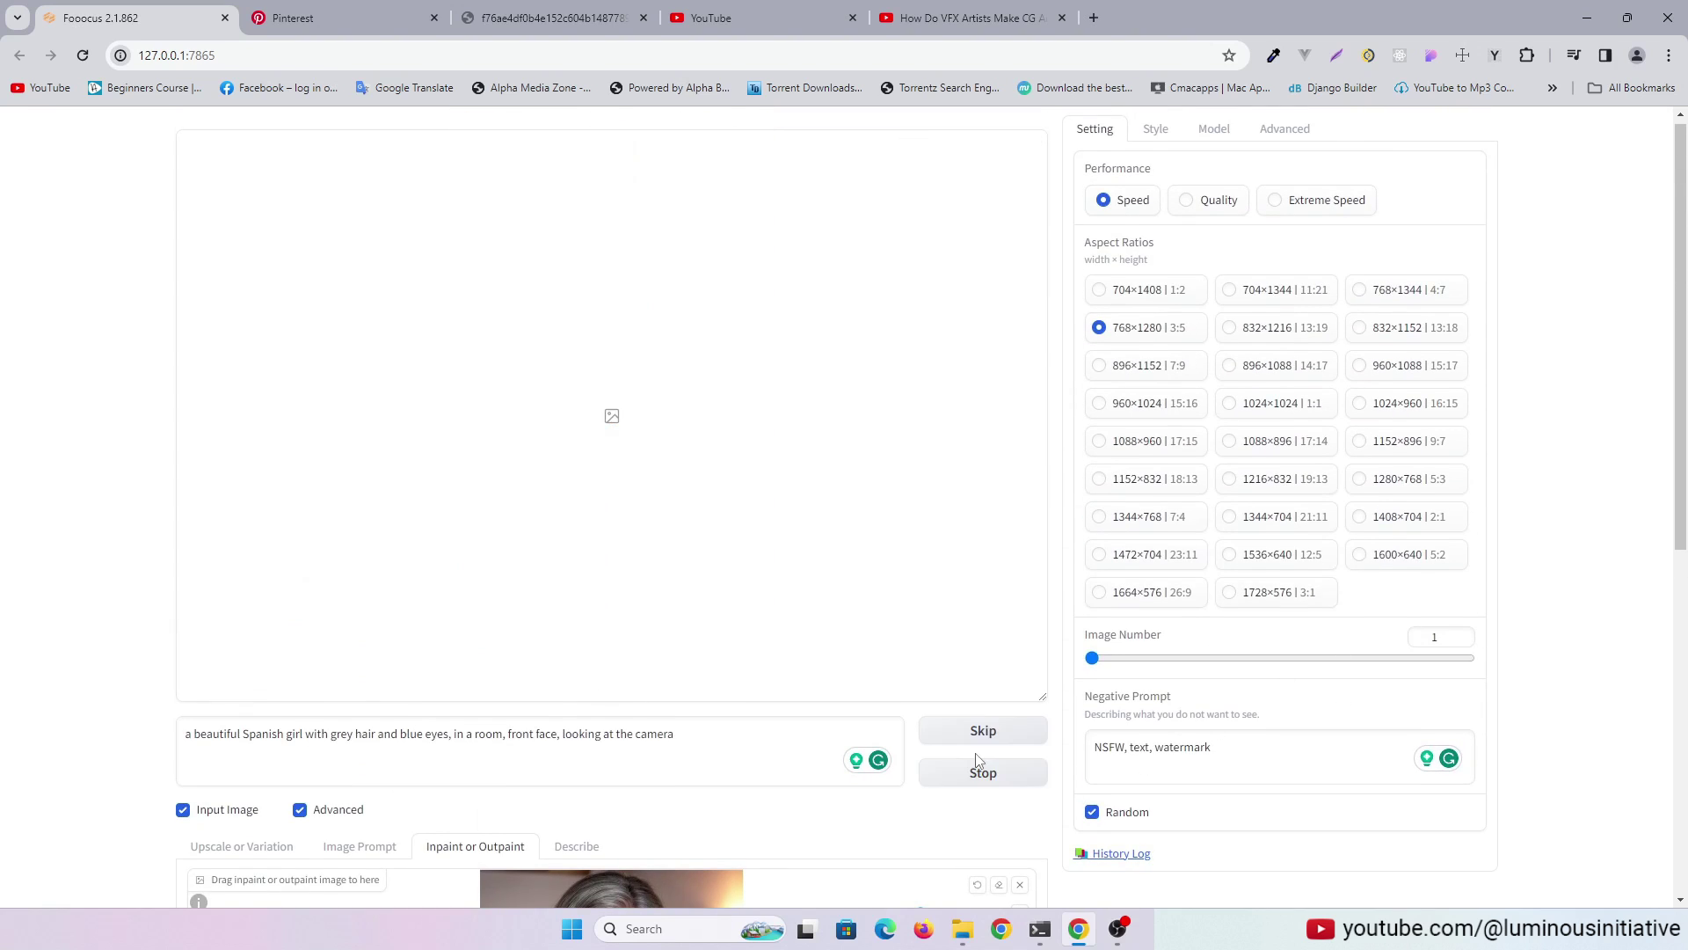
click(396, 320)
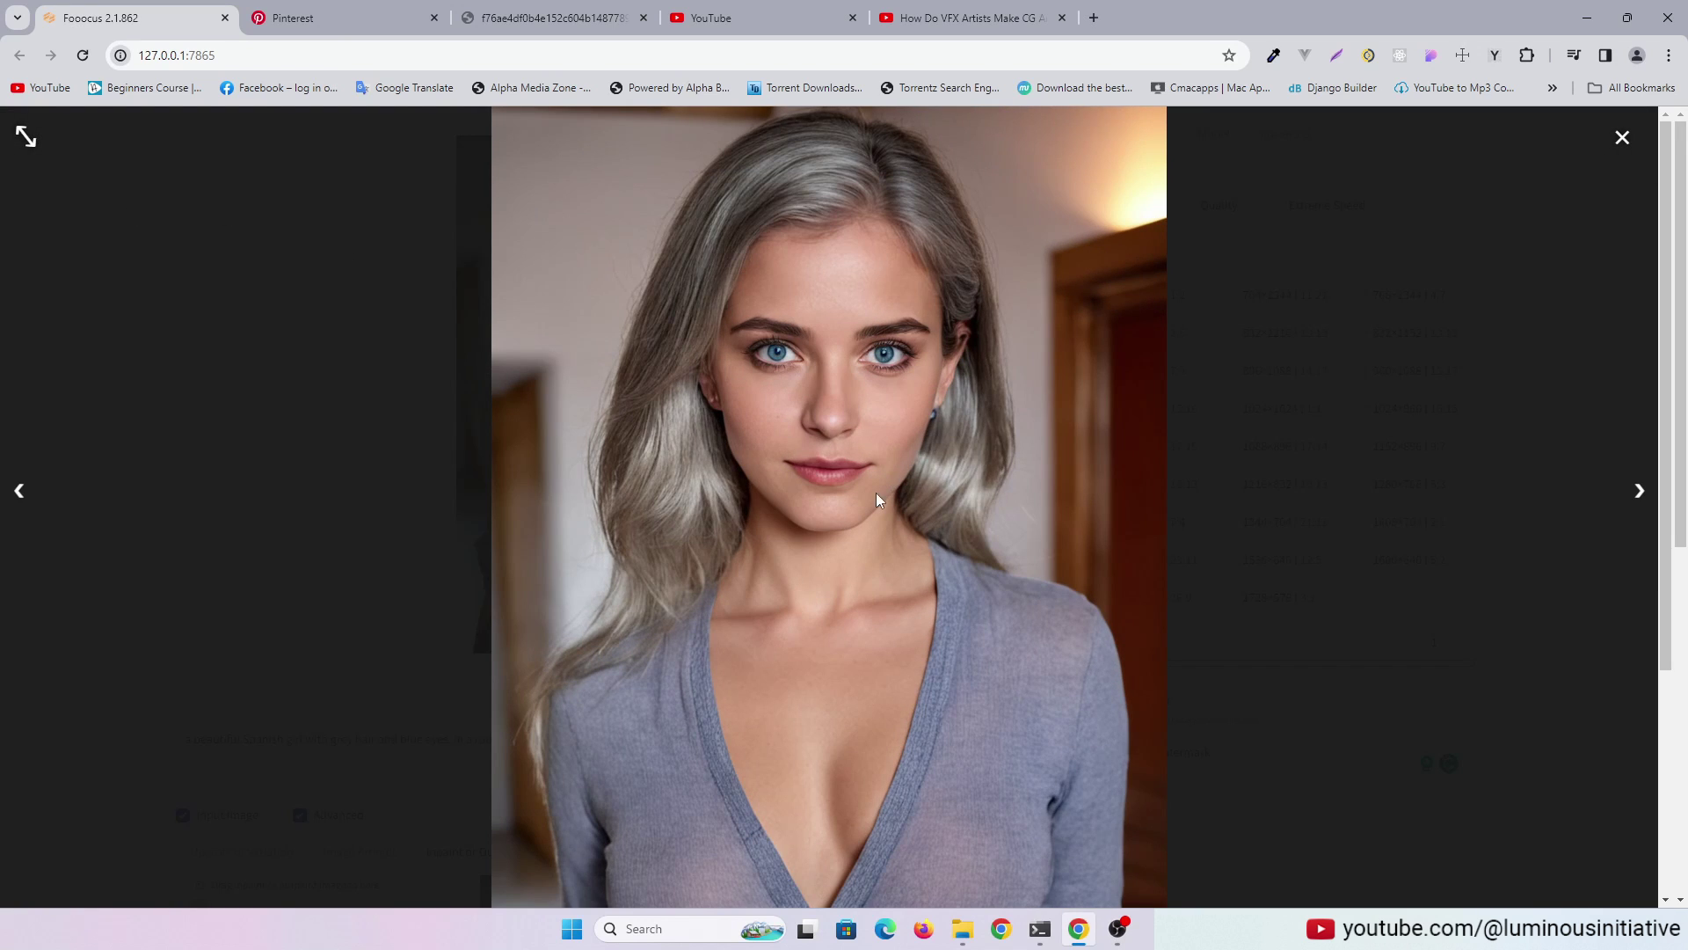
click(1623, 137)
scroll(350, 454, down, 3)
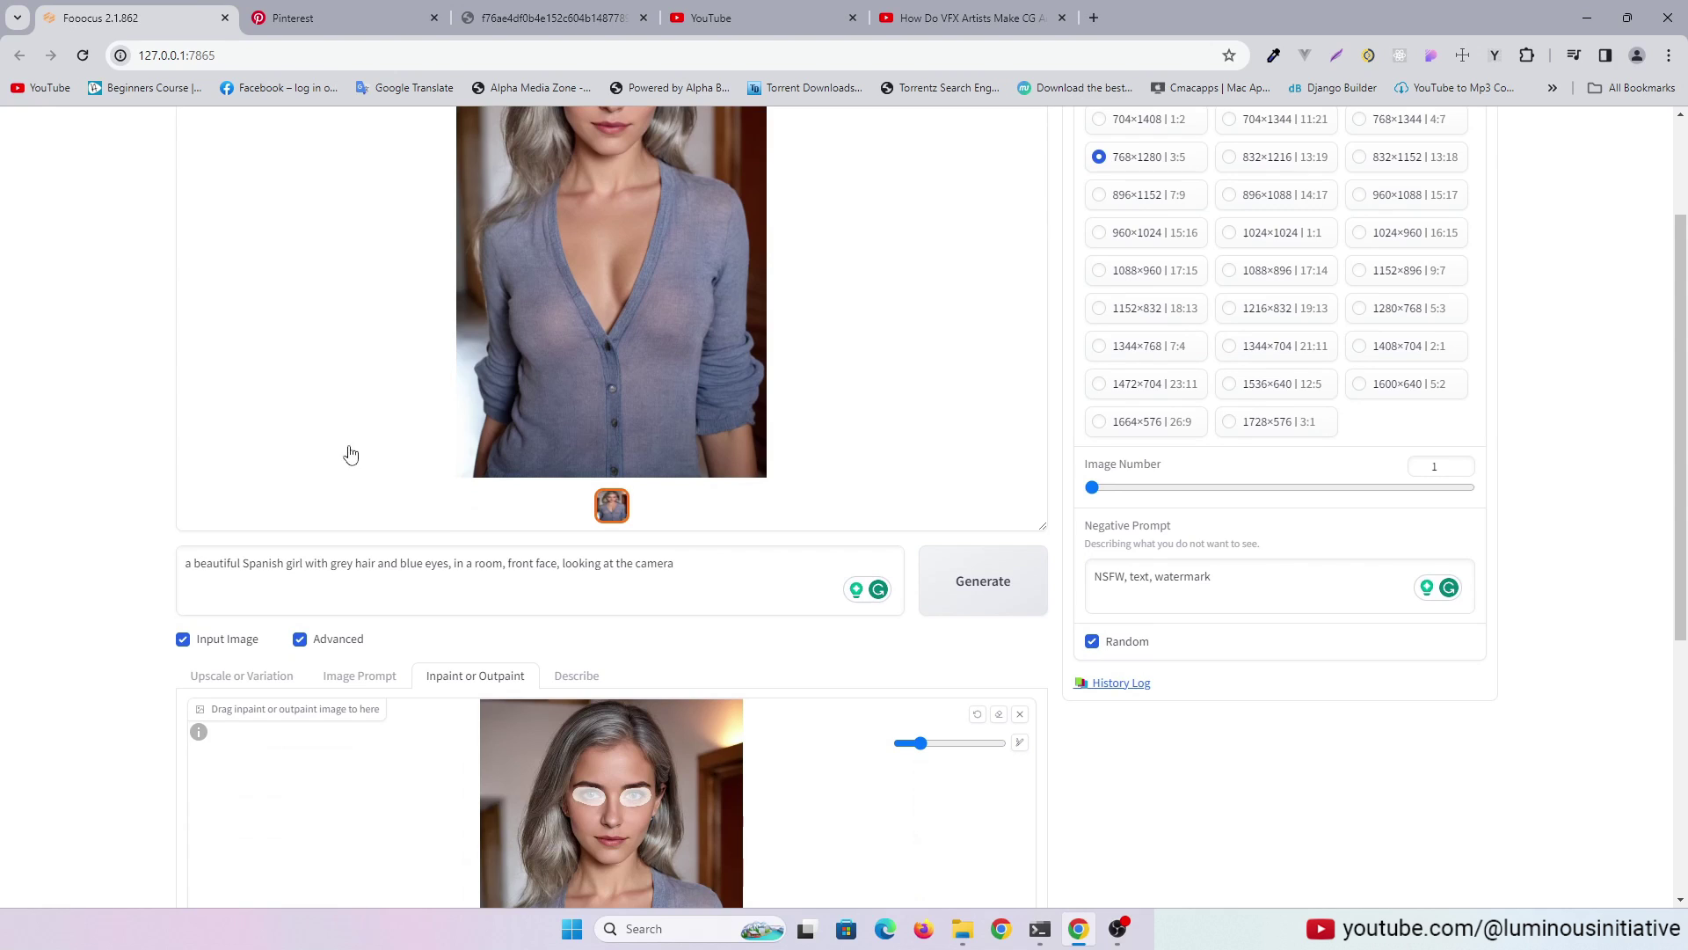
Step: Delete ', front face, looking at the camera' so the prompt ends at 'in a room'
click(359, 675)
scroll(366, 686, down, 3)
scroll(501, 607, up, 4)
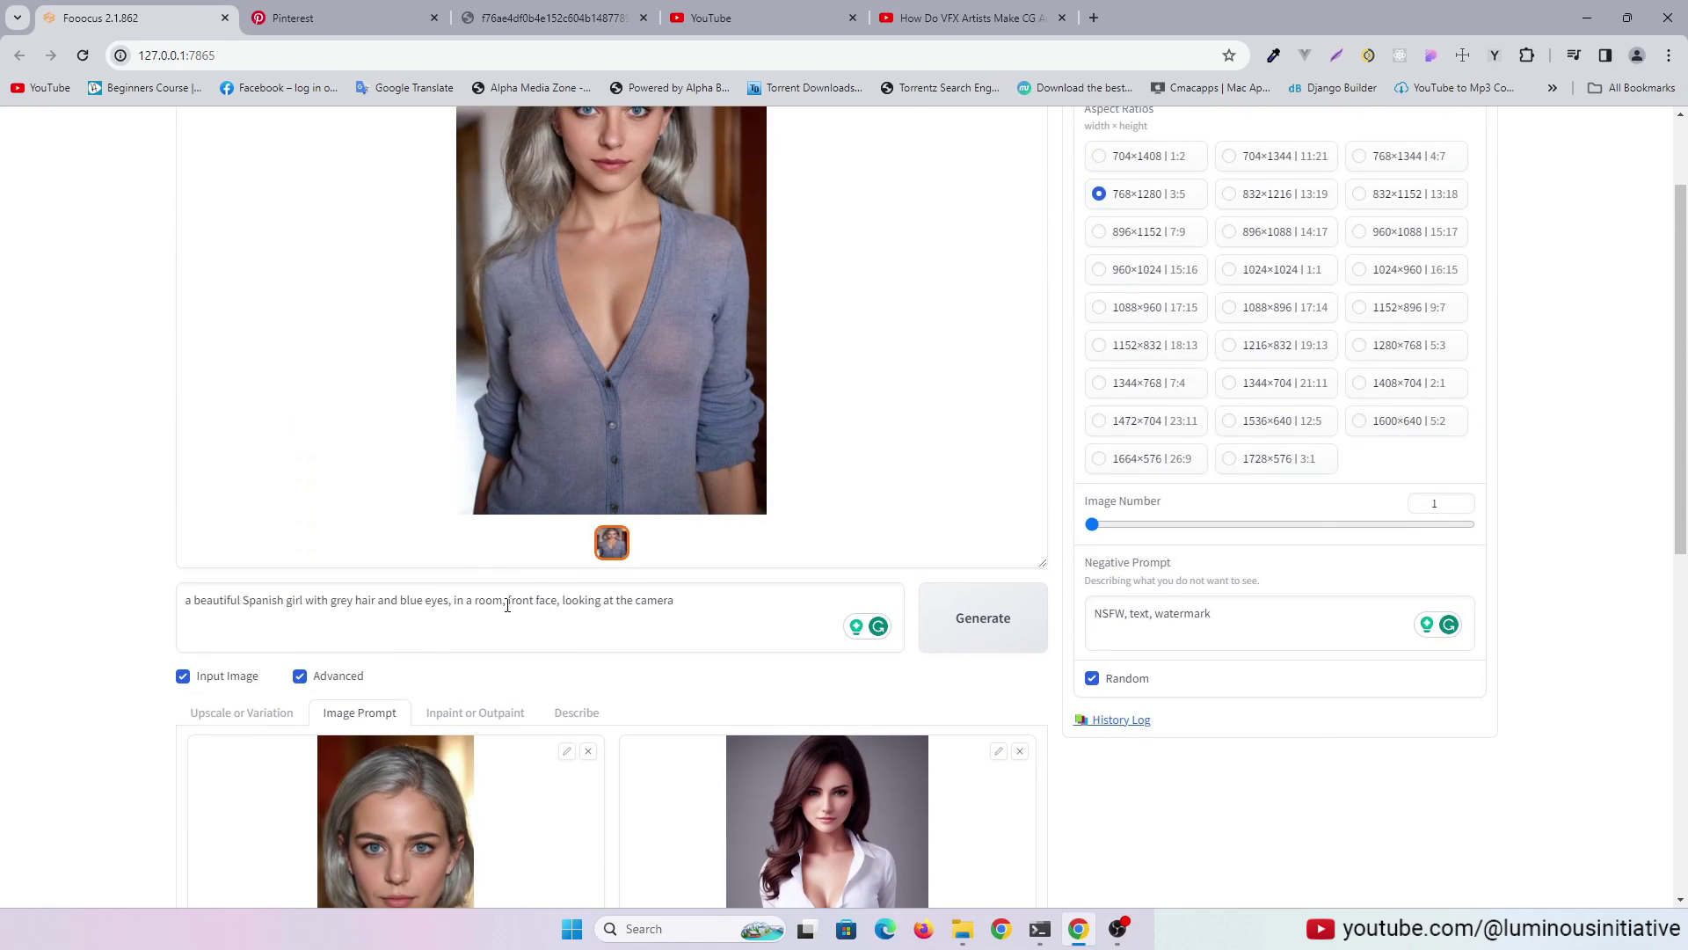
drag(503, 601, 728, 600)
key(Delete)
Step: Open the pearl-necklace woman's Pinterest image full size in a new tab
click(293, 18)
scroll(765, 528, down, 3)
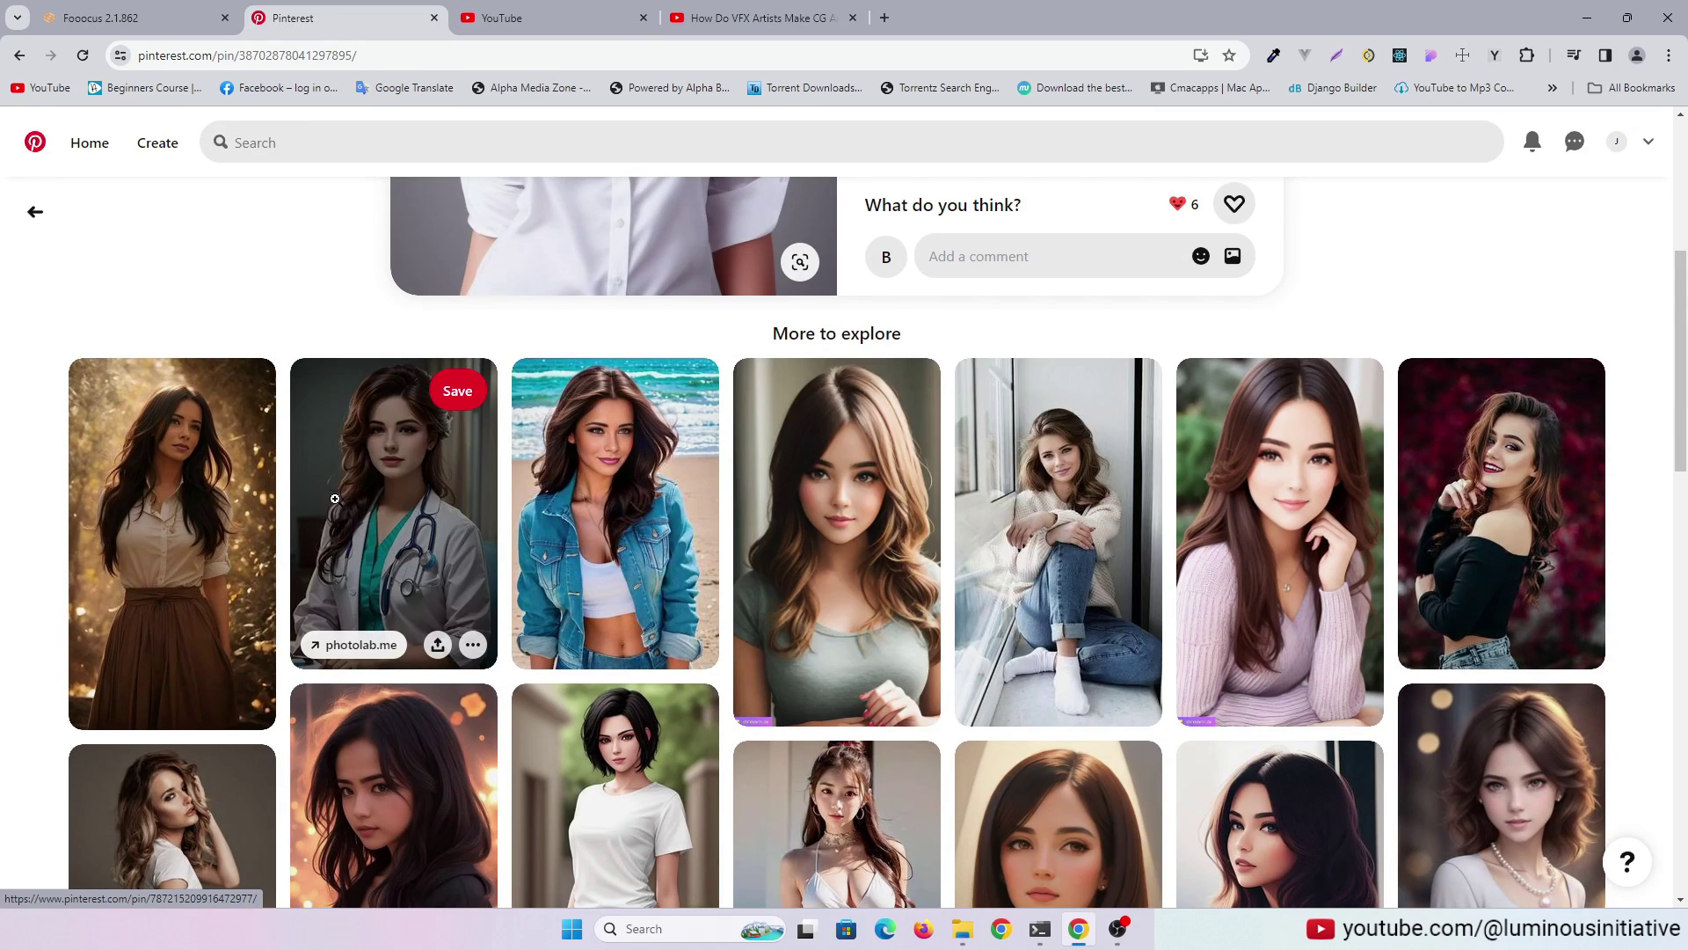
scroll(791, 528, down, 3)
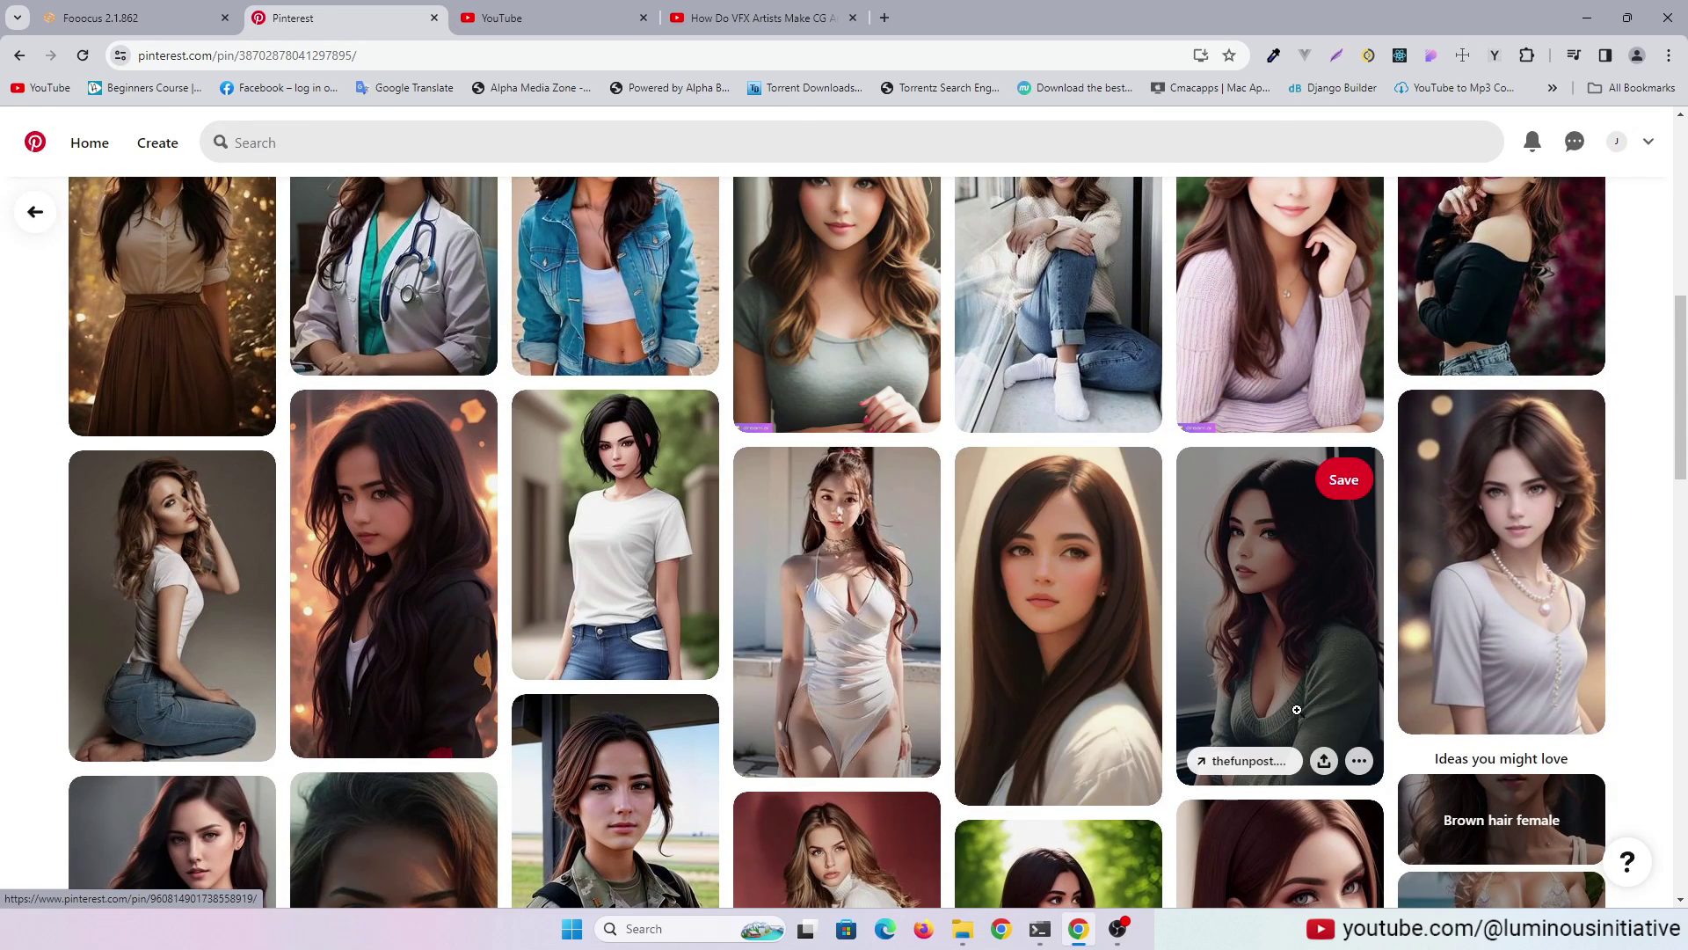
click(1502, 660)
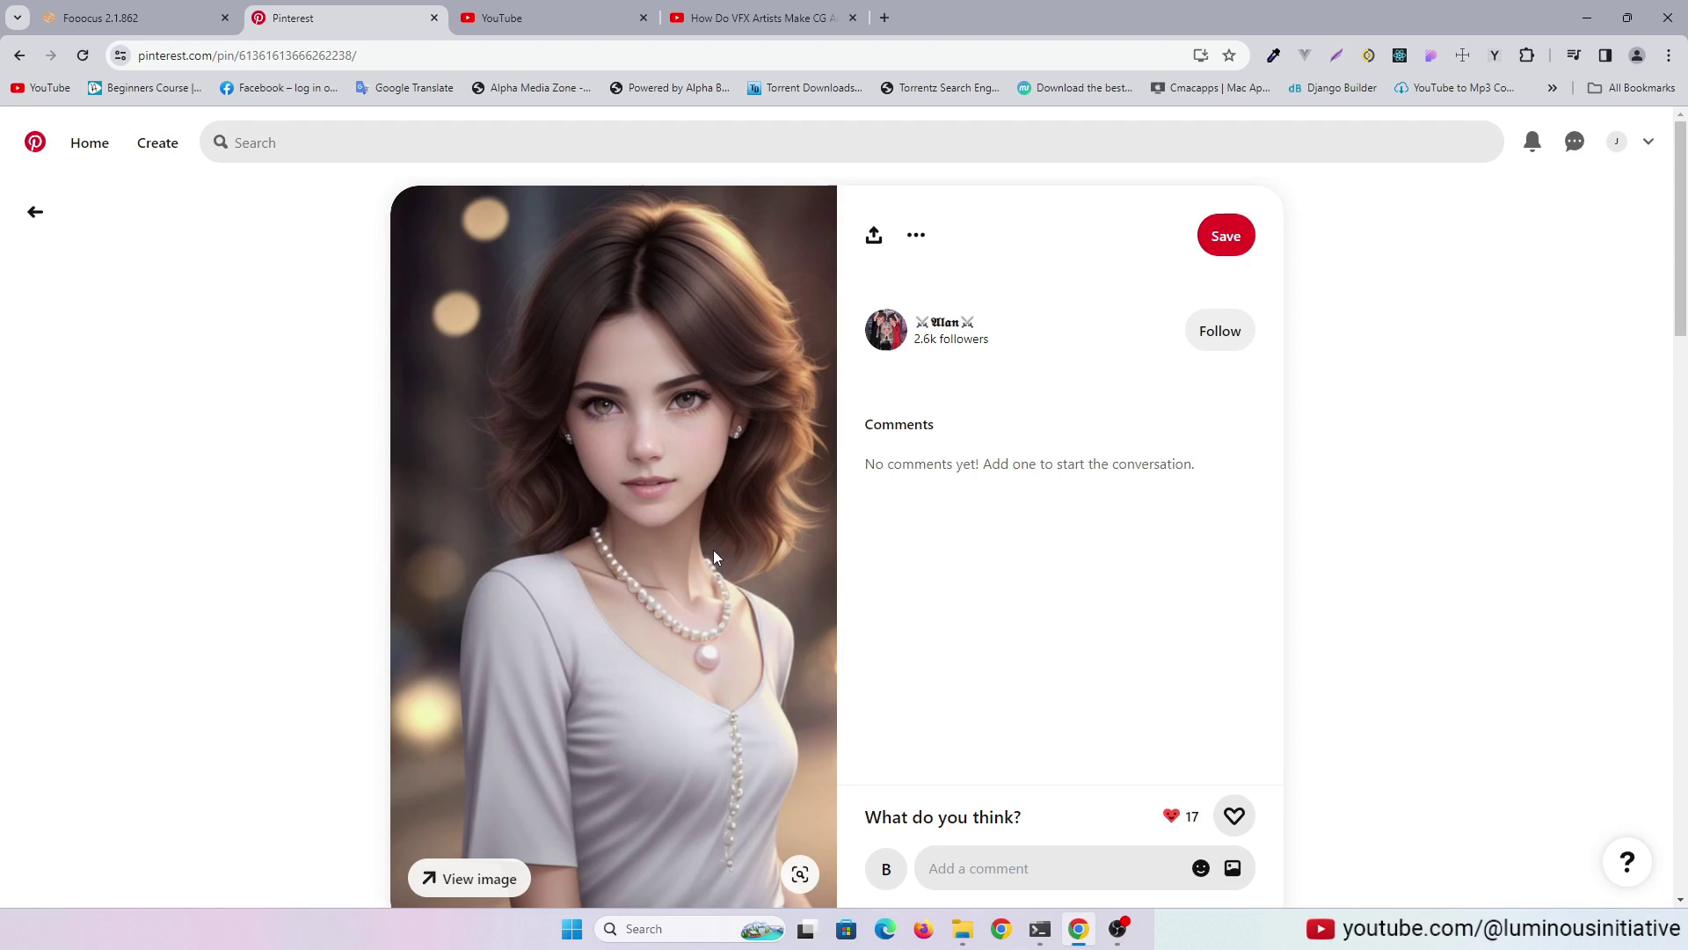
right_click(628, 534)
click(700, 552)
click(100, 17)
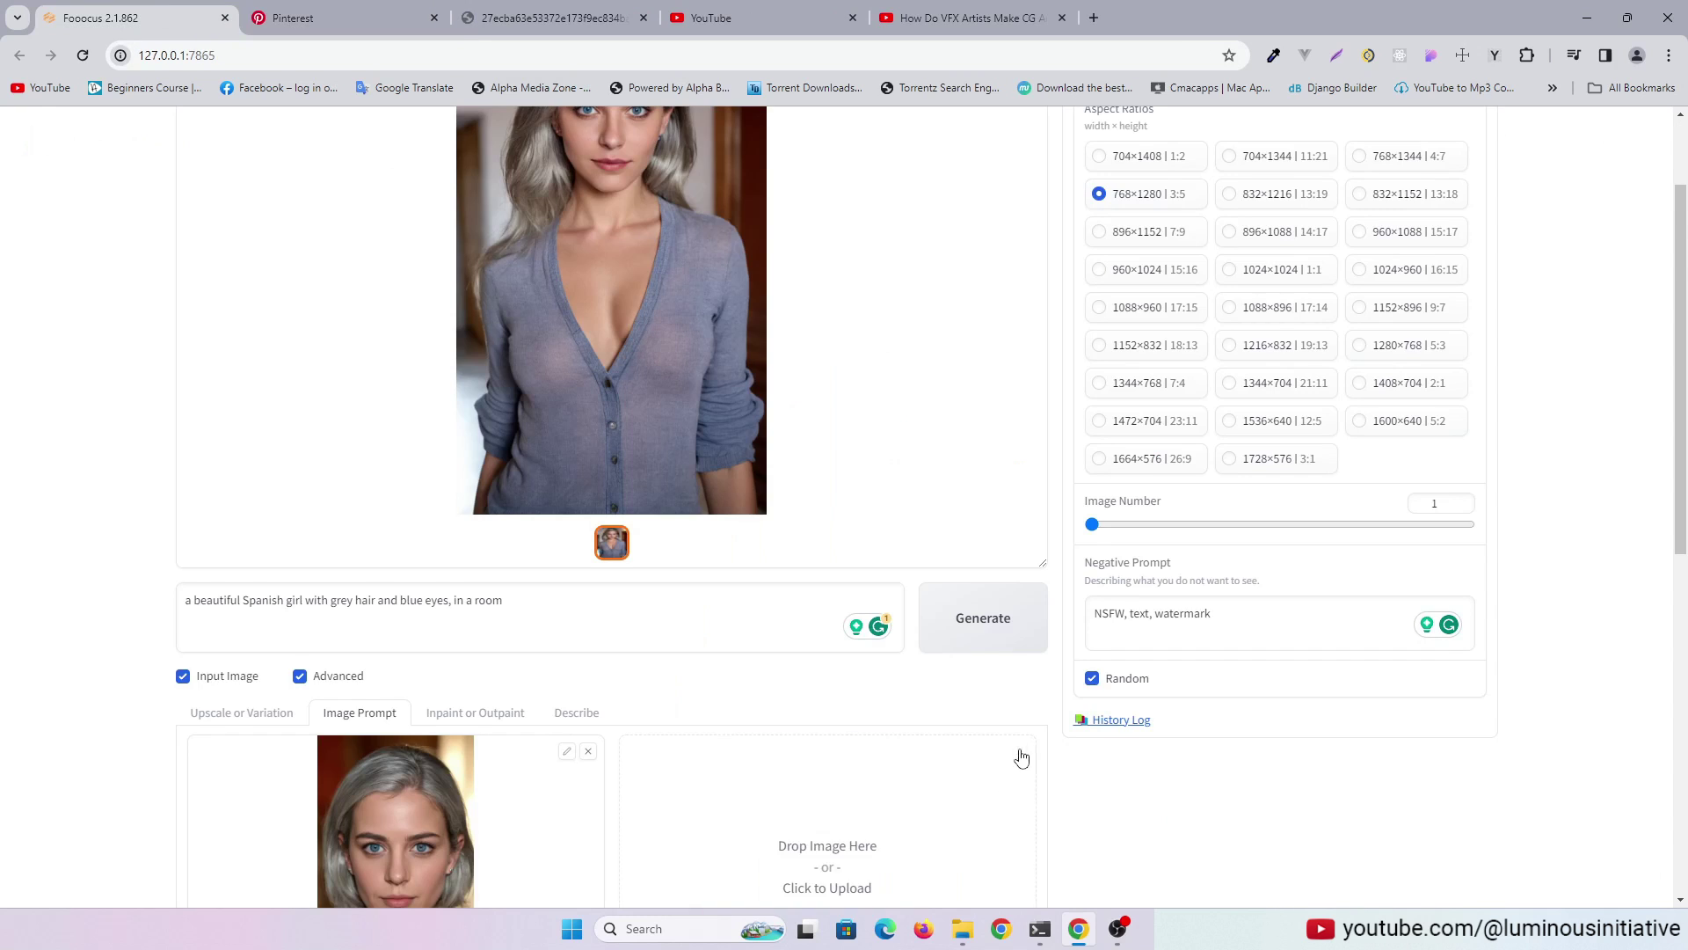
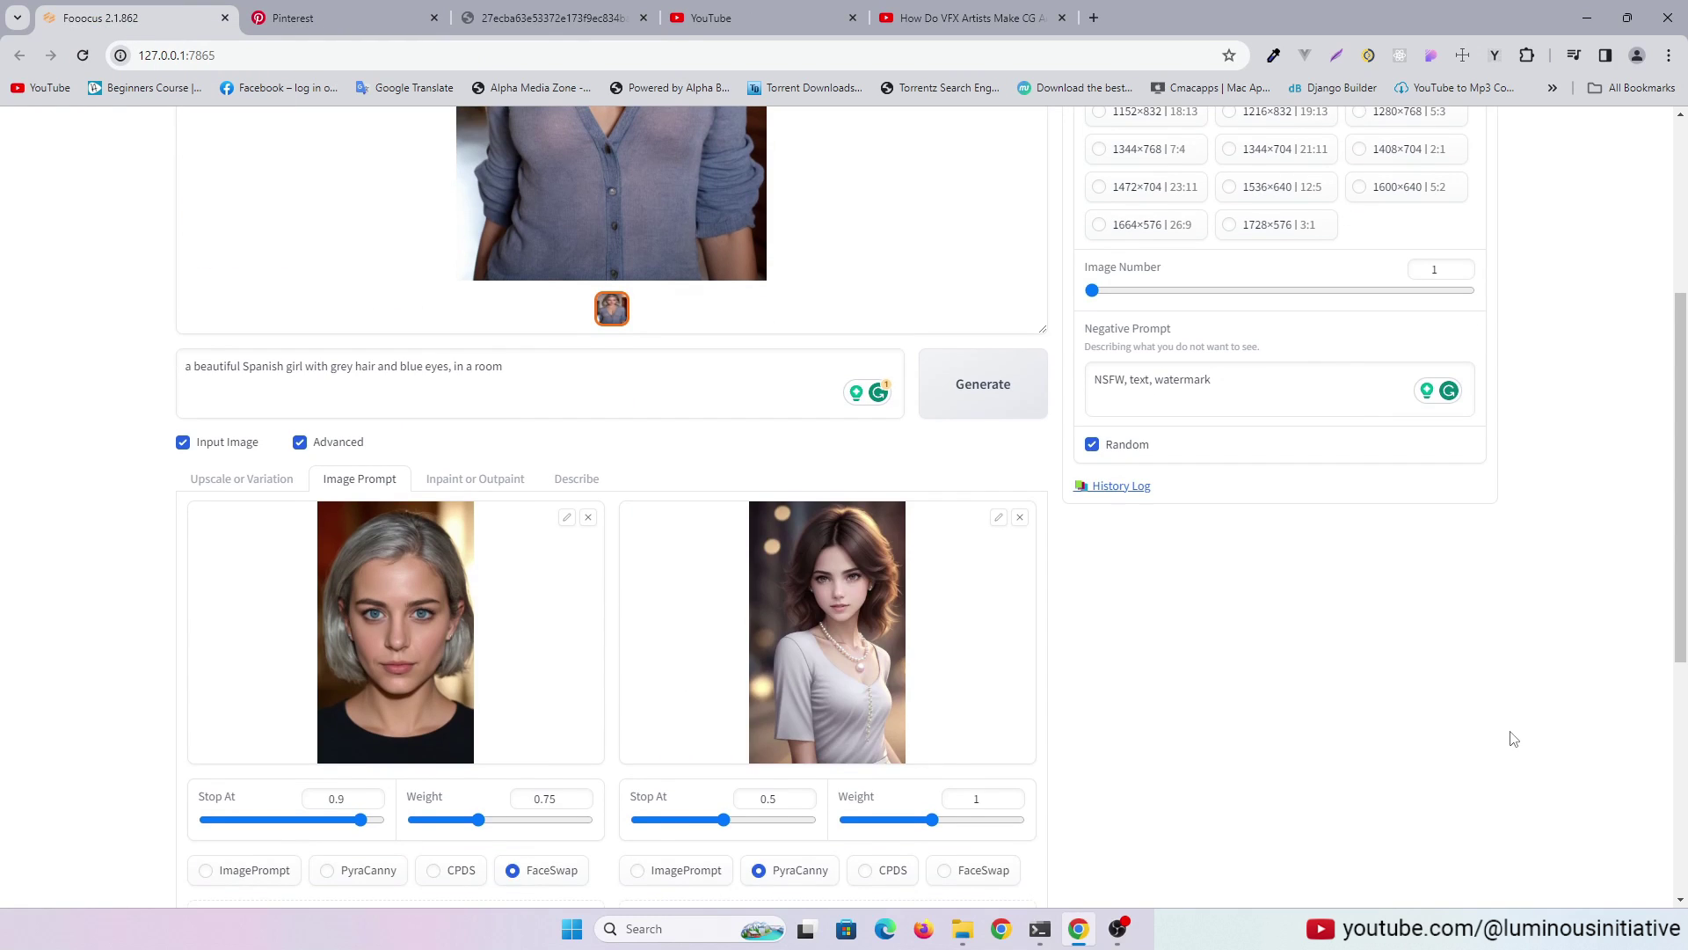
scroll(1403, 679, up, 5)
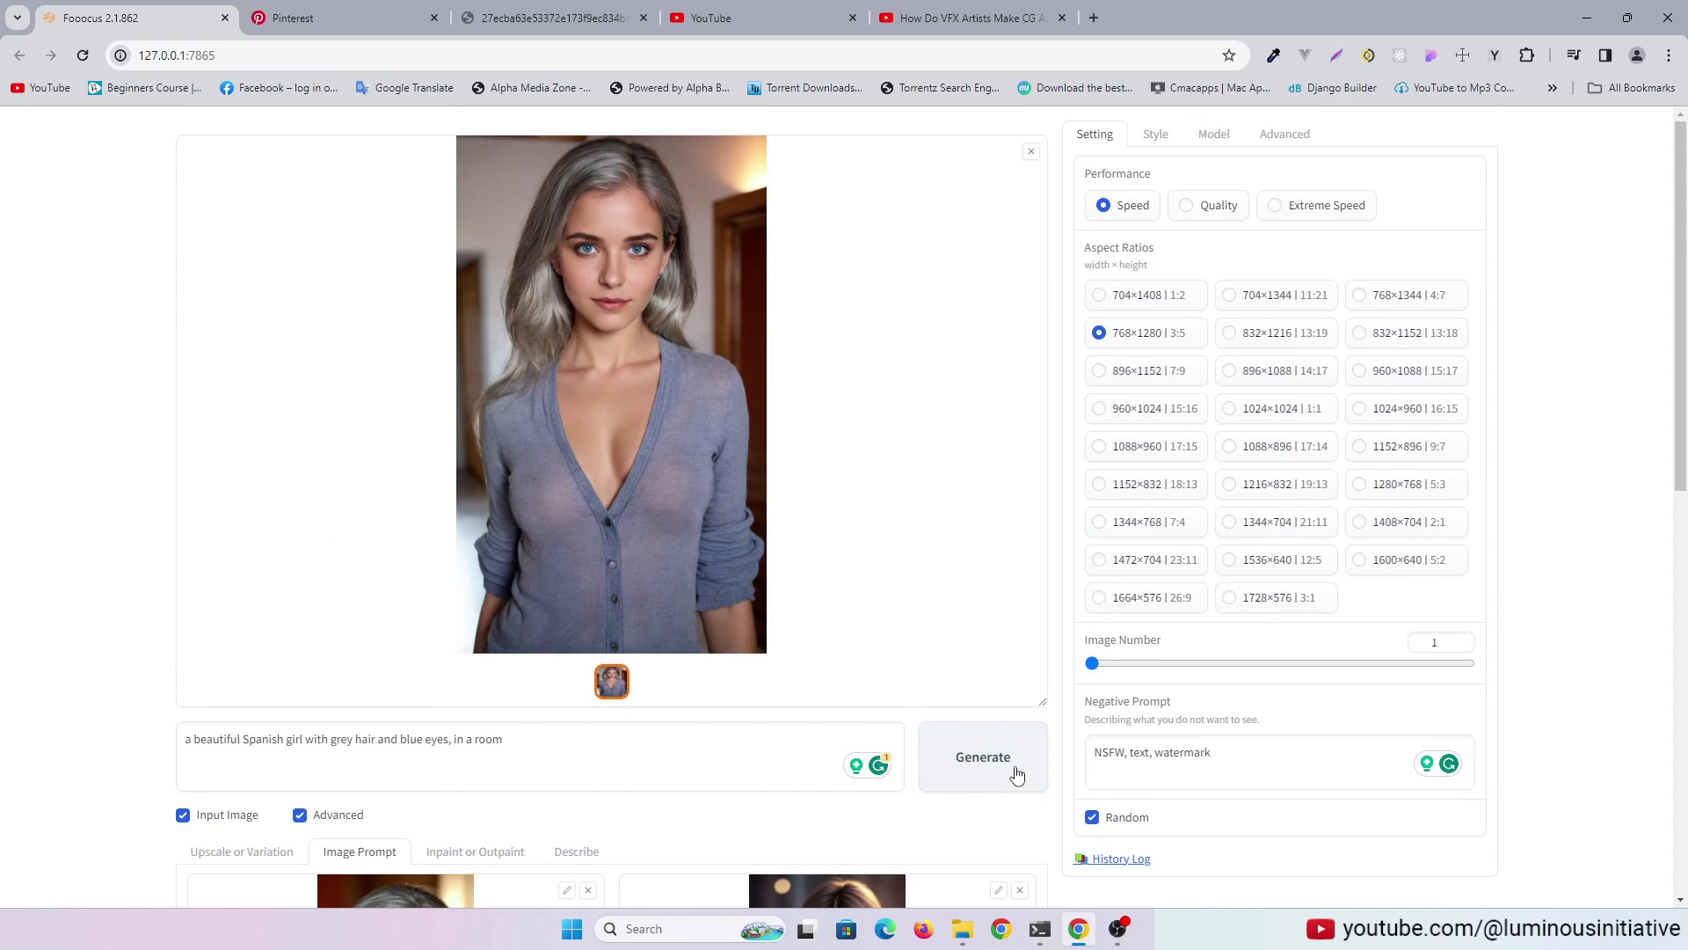
Step: Generate the grey-haired, blue-eyed portrait and view the result full screen
click(983, 758)
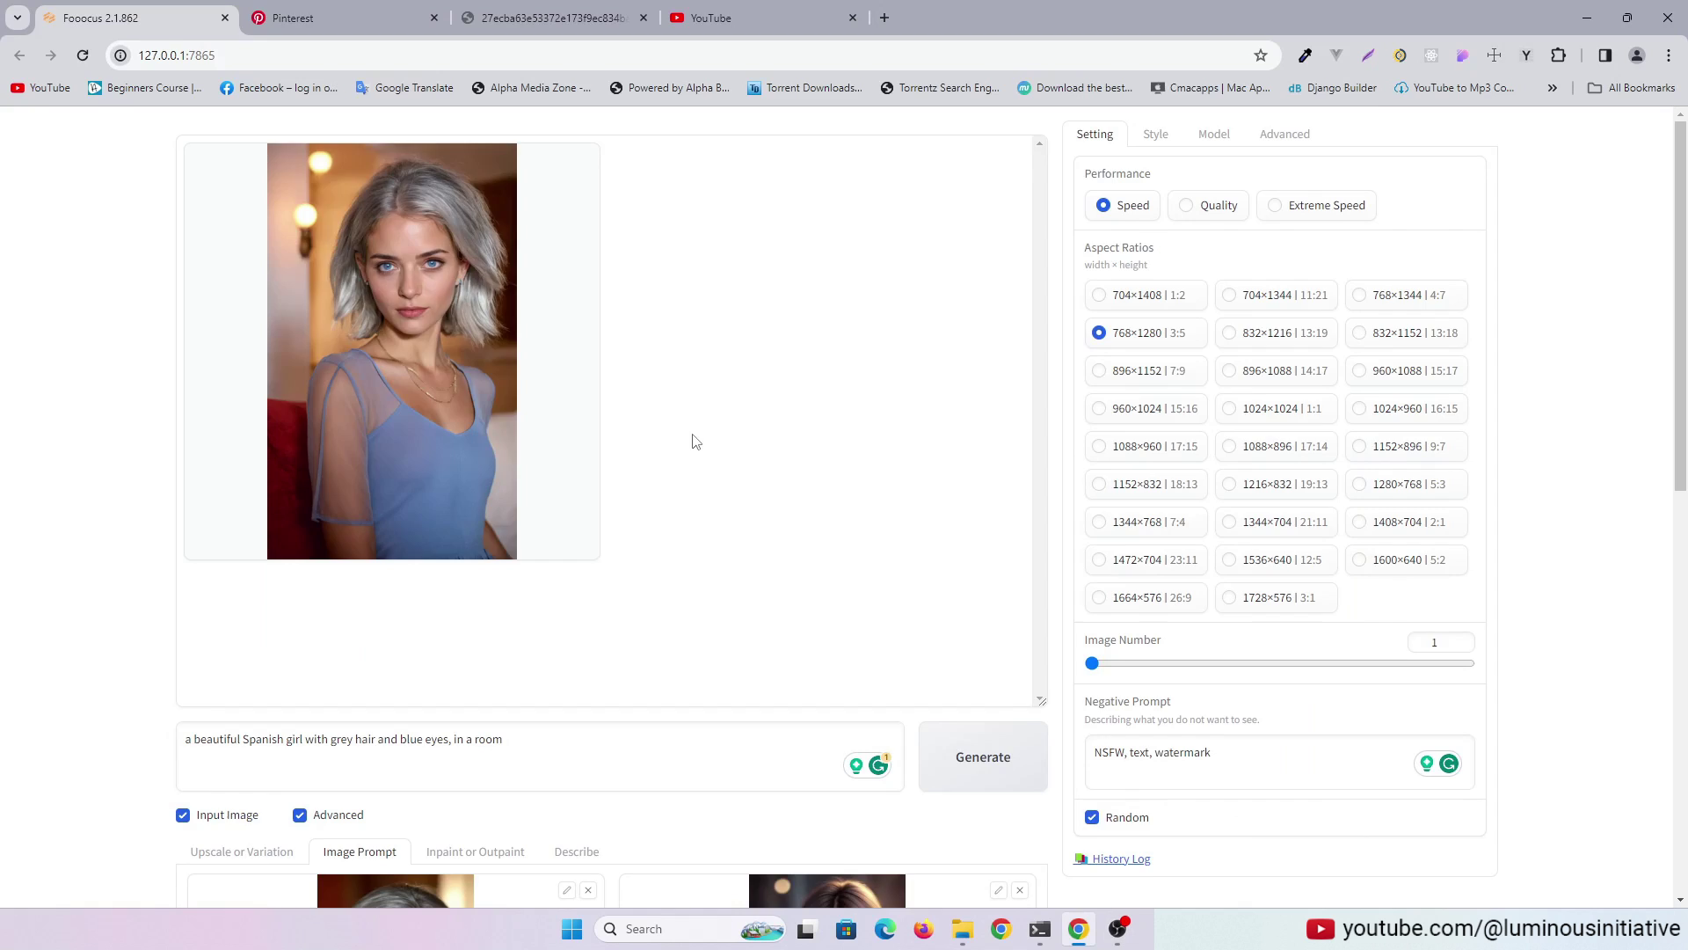
click(696, 441)
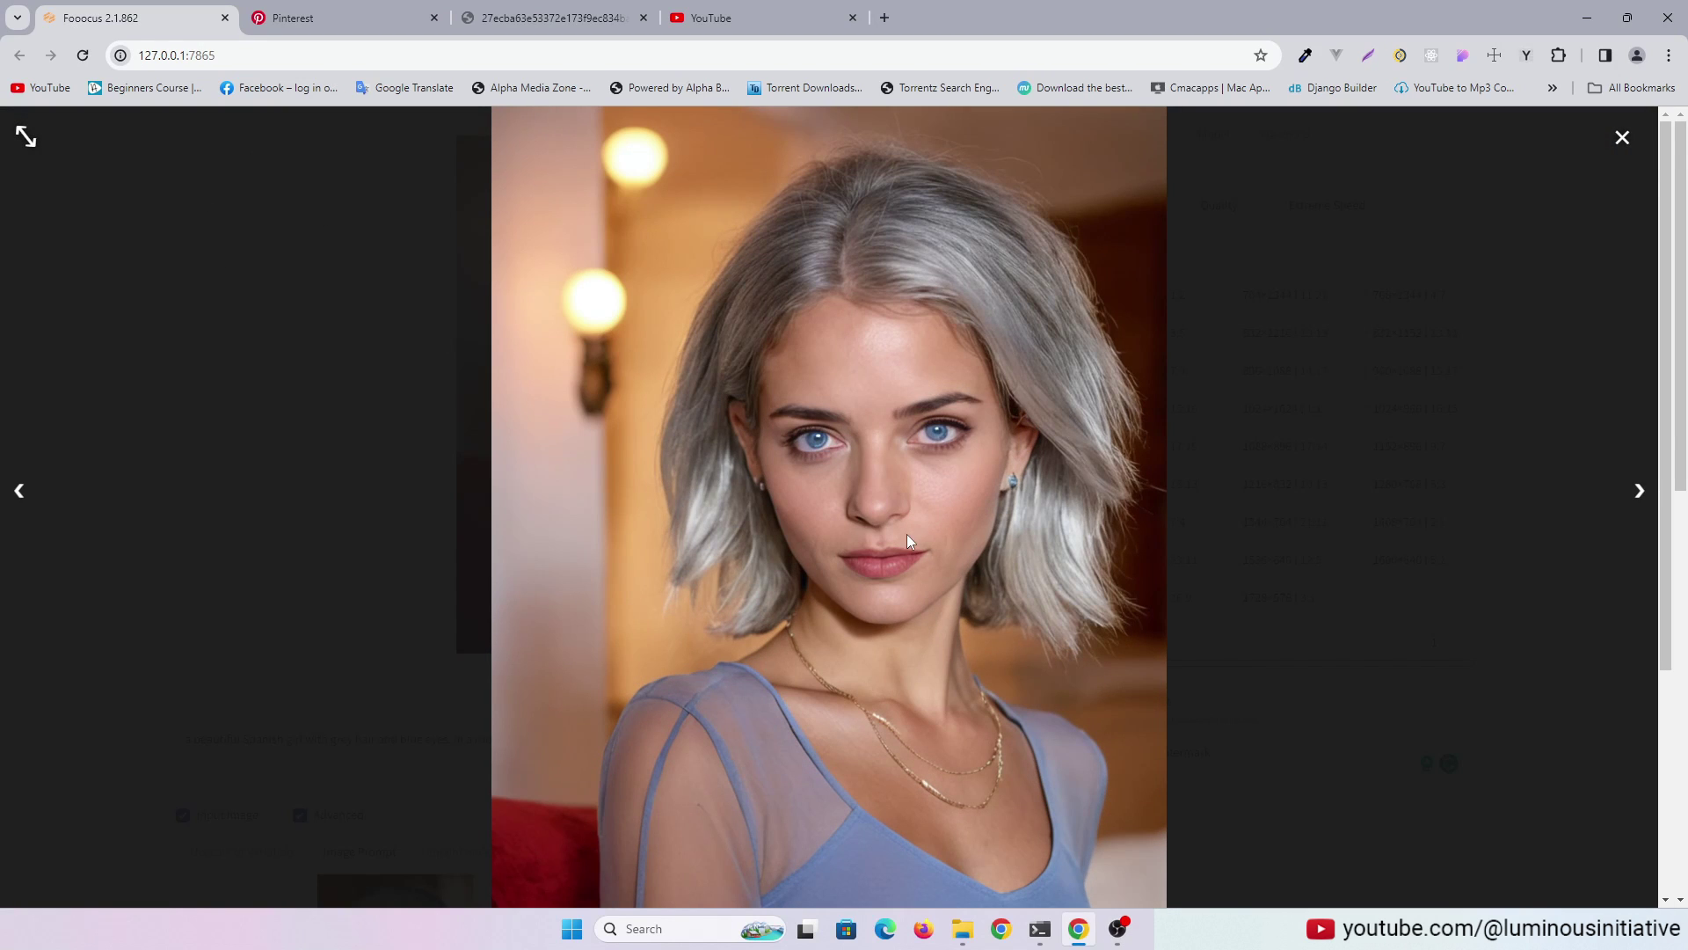
scroll(960, 673, down, 3)
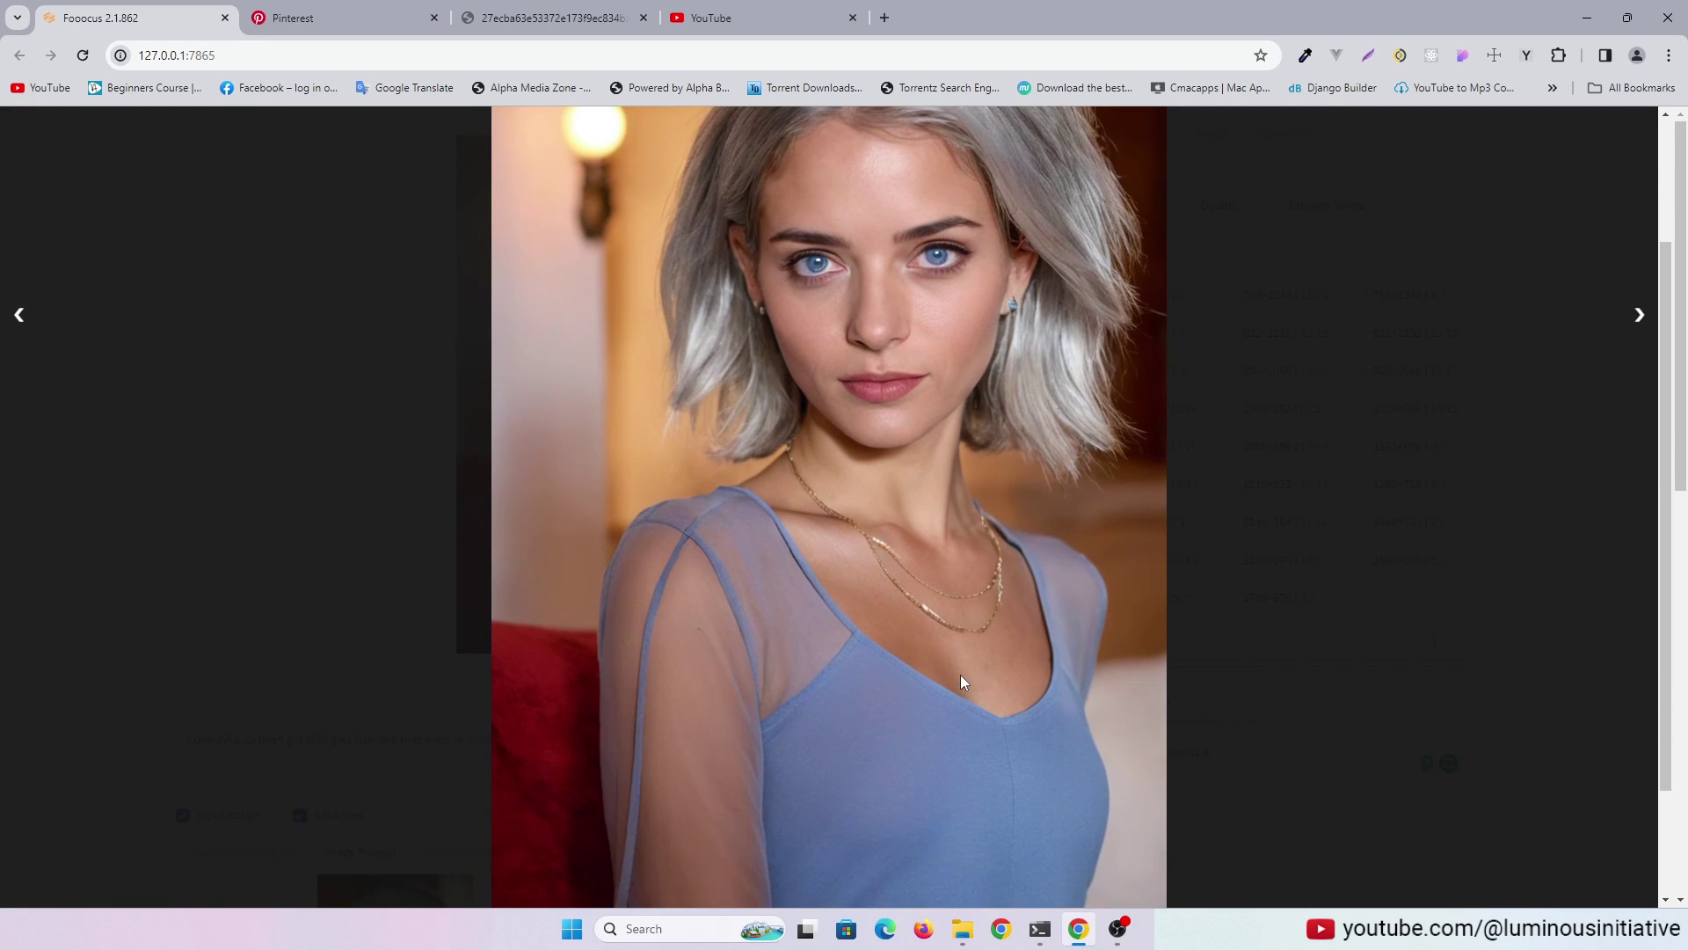
scroll(961, 667, down, 3)
scroll(965, 661, up, 3)
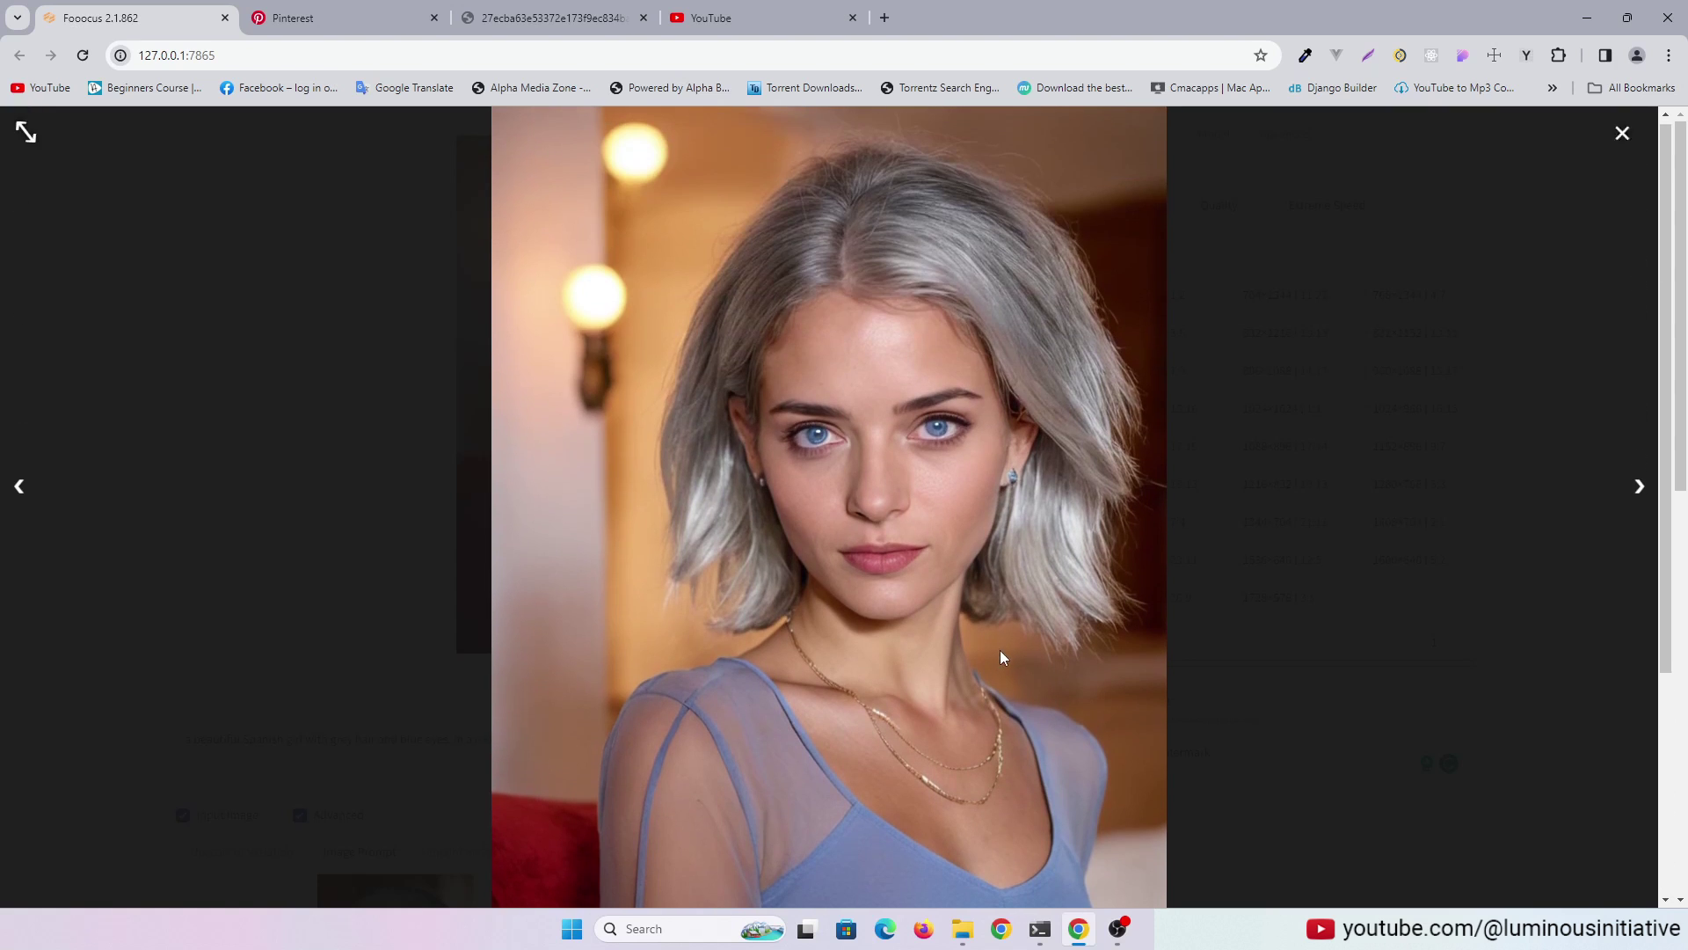
key(Escape)
Step: Browse File Explorer to the Fooocus outputs folder for 2024-01-16
click(960, 929)
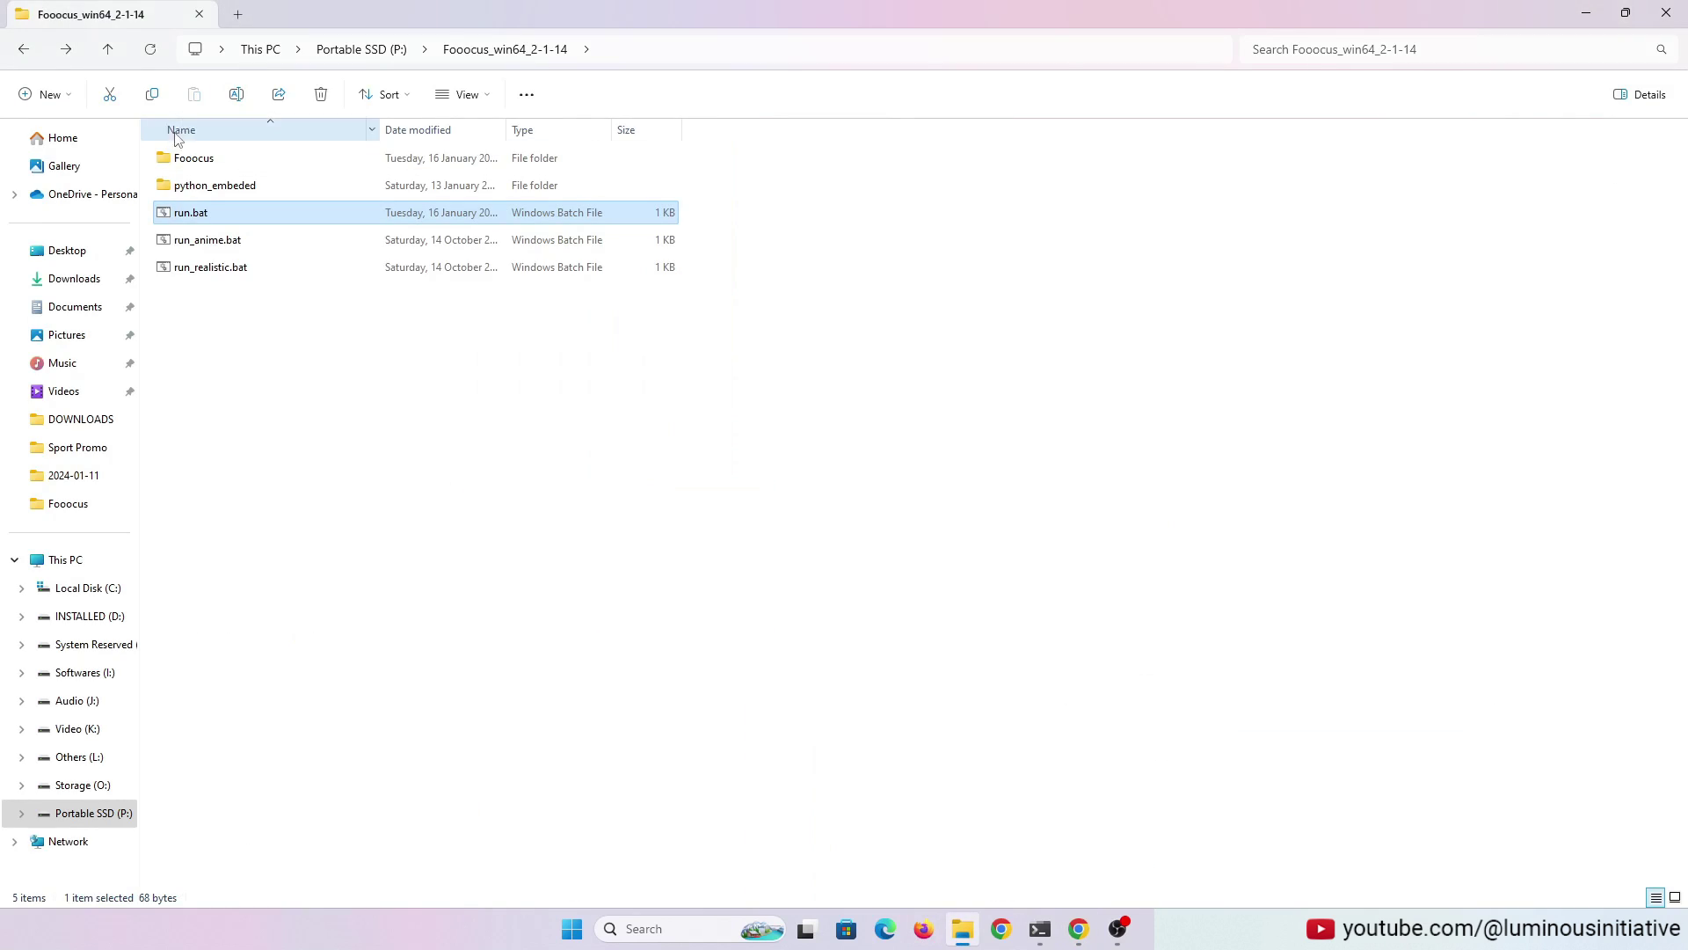
double_click(184, 211)
double_click(215, 514)
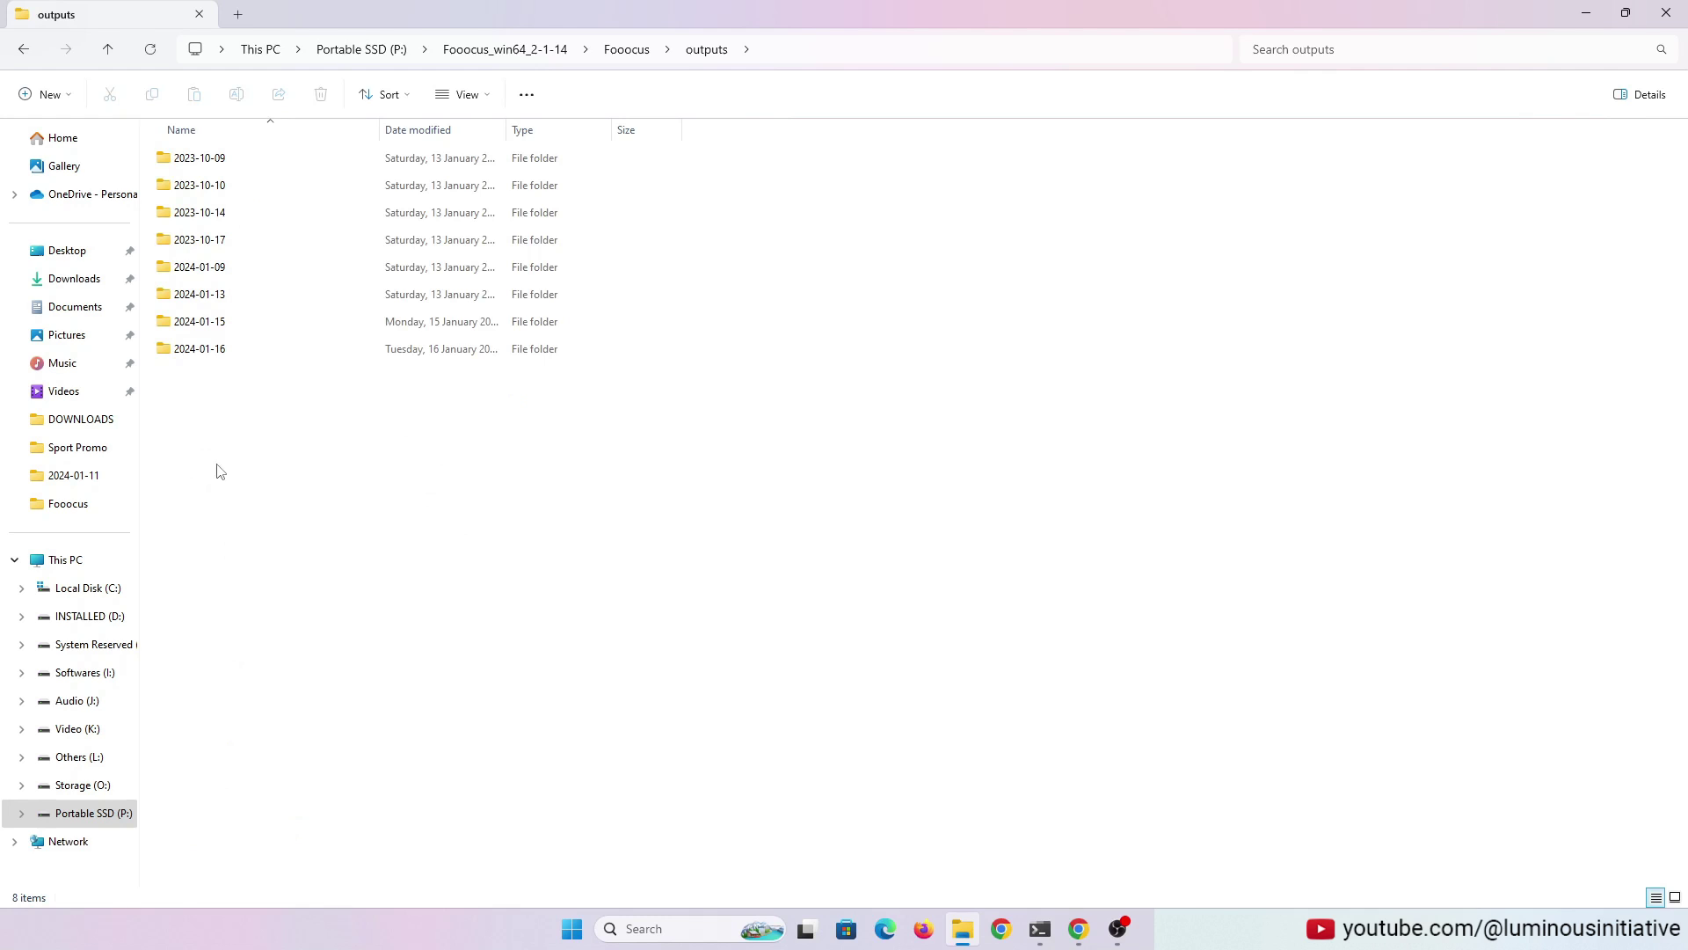
double_click(200, 348)
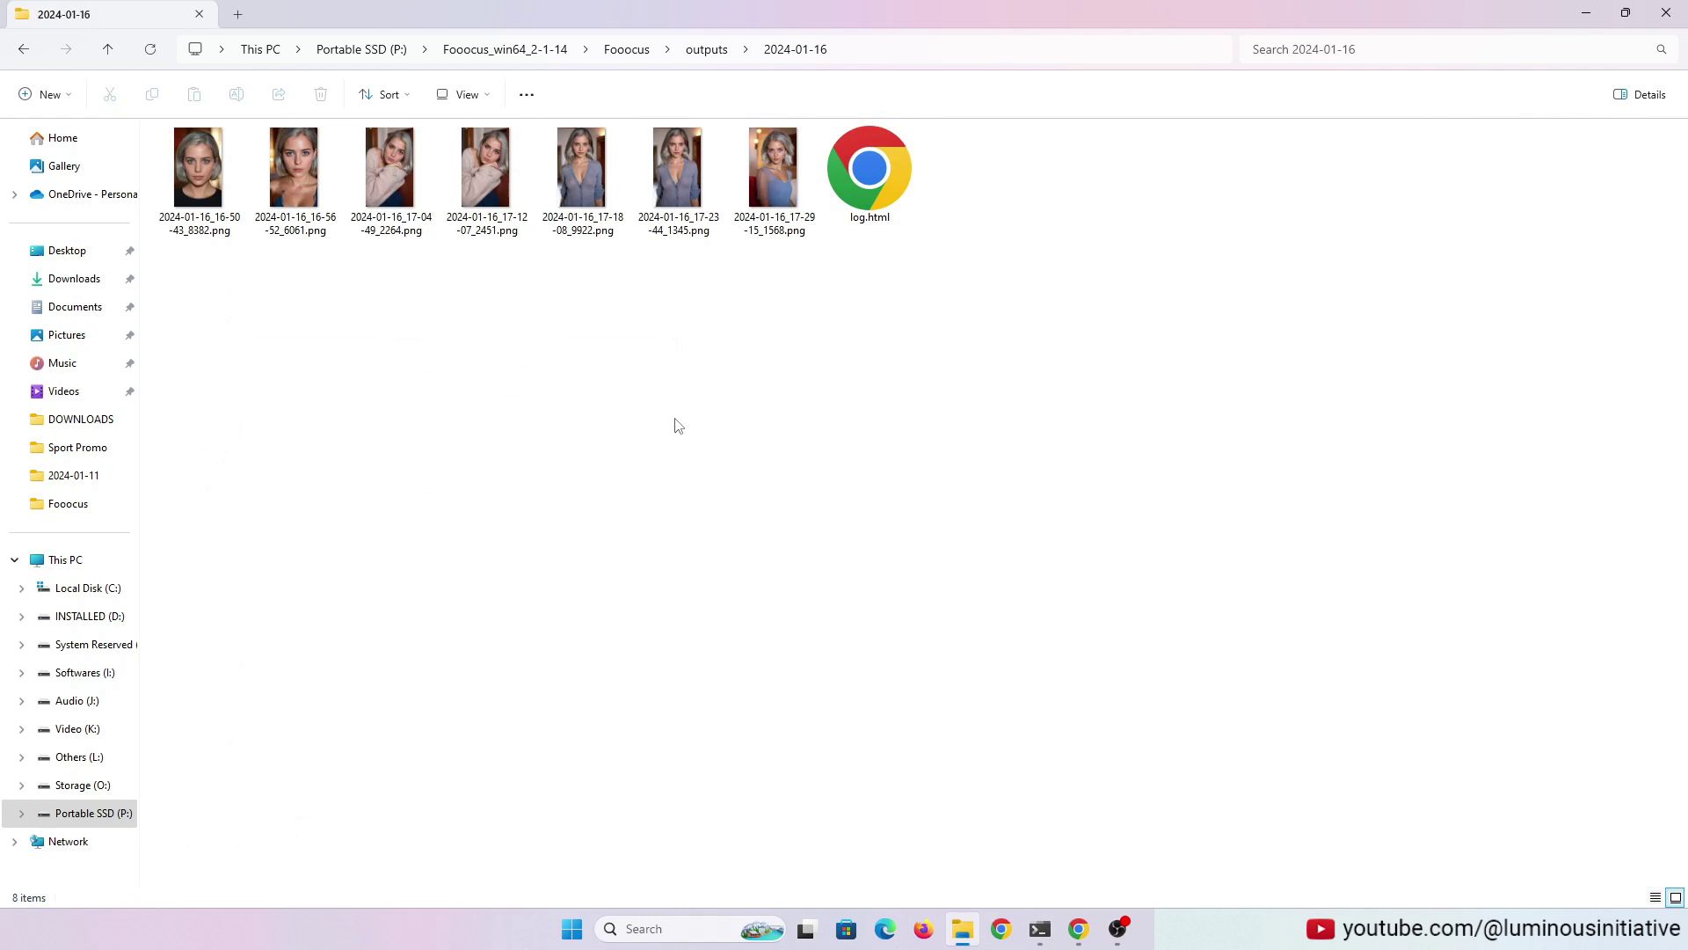
Step: Open the grey-cardigan portrait in Photos, then close the viewer
click(200, 178)
click(690, 186)
double_click(689, 187)
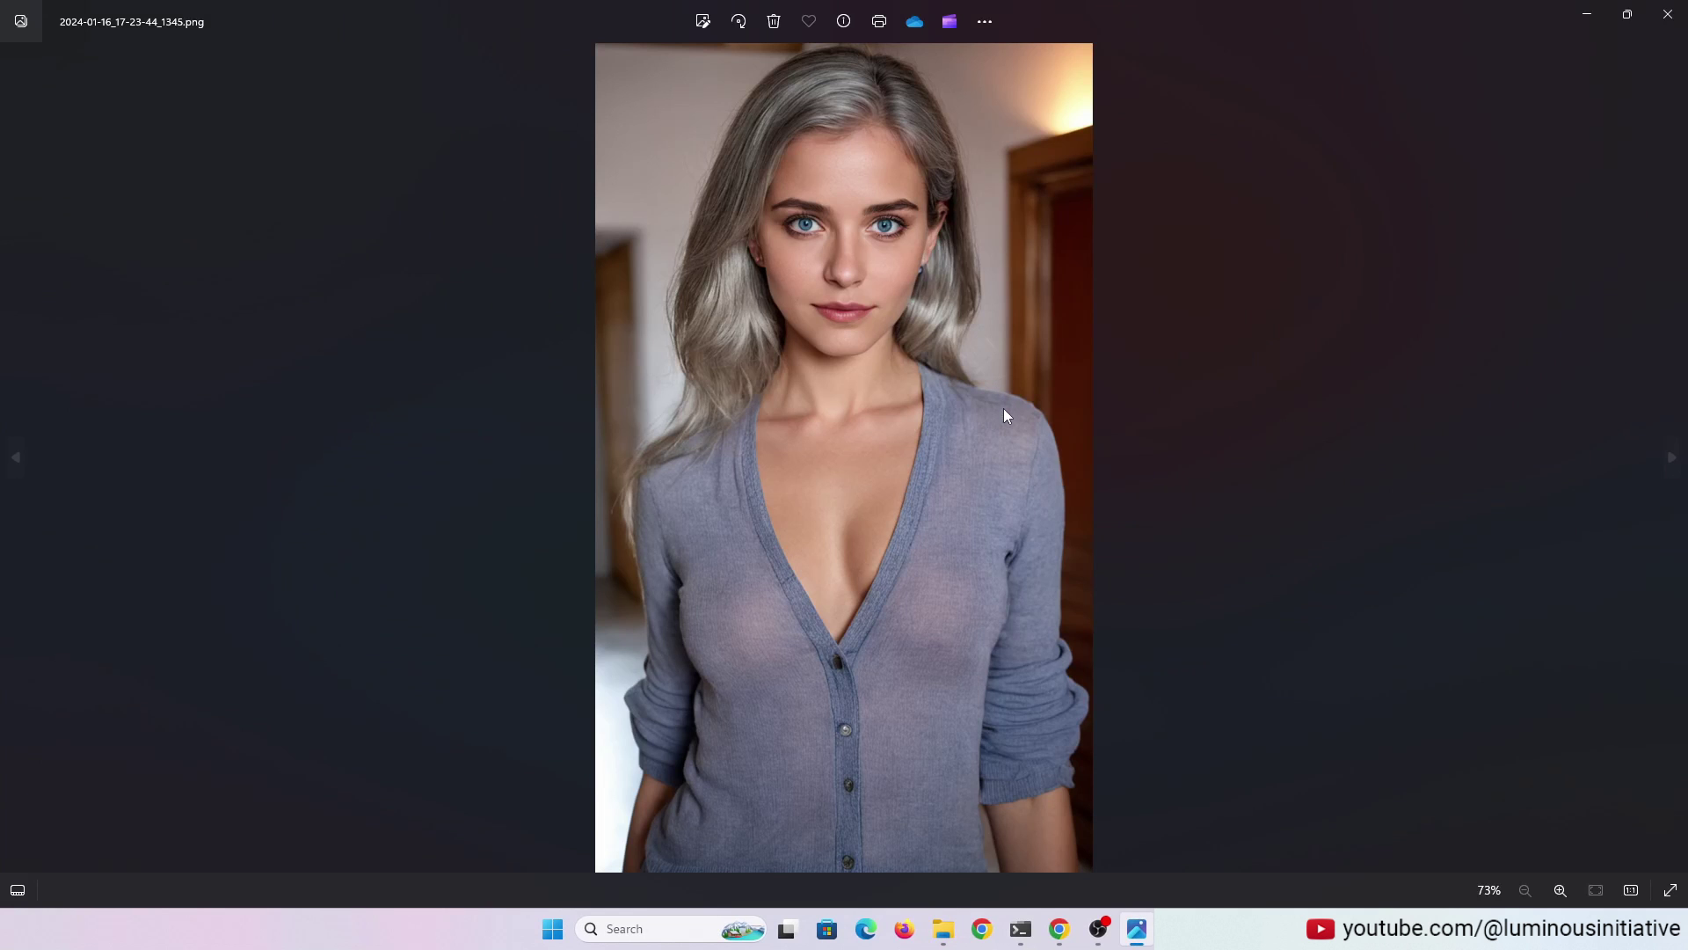
click(1667, 15)
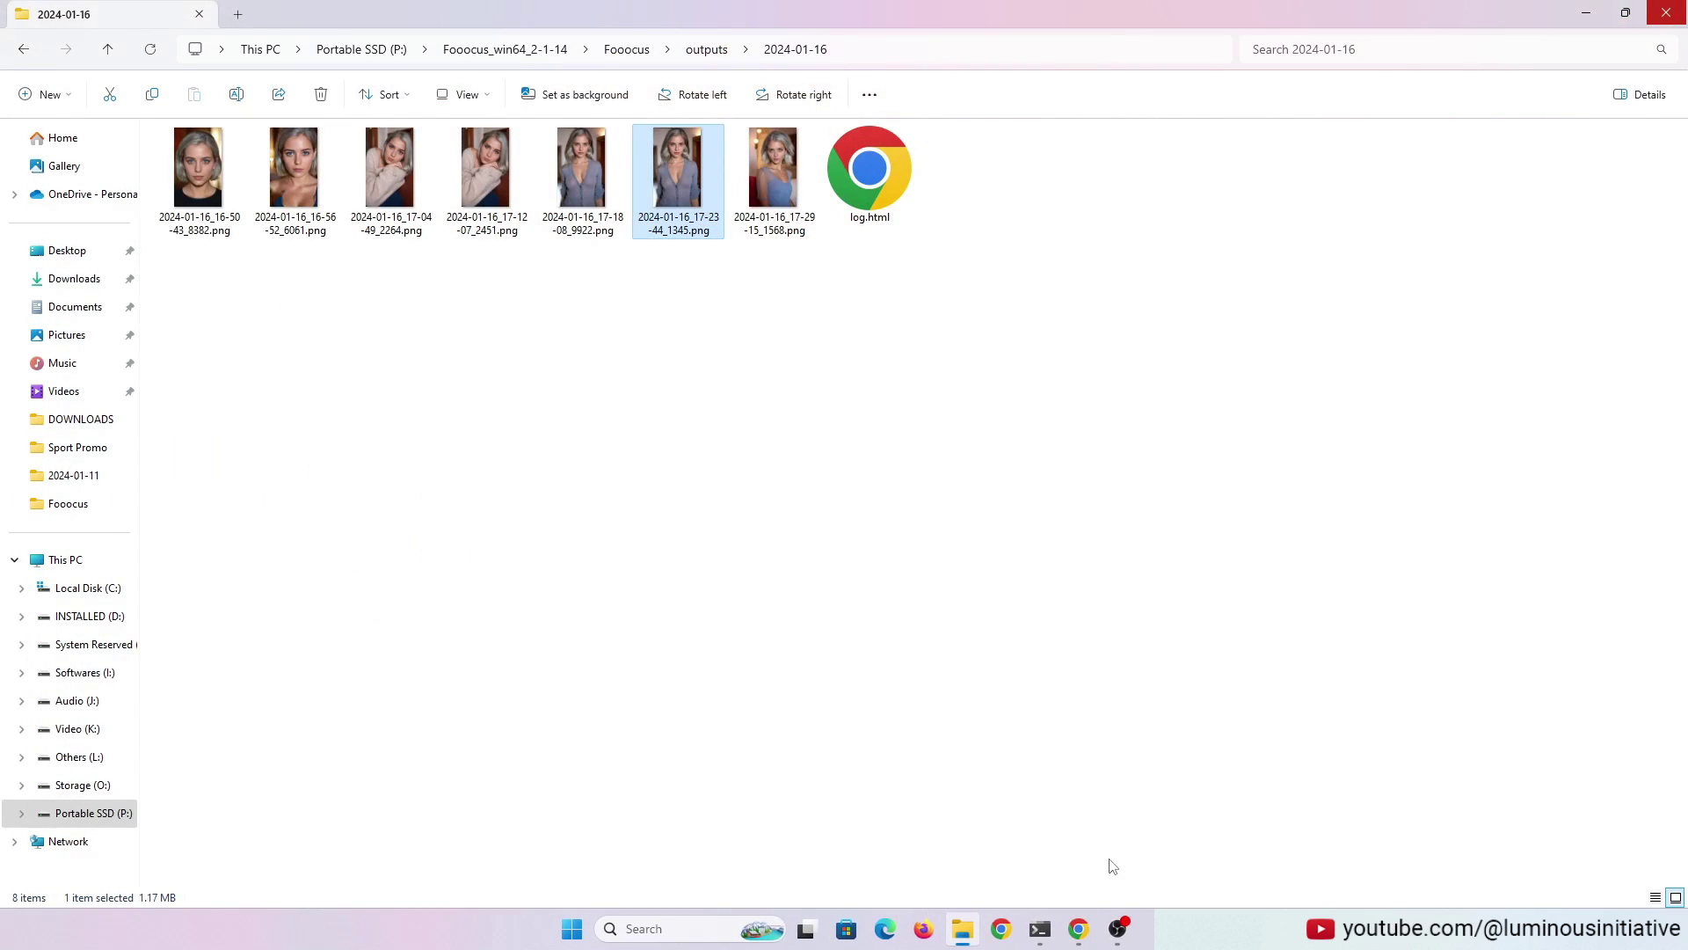
Step: Drag the grey-cardigan portrait into Fooocus's Upscale or Variation input
click(1080, 929)
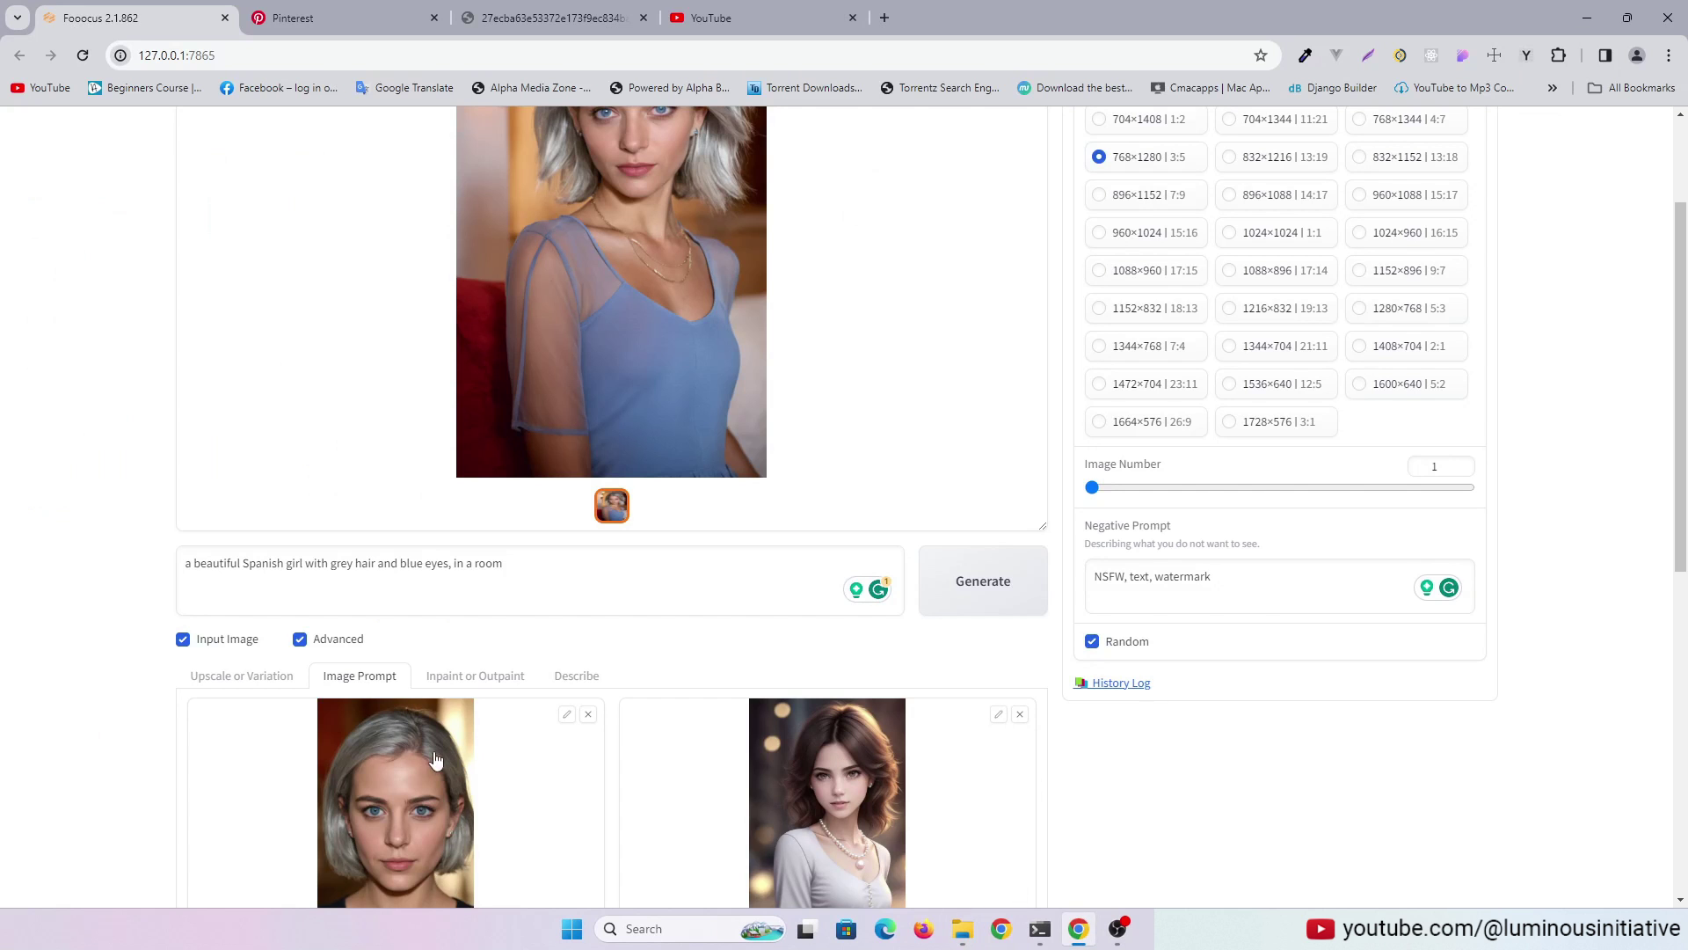
click(241, 676)
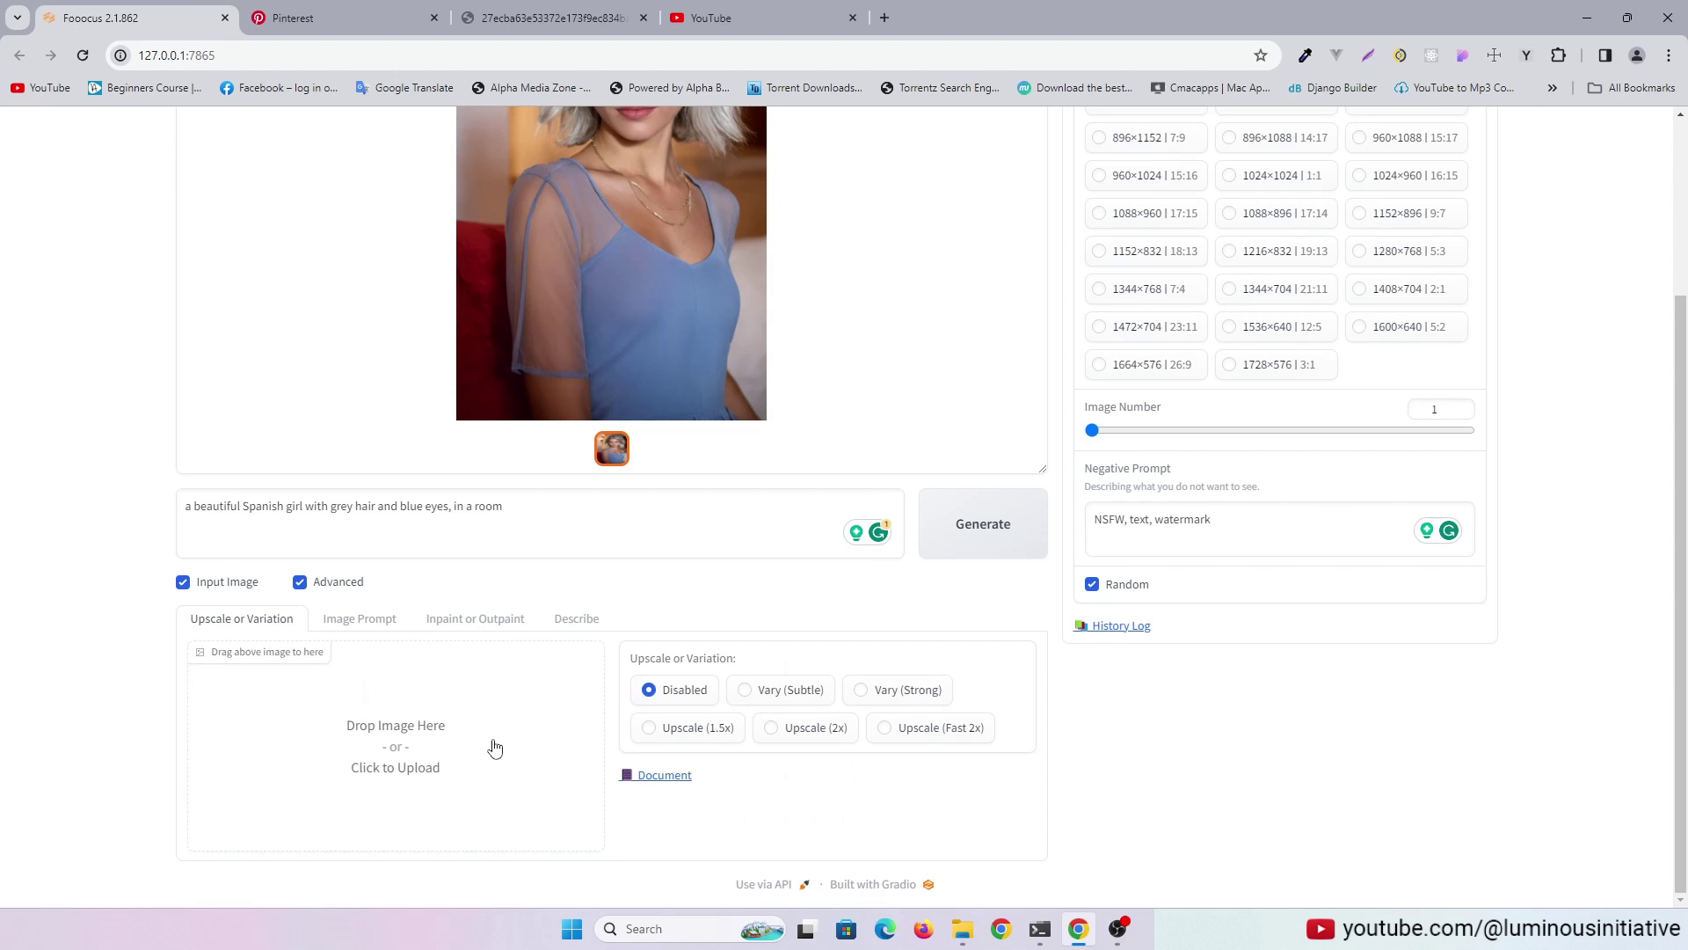
click(963, 929)
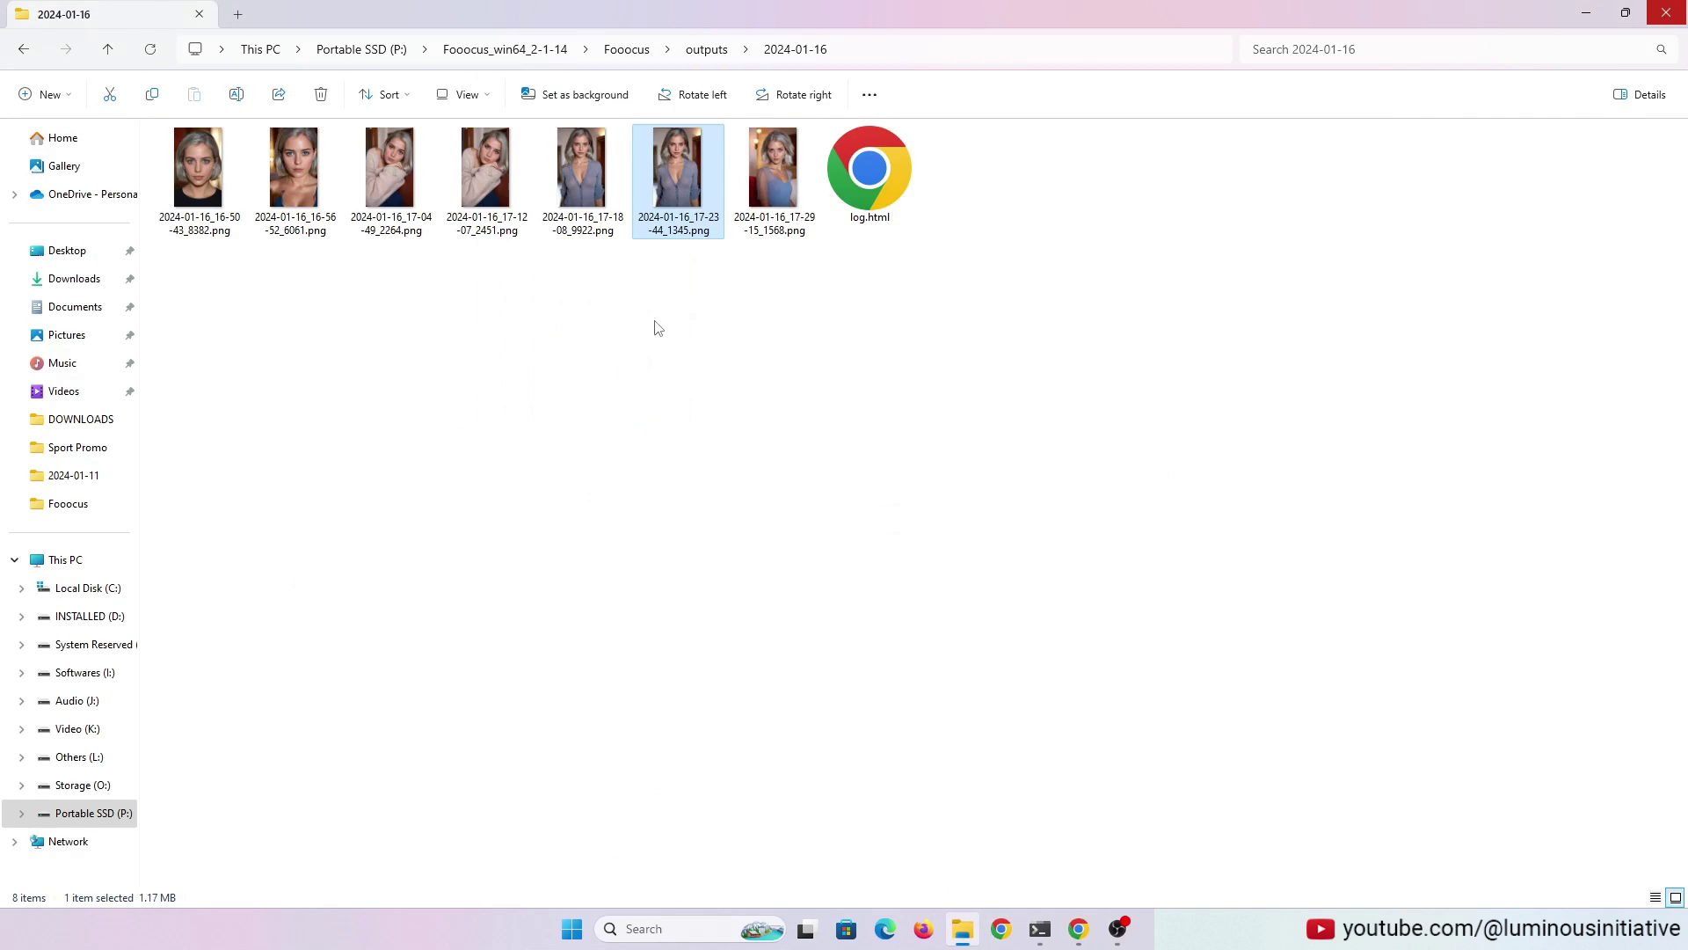
mouse_move(678, 179)
mouse_down()
mouse_move(1079, 924)
mouse_move(493, 797)
mouse_up()
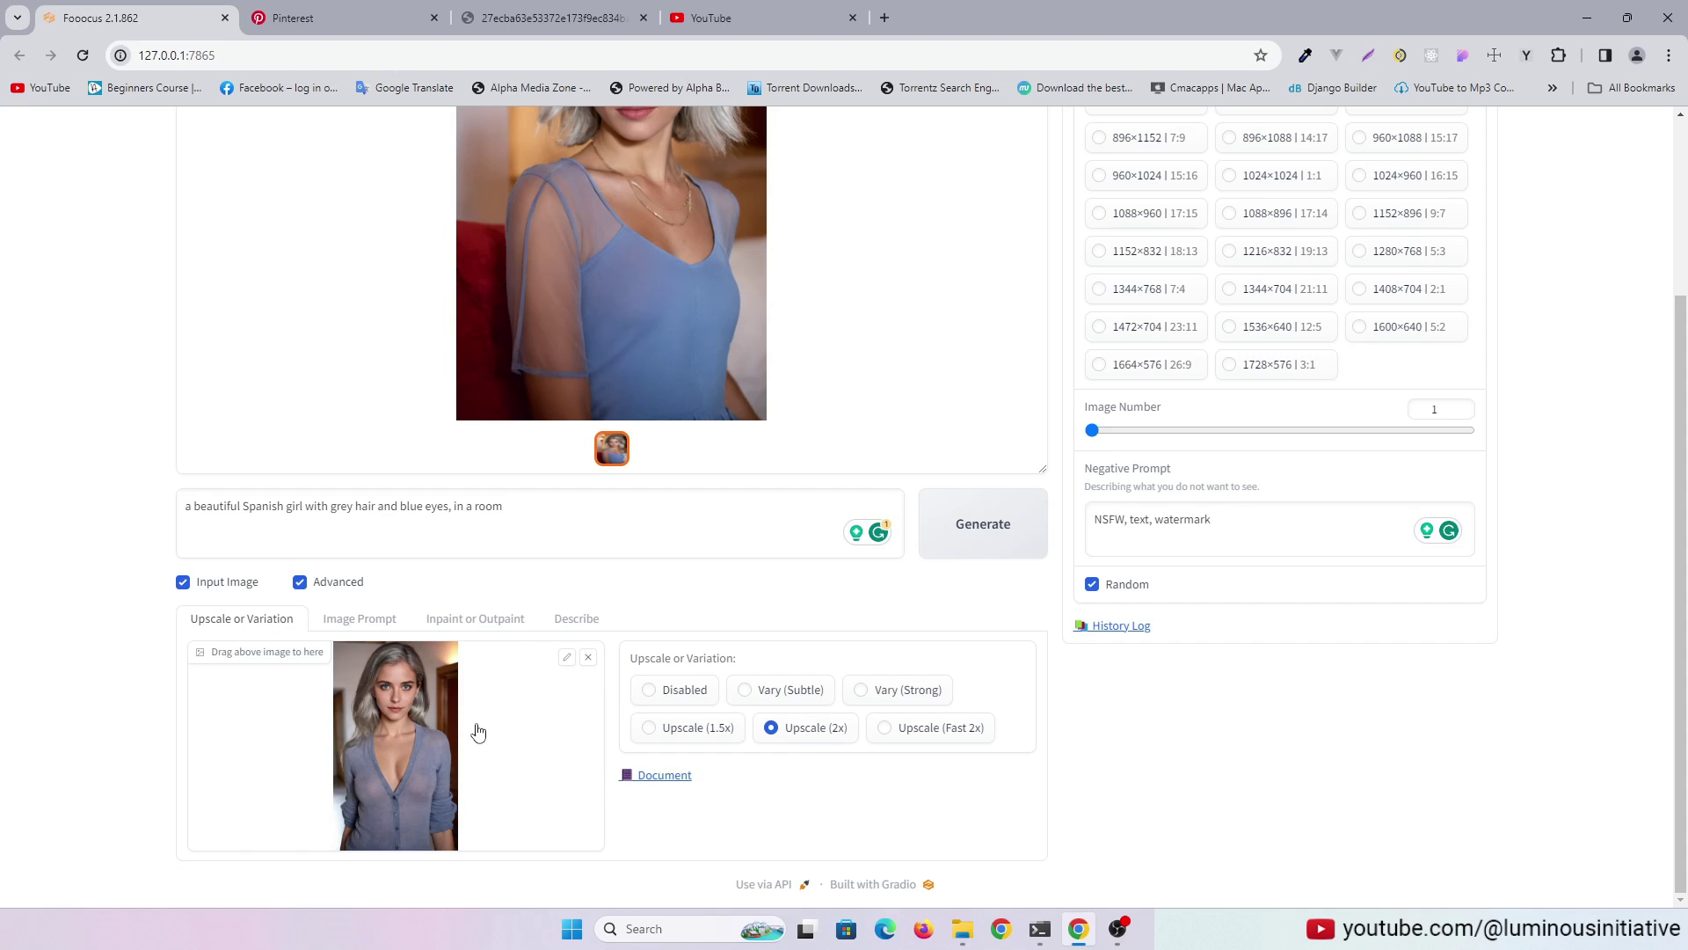
Step: Upscale the portrait 2x and inspect the enlarged result full screen
click(982, 524)
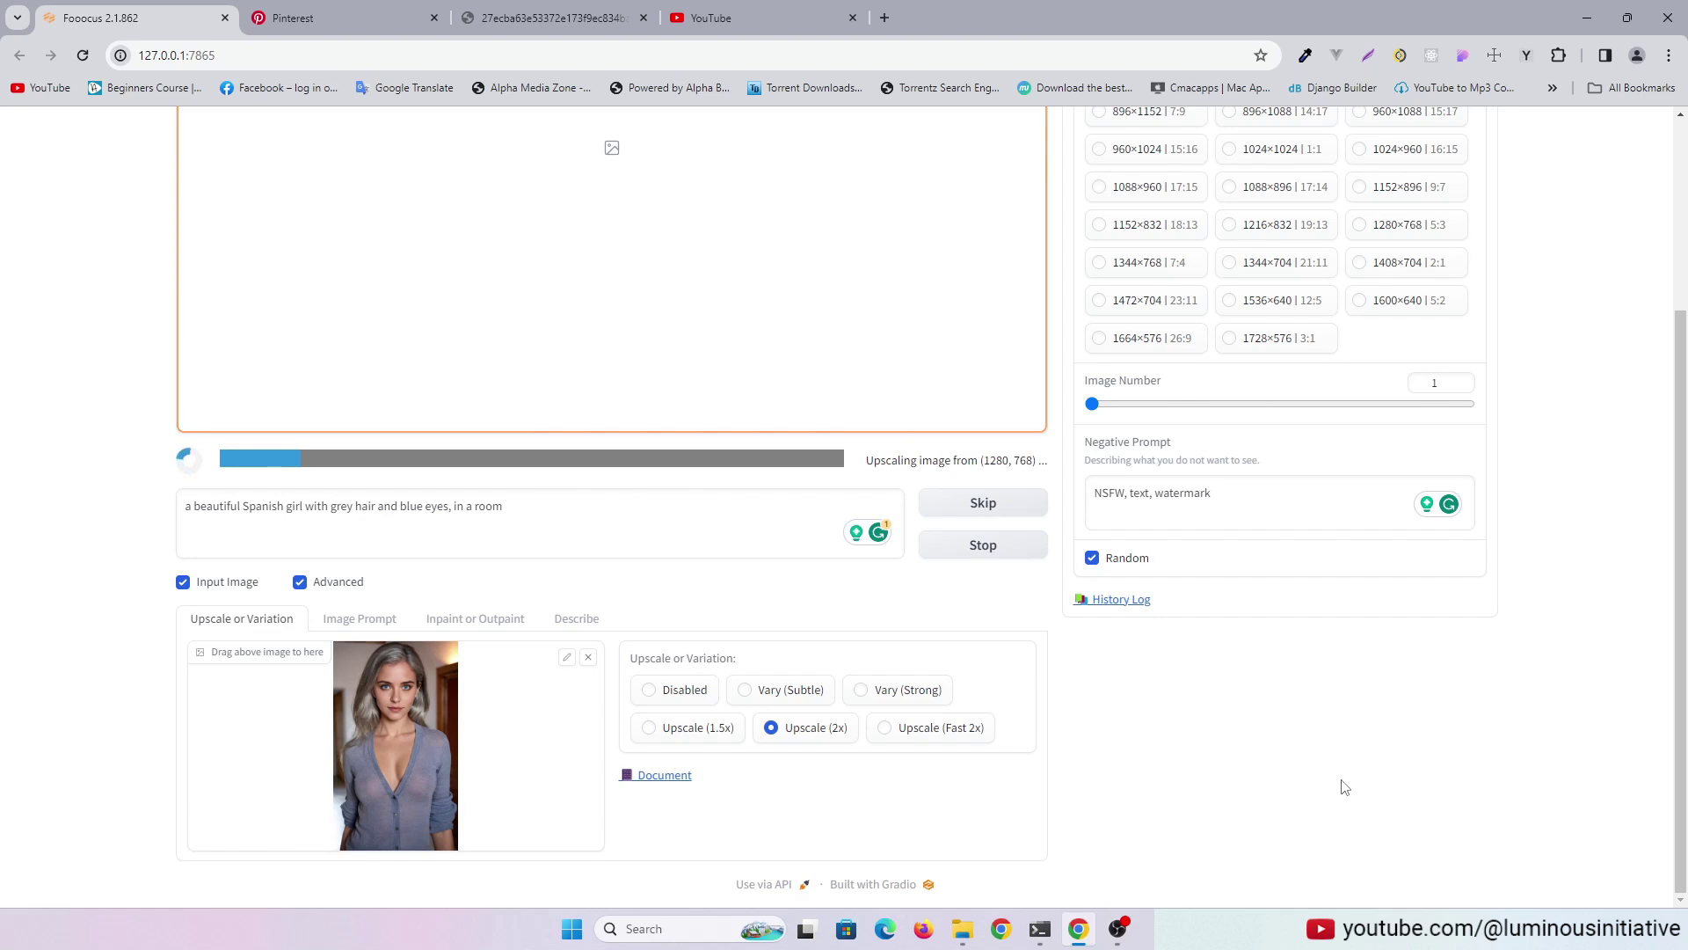
click(608, 395)
click(29, 139)
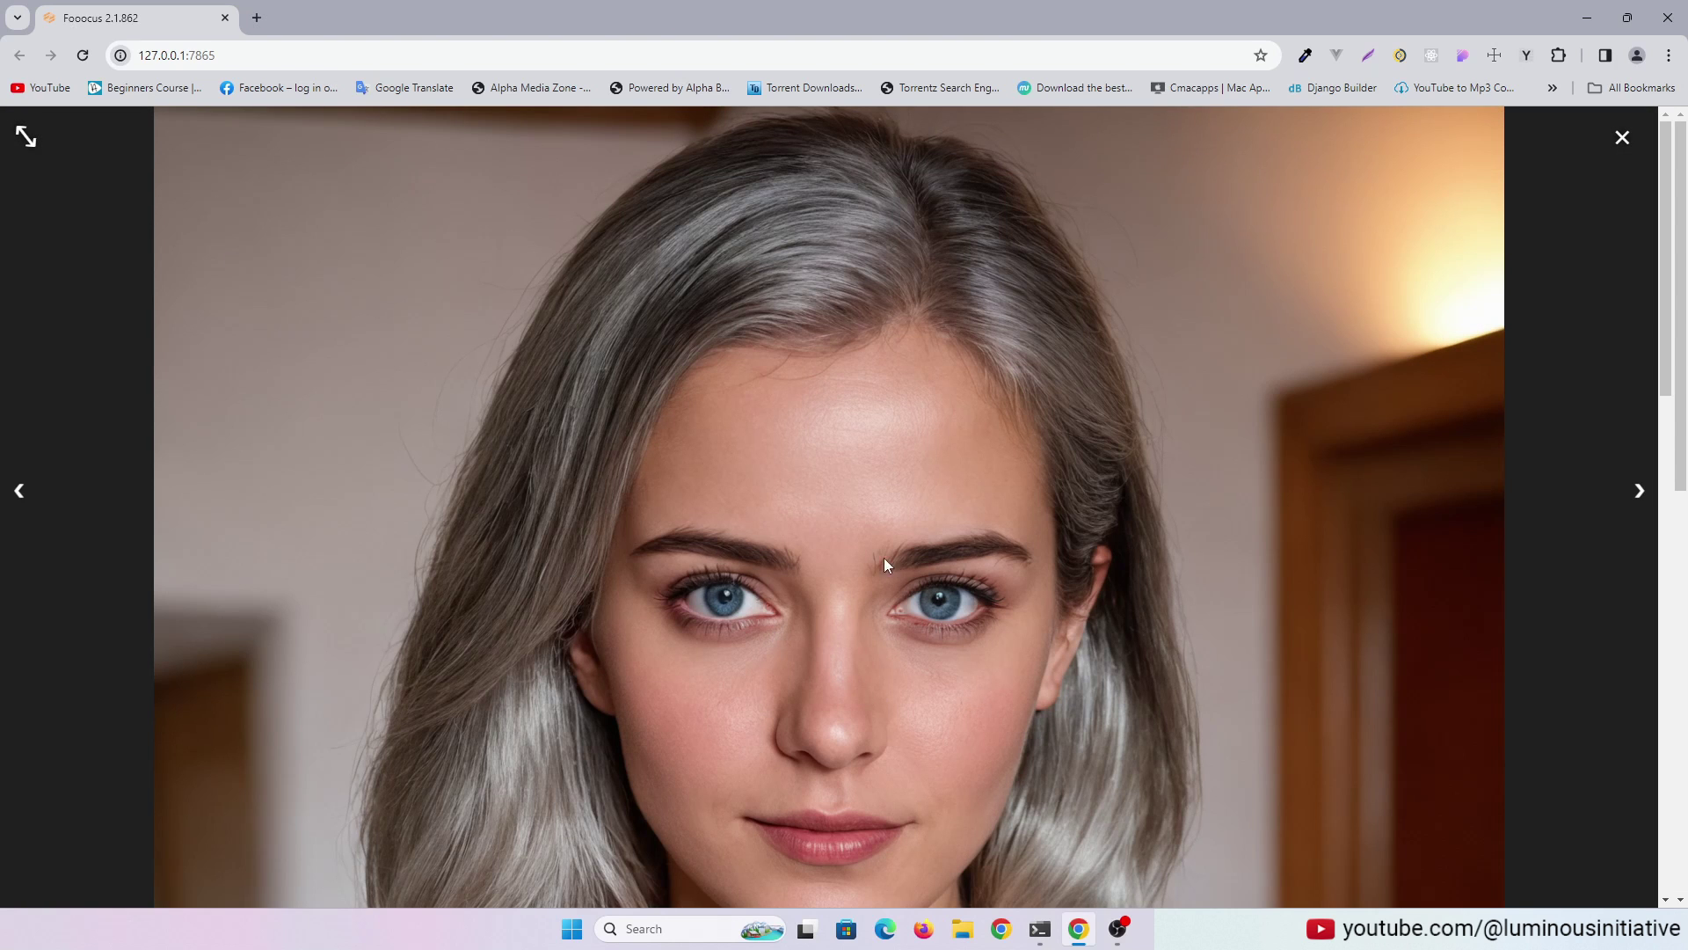
scroll(954, 645, down, 3)
scroll(1131, 603, down, 3)
scroll(1328, 558, down, 5)
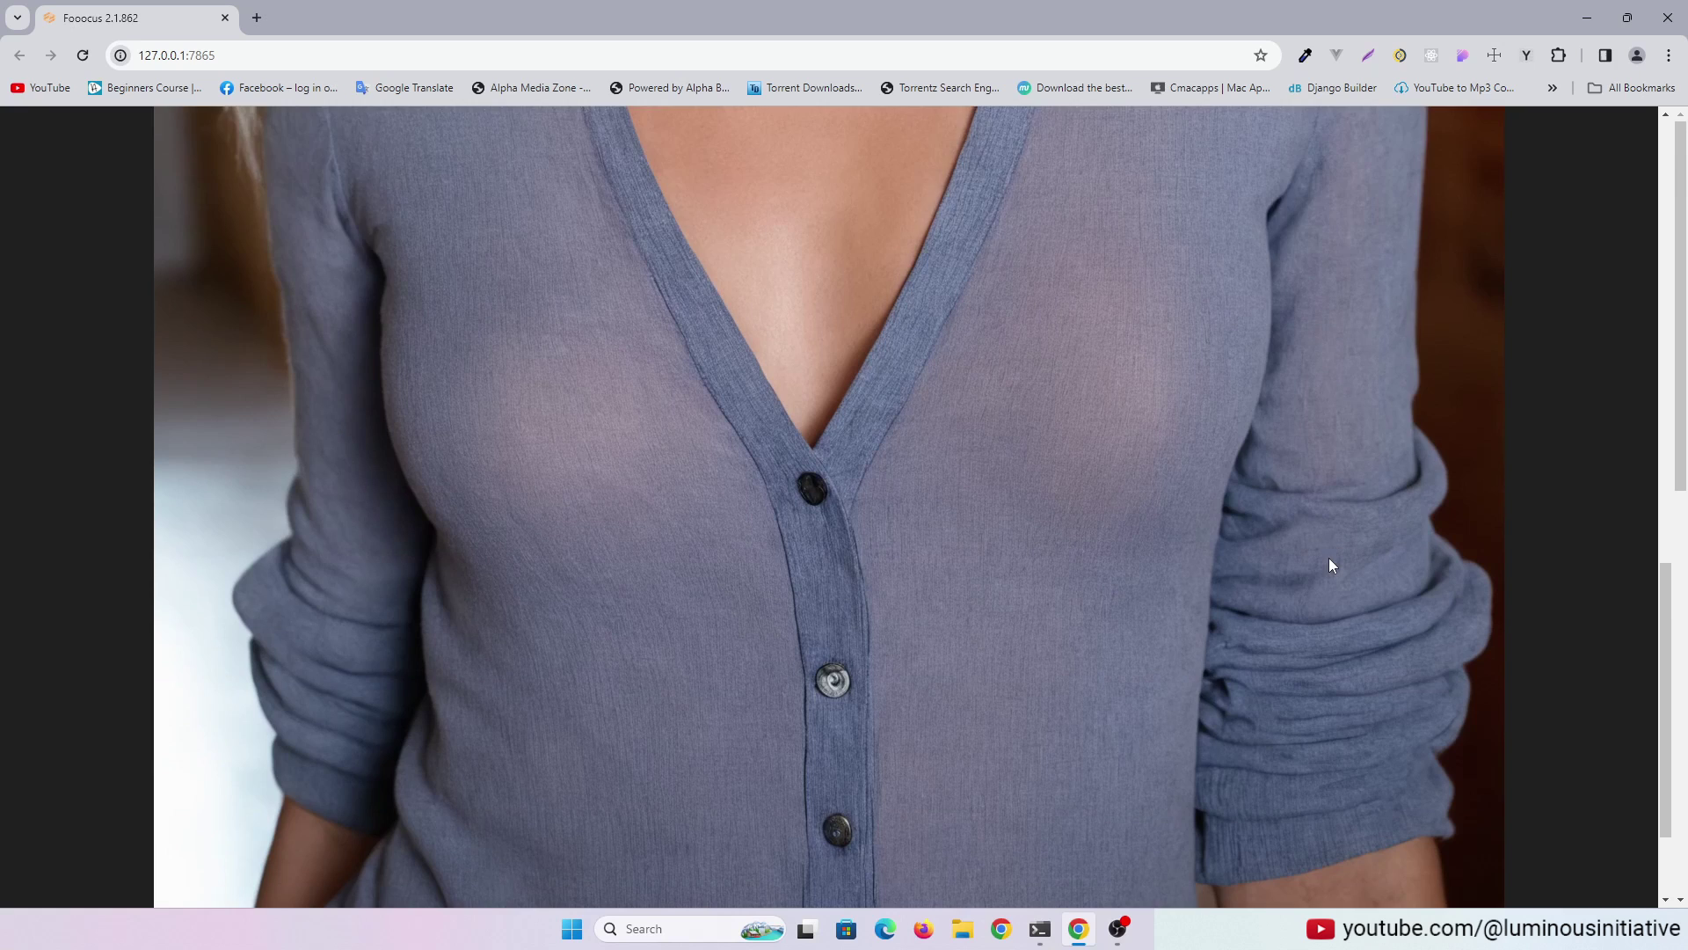
scroll(1328, 558, down, 2)
scroll(1329, 559, up, 4)
scroll(1328, 559, up, 4)
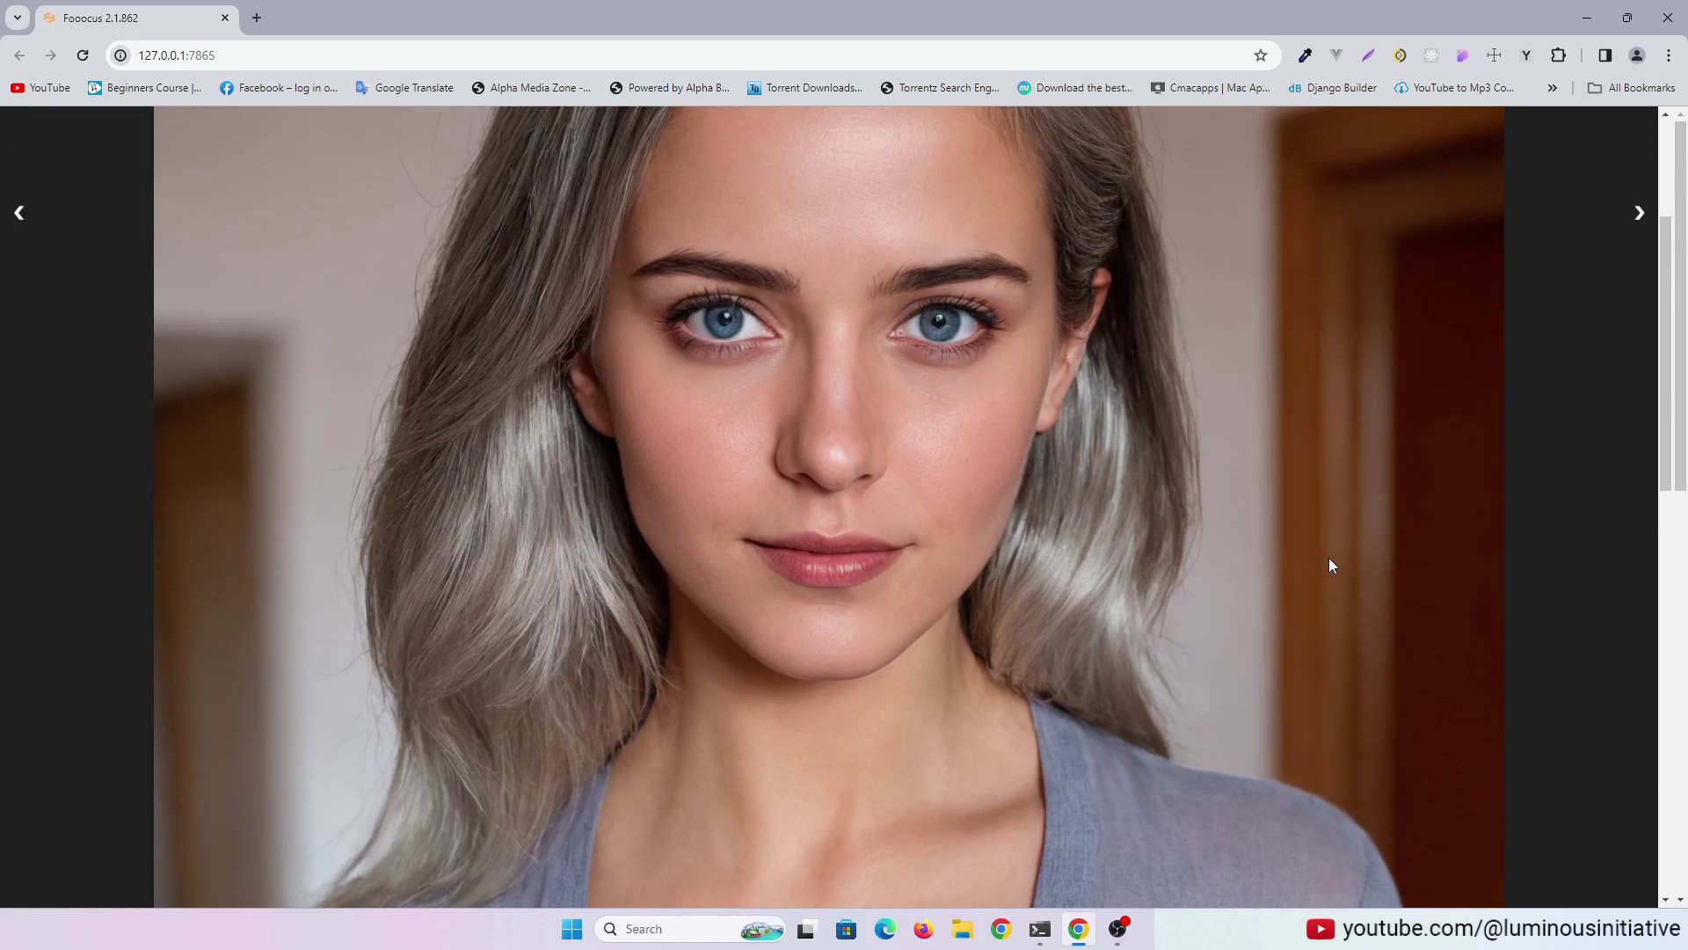
scroll(1329, 559, up, 2)
scroll(1329, 557, down, 2)
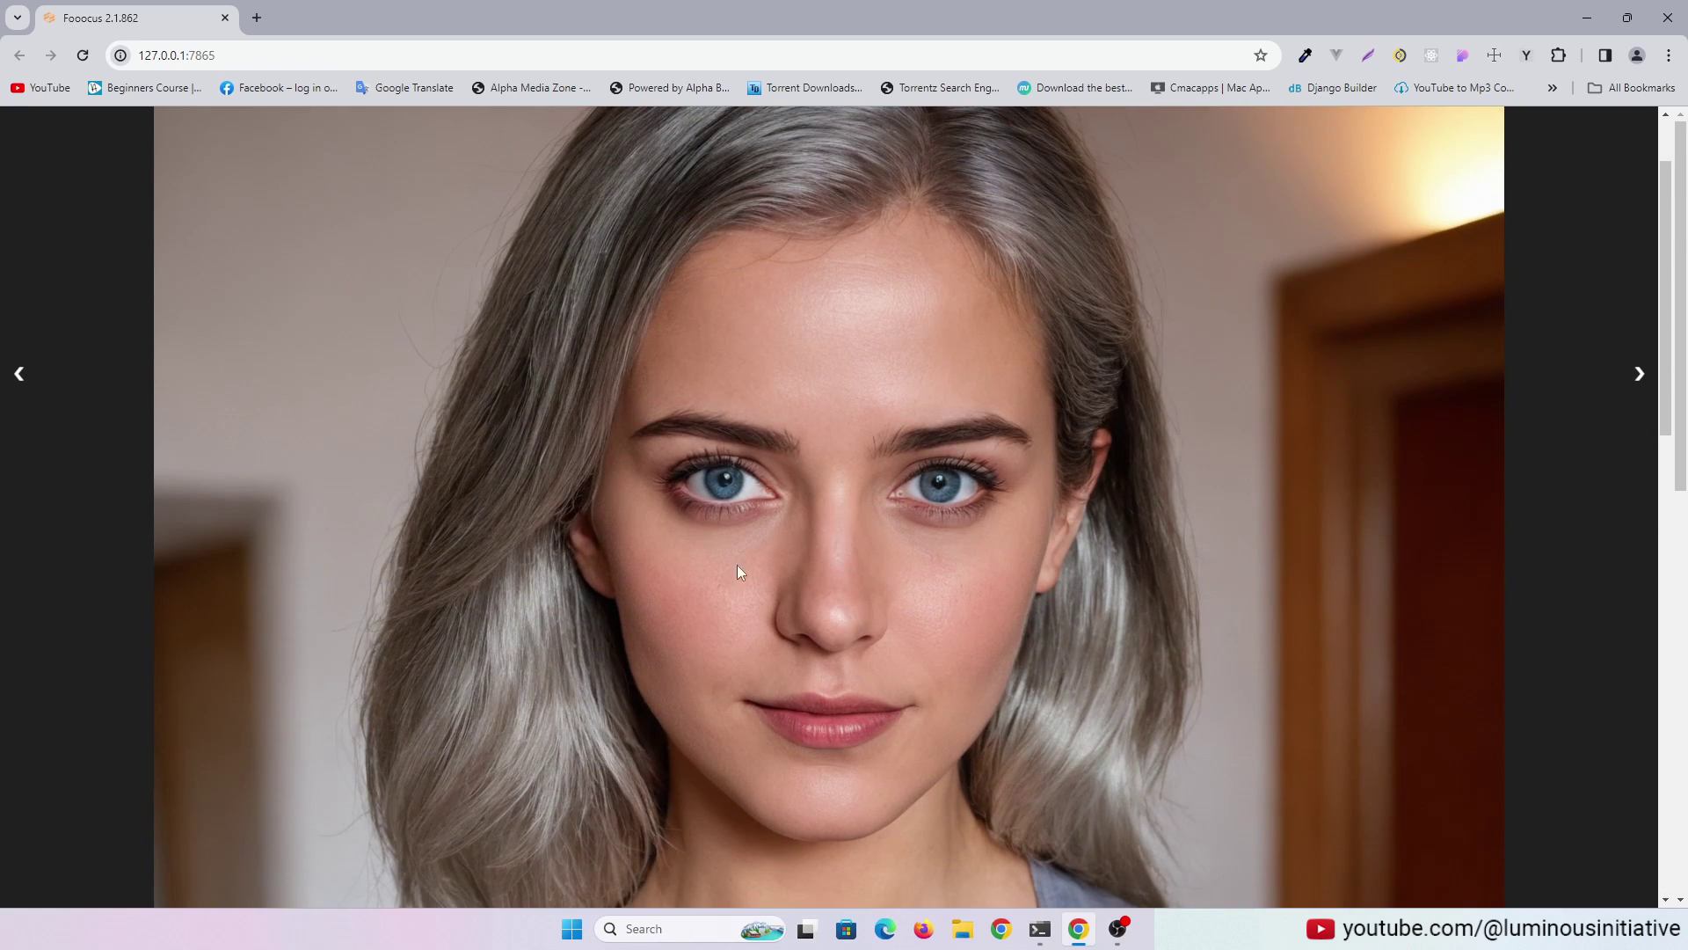
scroll(1321, 423, up, 3)
key(Escape)
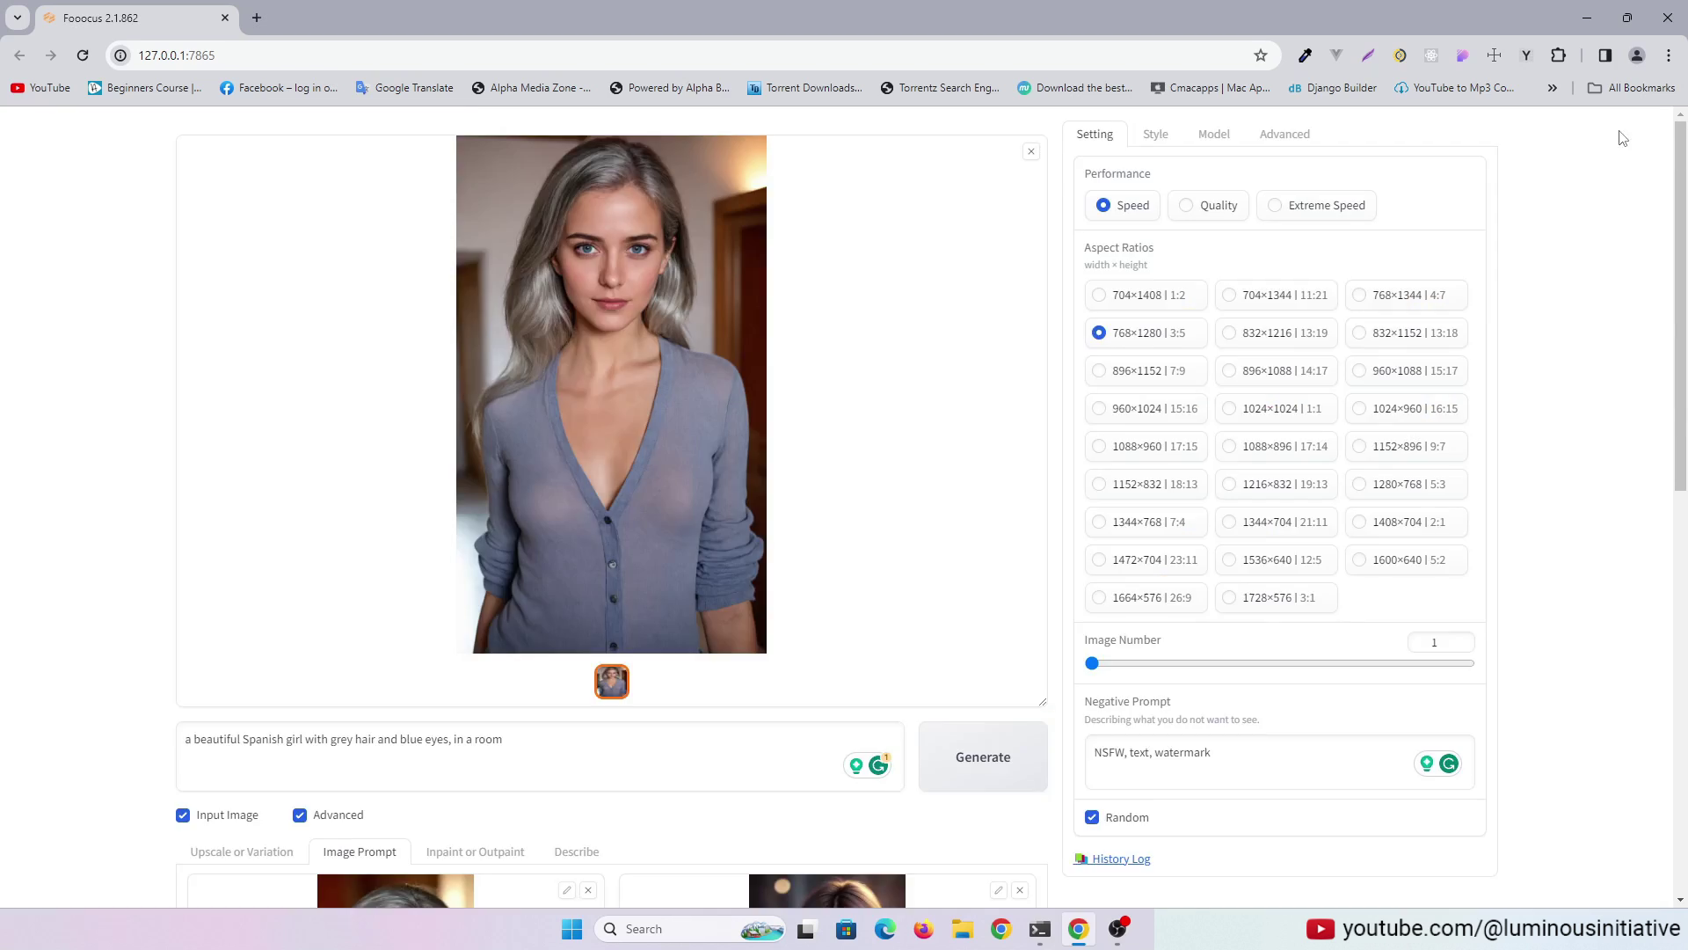
Step: Switch to the upscaled portrait in Photos and pan to centre the face
key(alt+Tab)
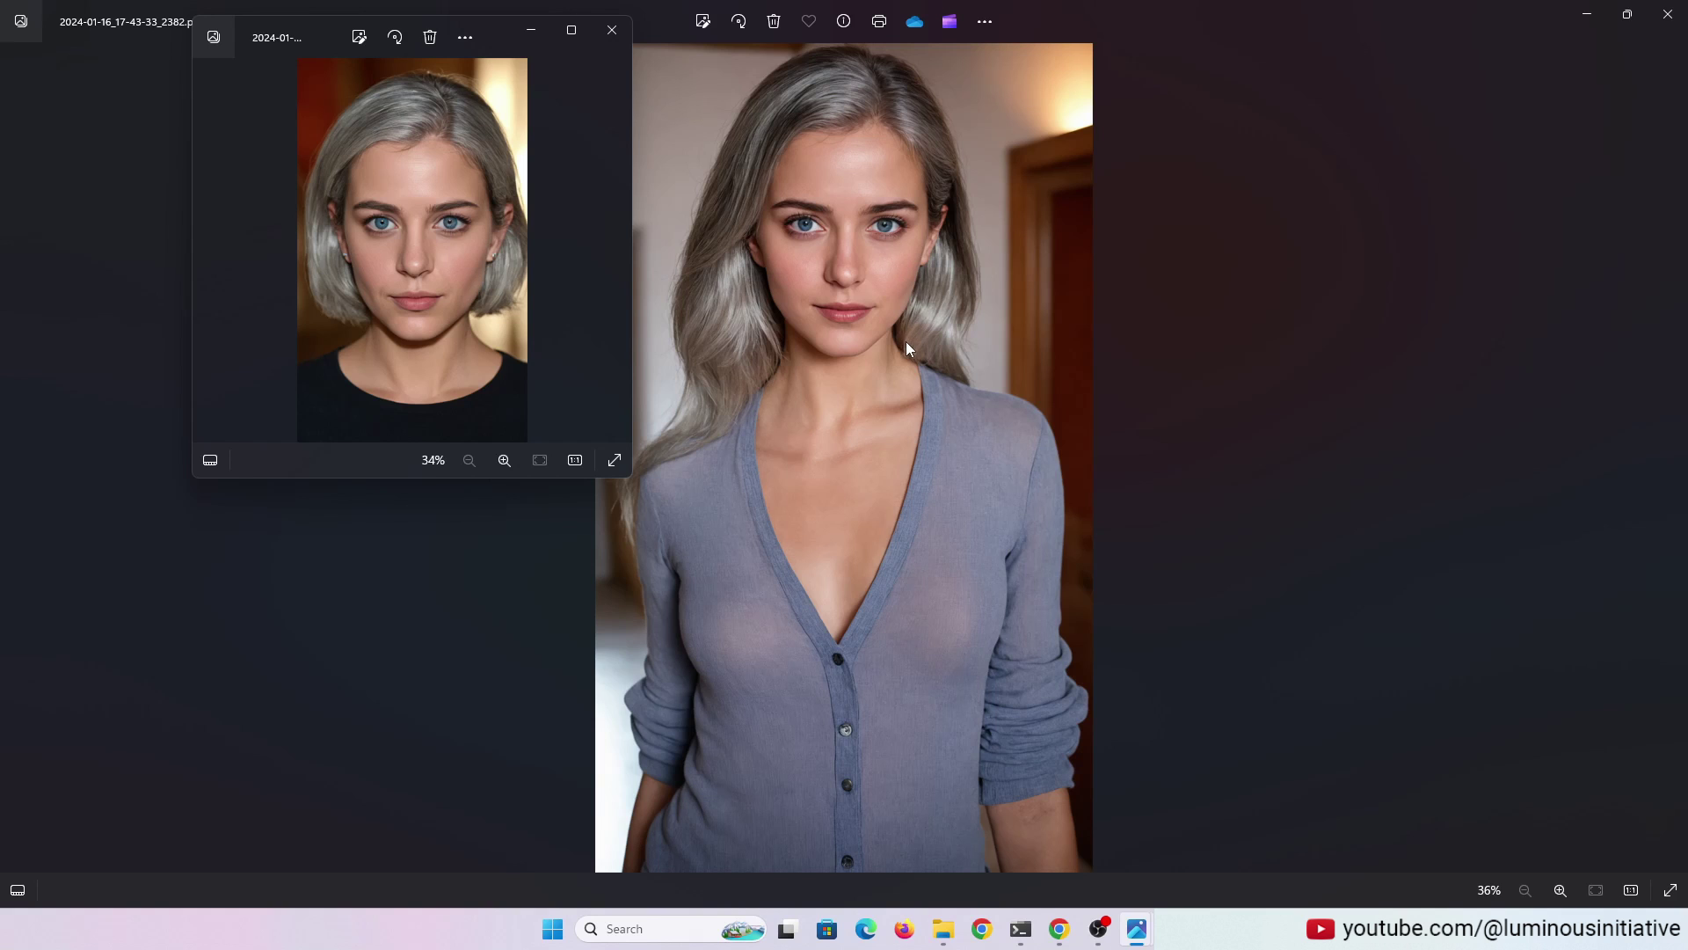
scroll(886, 358, up, 5)
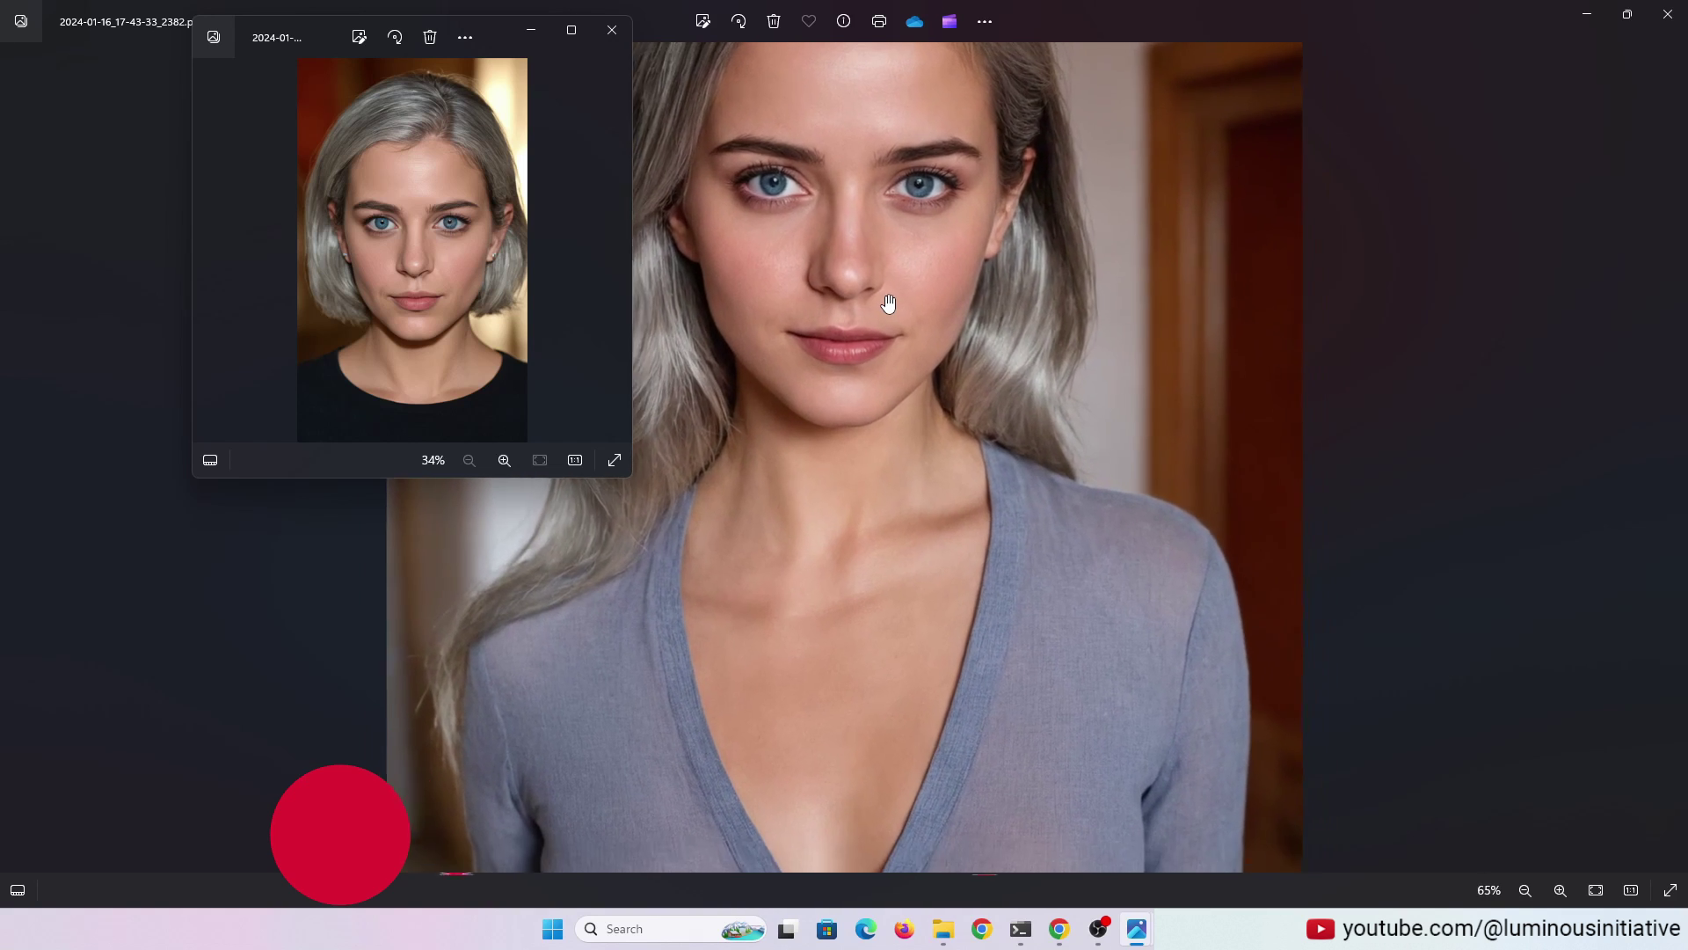
scroll(887, 307, up, 6)
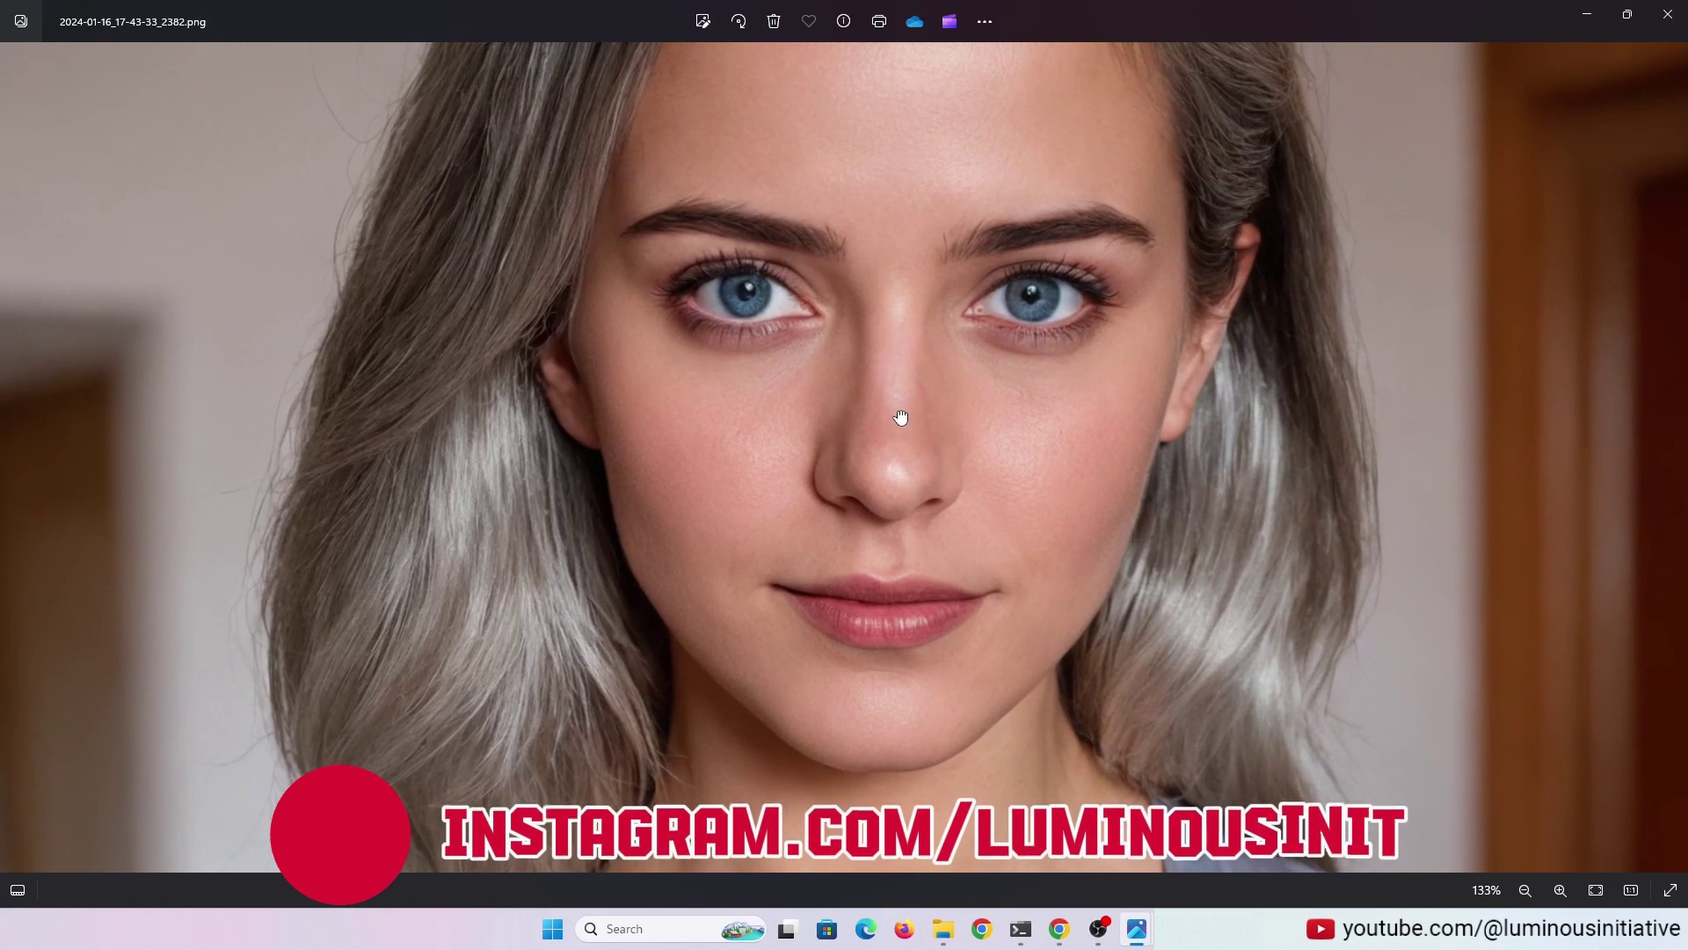
drag(910, 357, 916, 405)
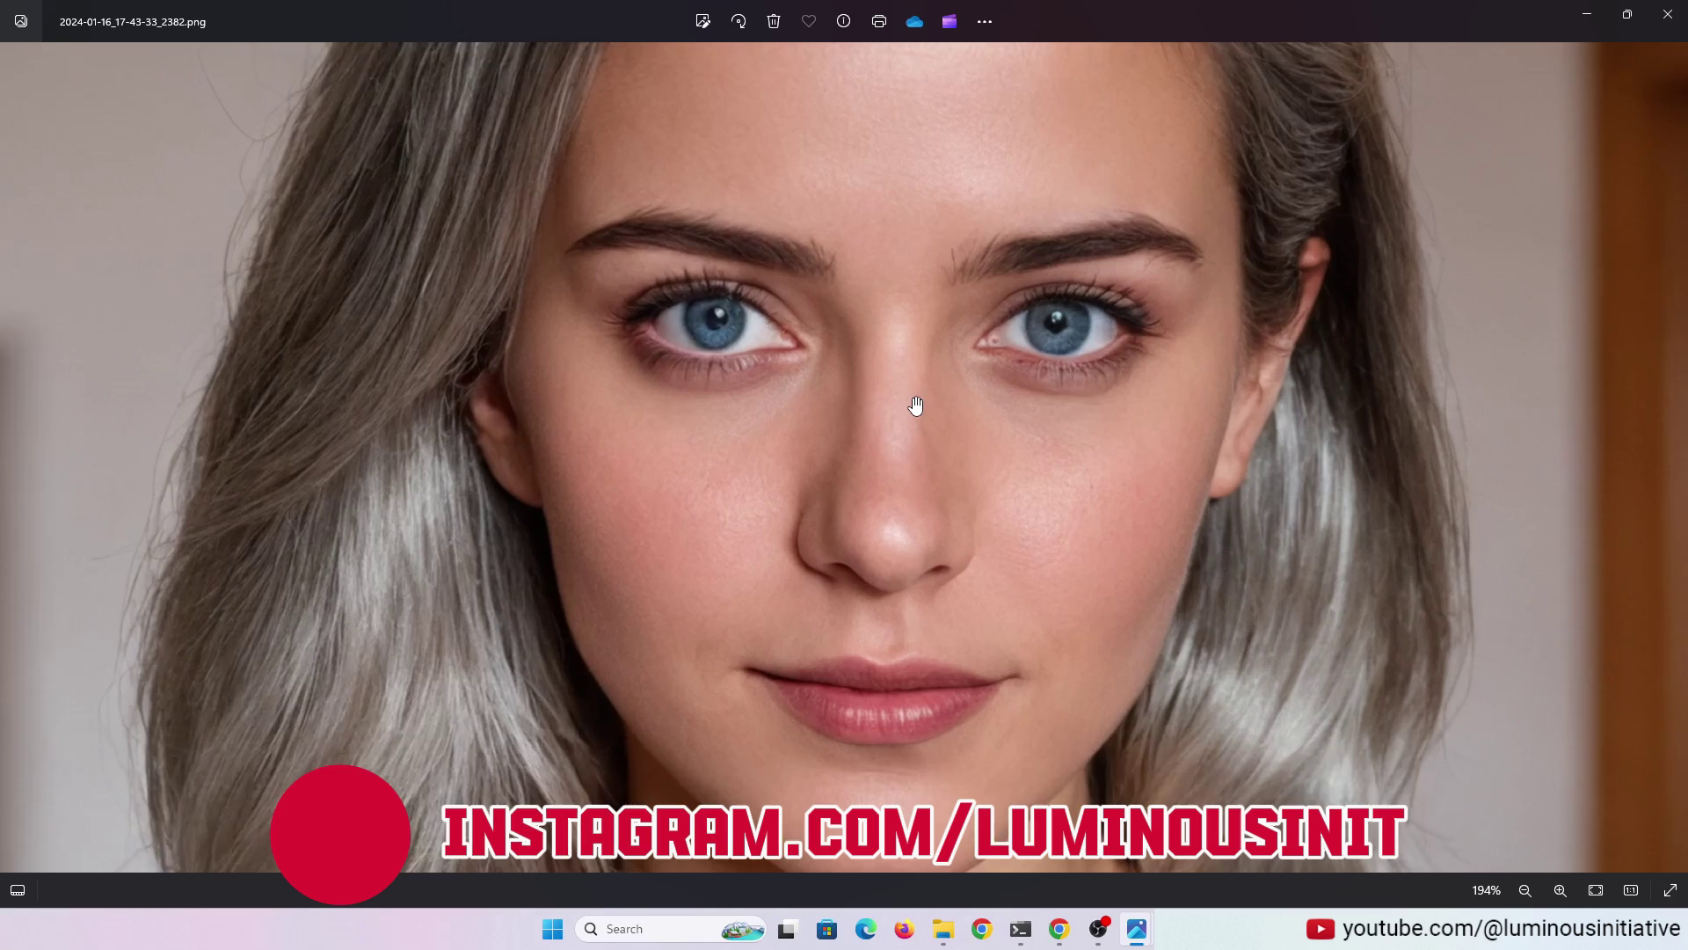
scroll(916, 405, up, 4)
scroll(949, 389, up, 4)
scroll(1055, 362, up, 4)
scroll(688, 344, up, 3)
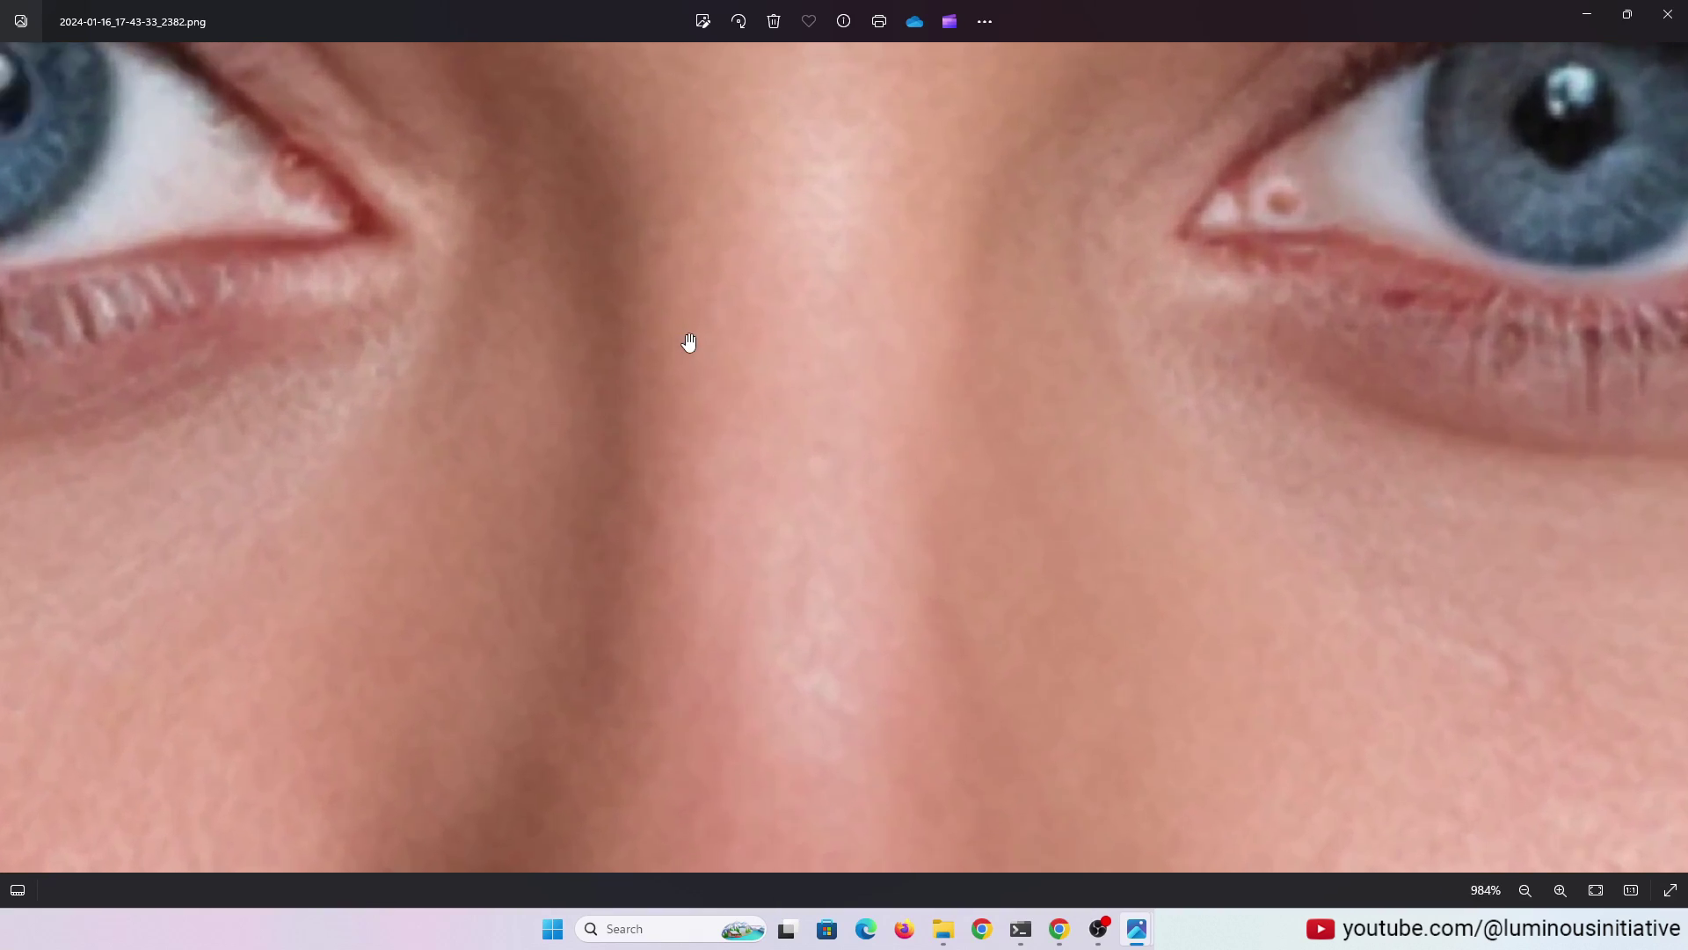
scroll(687, 344, down, 5)
scroll(699, 350, down, 5)
scroll(713, 356, down, 3)
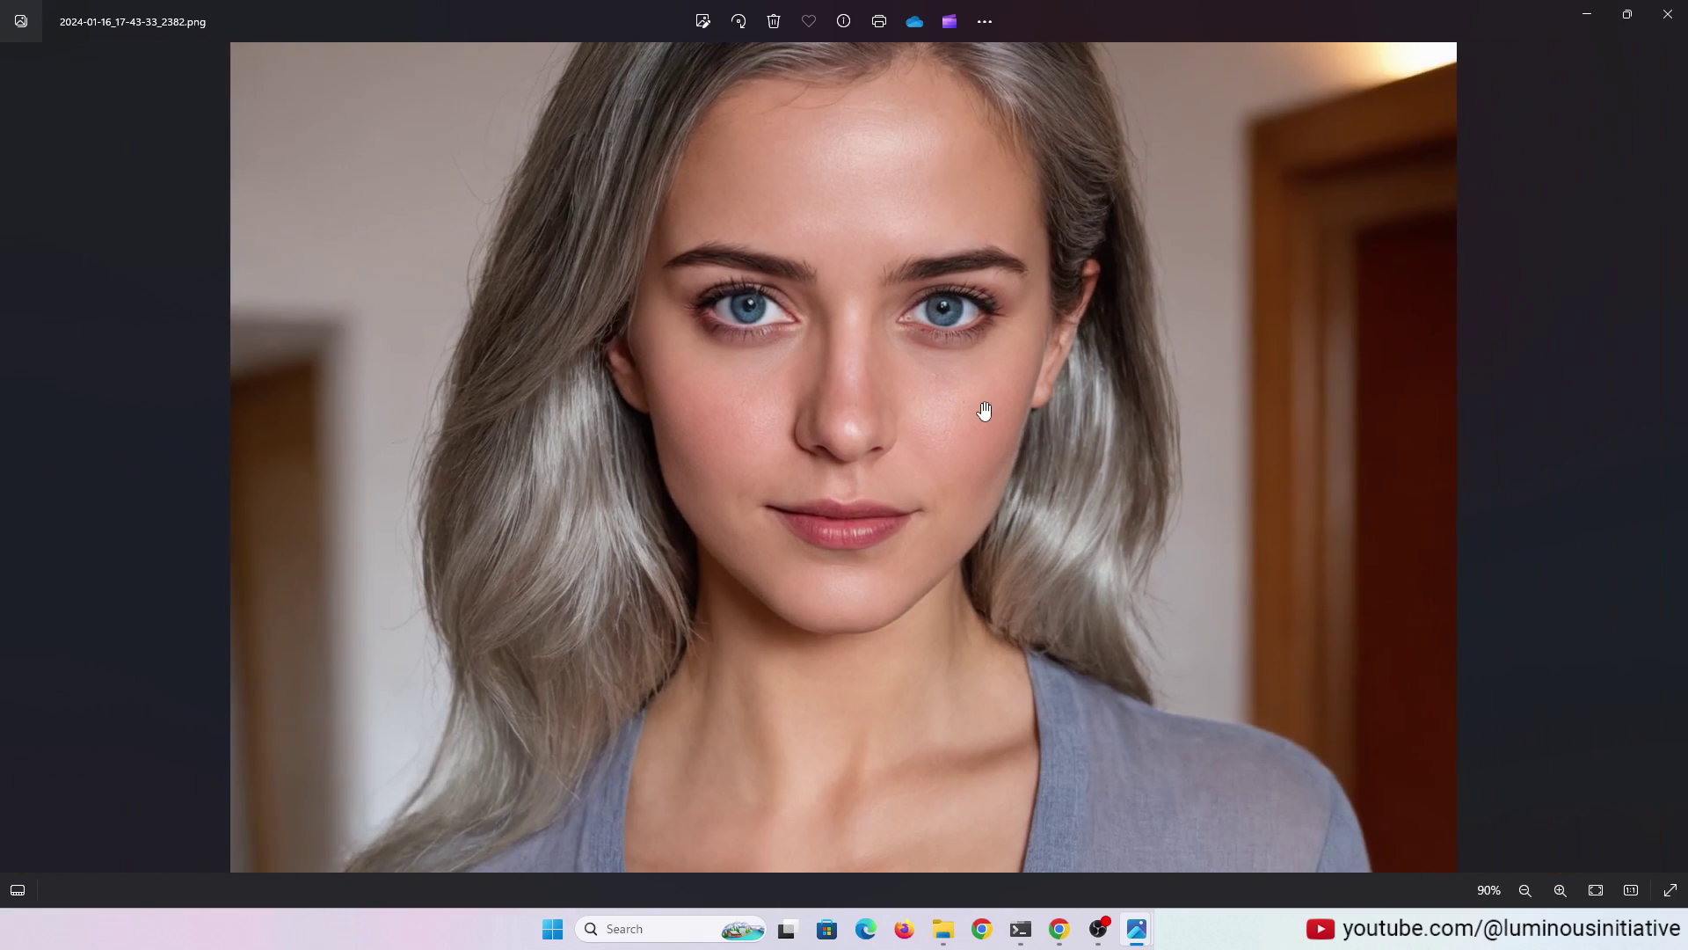